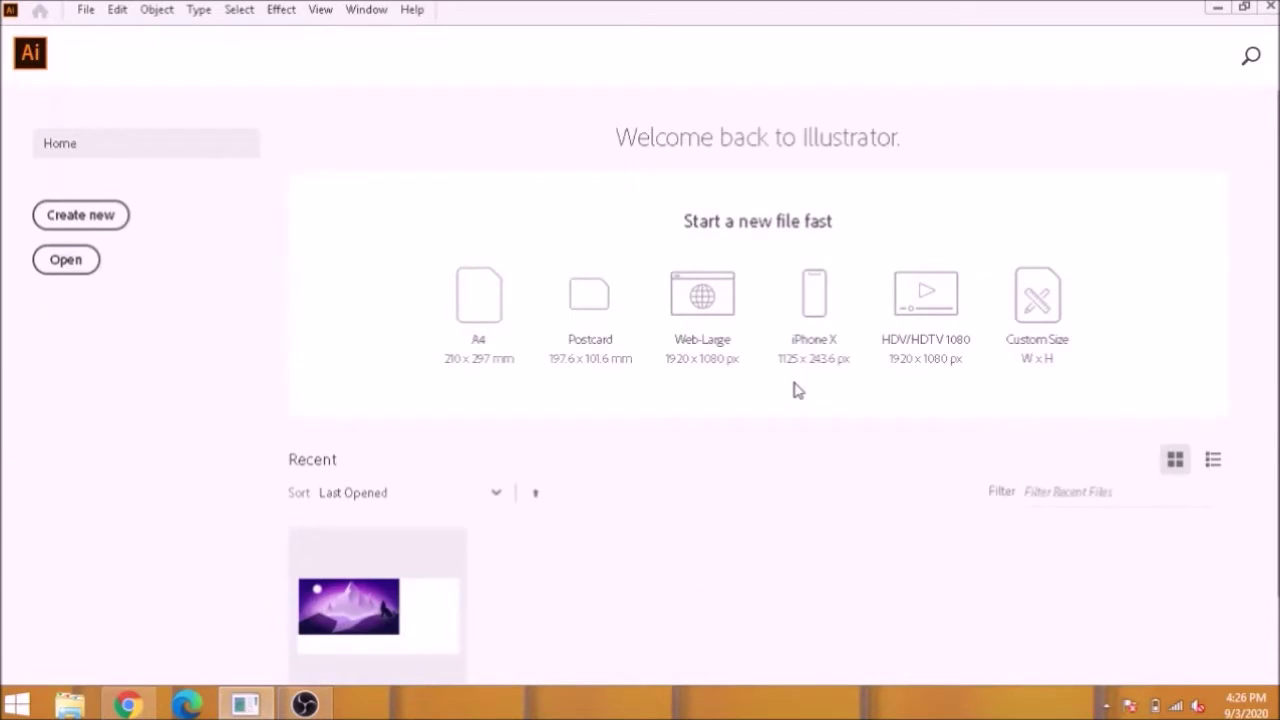
Step: Create a new document from the 1920 x 1080 Art & Illustration preset
{"action": "left_click", "coordinate": [116, 216]}
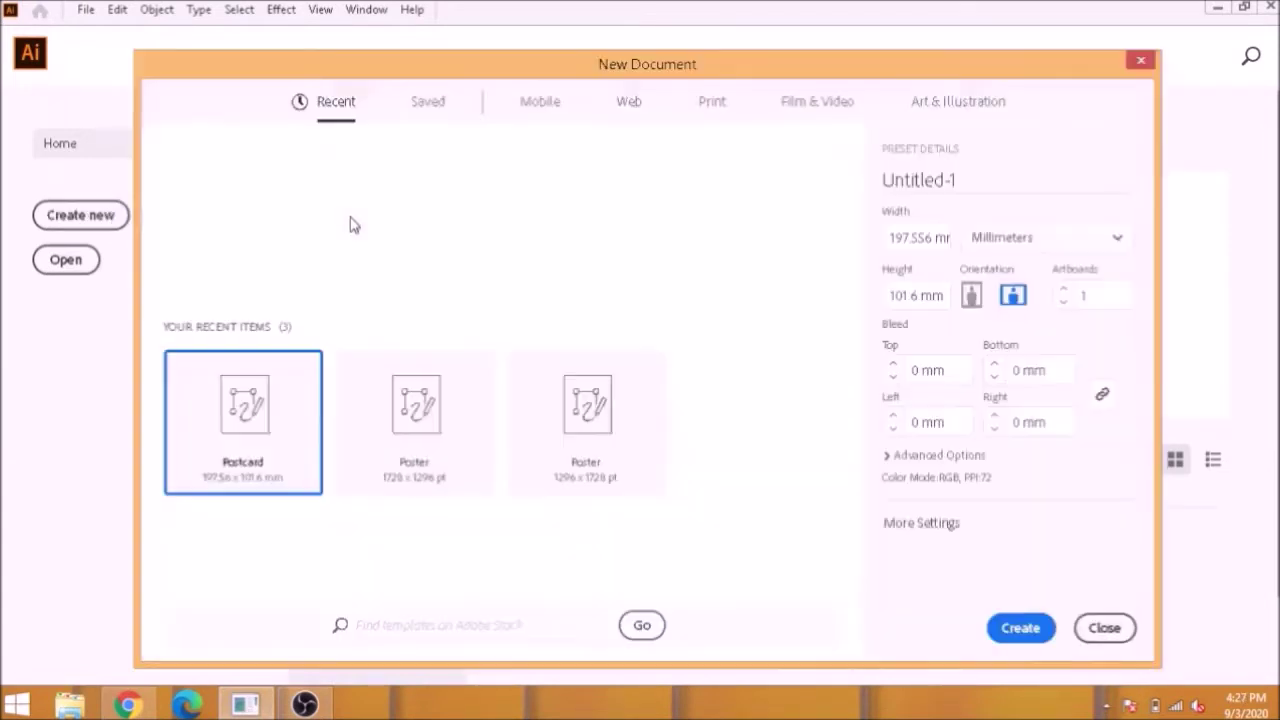
{"action": "left_click", "coordinate": [955, 118]}
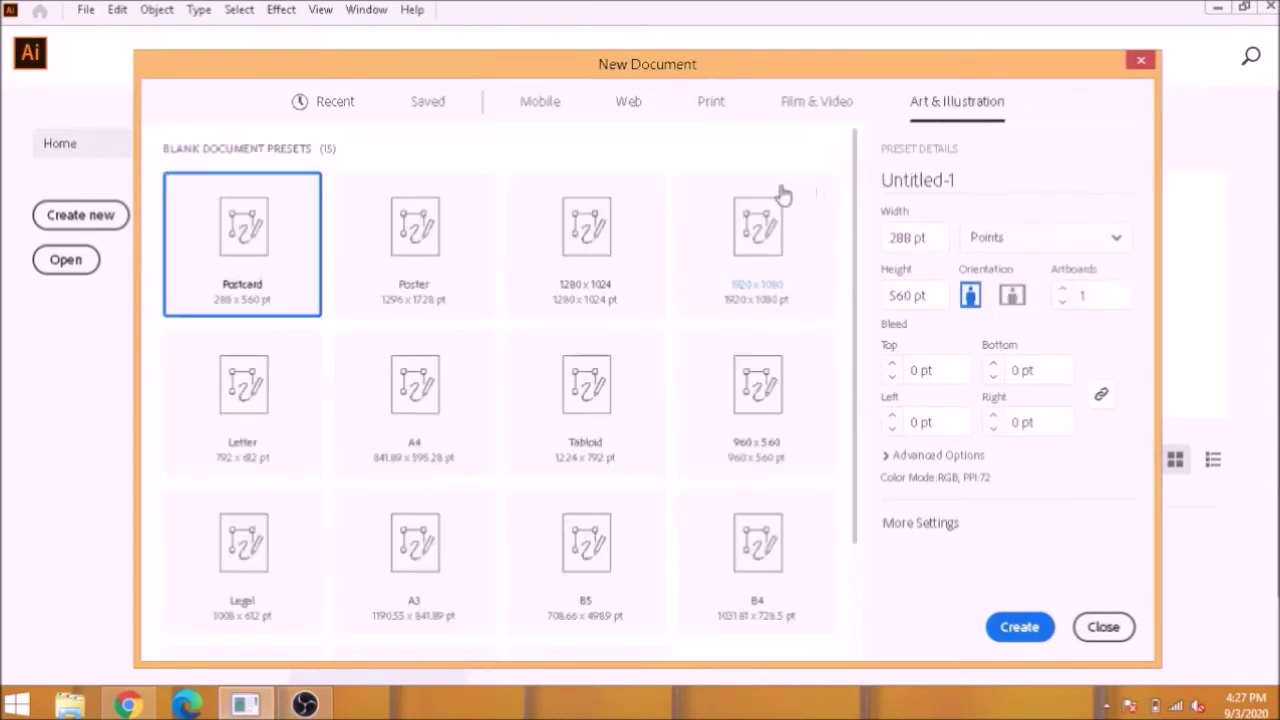
{"action": "left_click", "coordinate": [780, 305]}
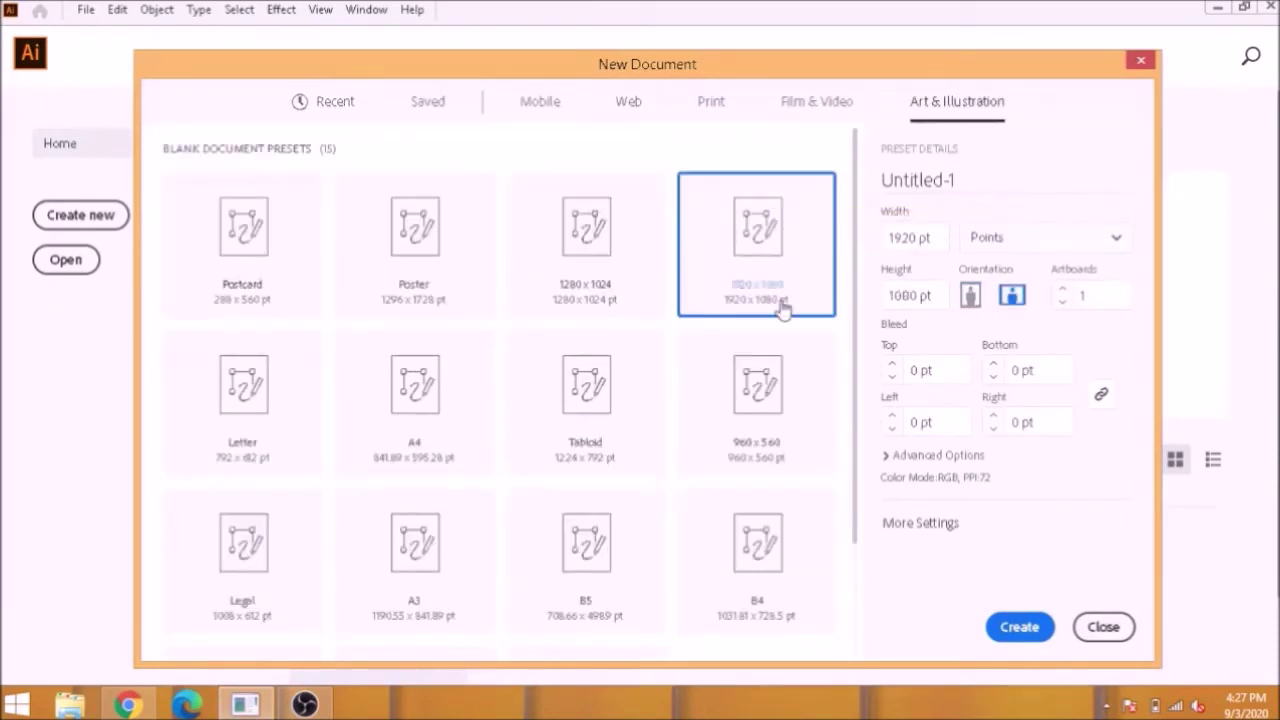
{"action": "left_click", "coordinate": [1005, 626]}
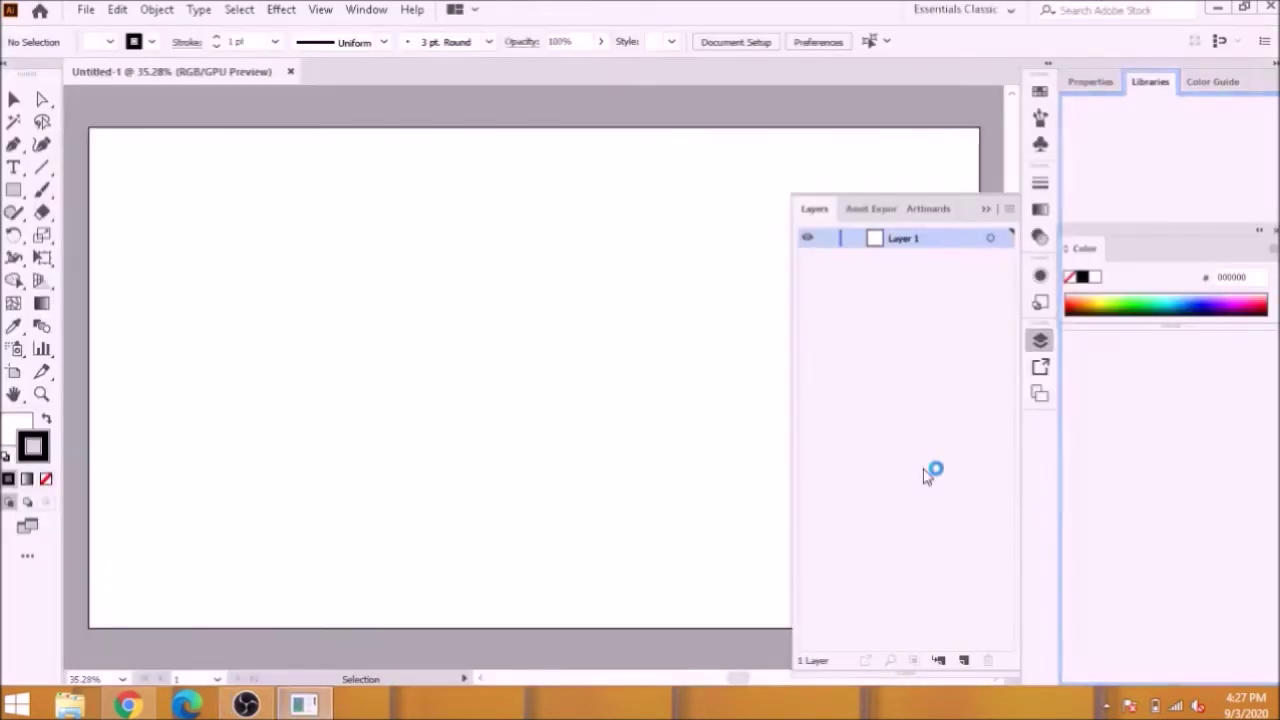
Step: Draw a white rectangle with a black stroke that covers the whole artboard
{"action": "left_click", "coordinate": [986, 211]}
{"action": "key", "text": "ctrl+minus"}
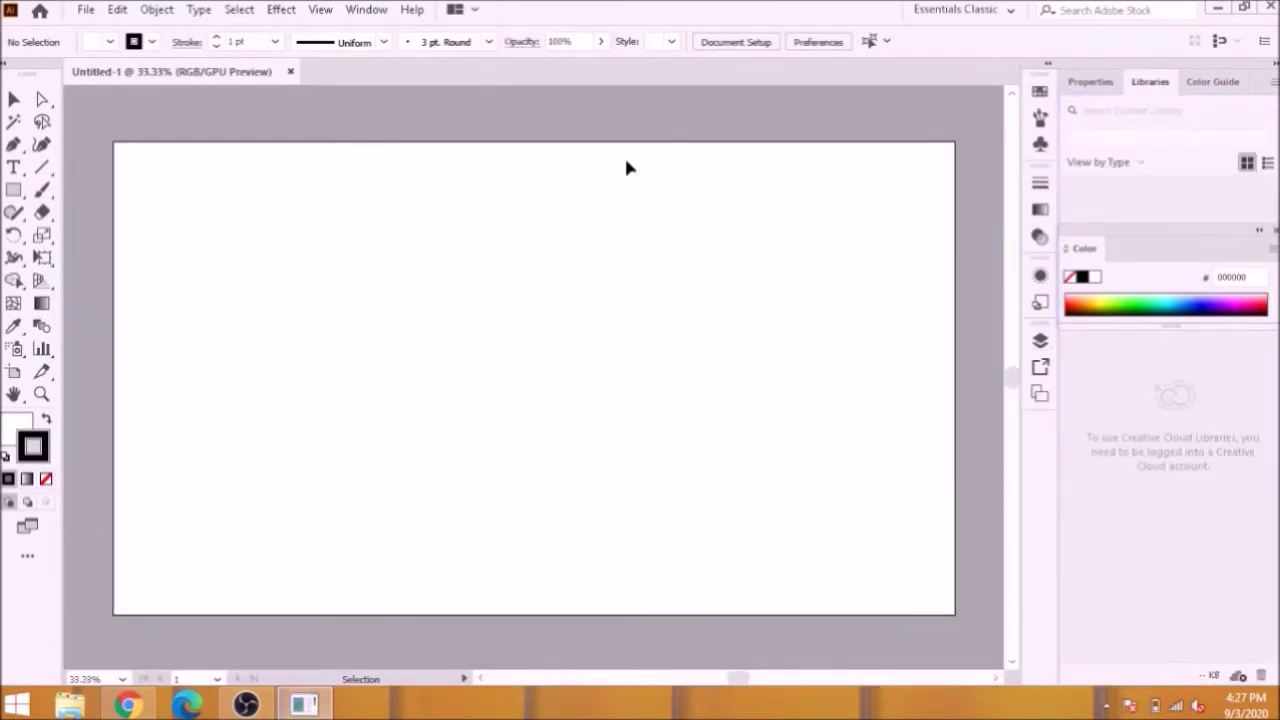
{"action": "left_click", "coordinate": [12, 196]}
{"action": "left_click_drag", "start_coordinate": [114, 142], "coordinate": [962, 620]}
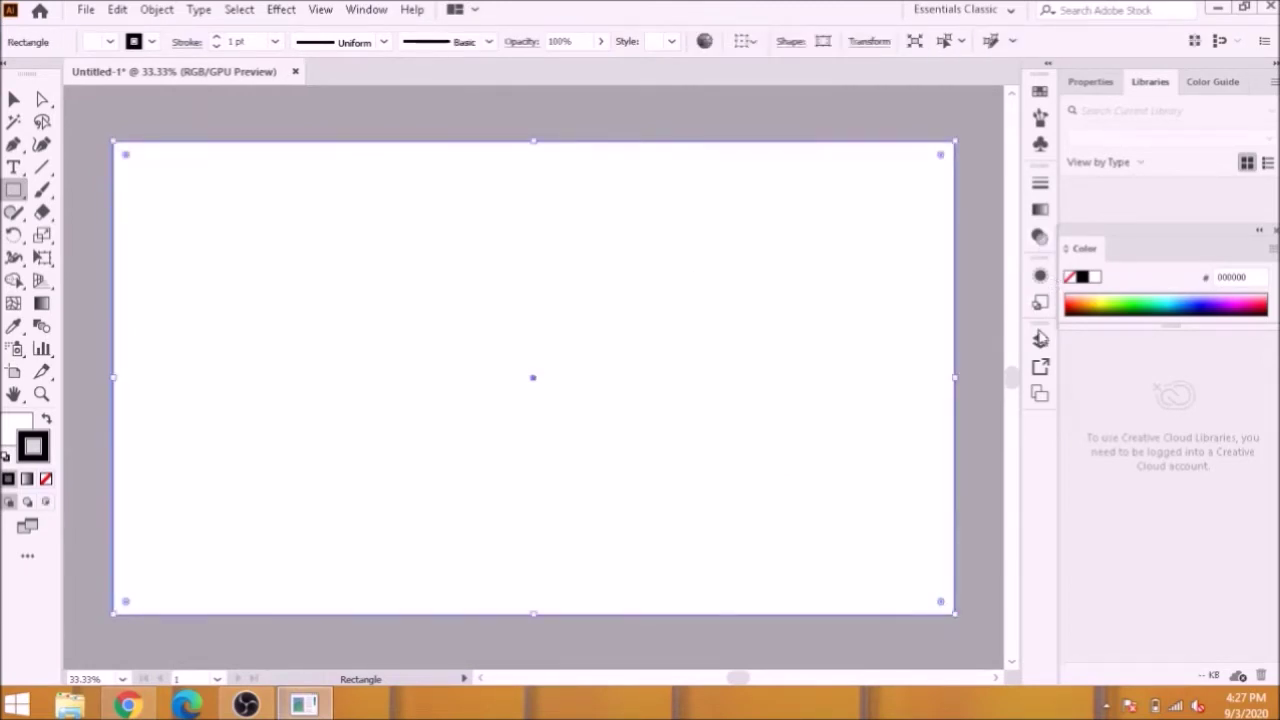
Step: Add a new layer above Layer 1, lock Layer 1 and make the new layer the target
{"action": "left_click", "coordinate": [1040, 340]}
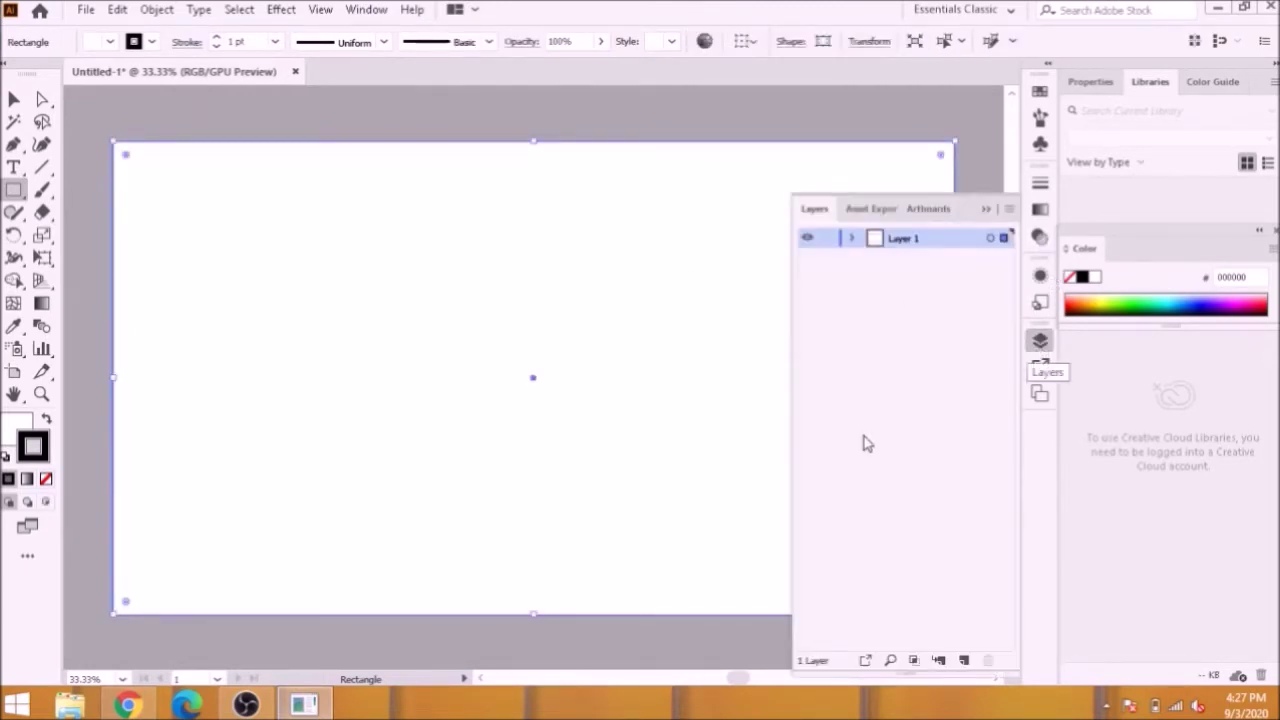
{"action": "left_click", "coordinate": [964, 660]}
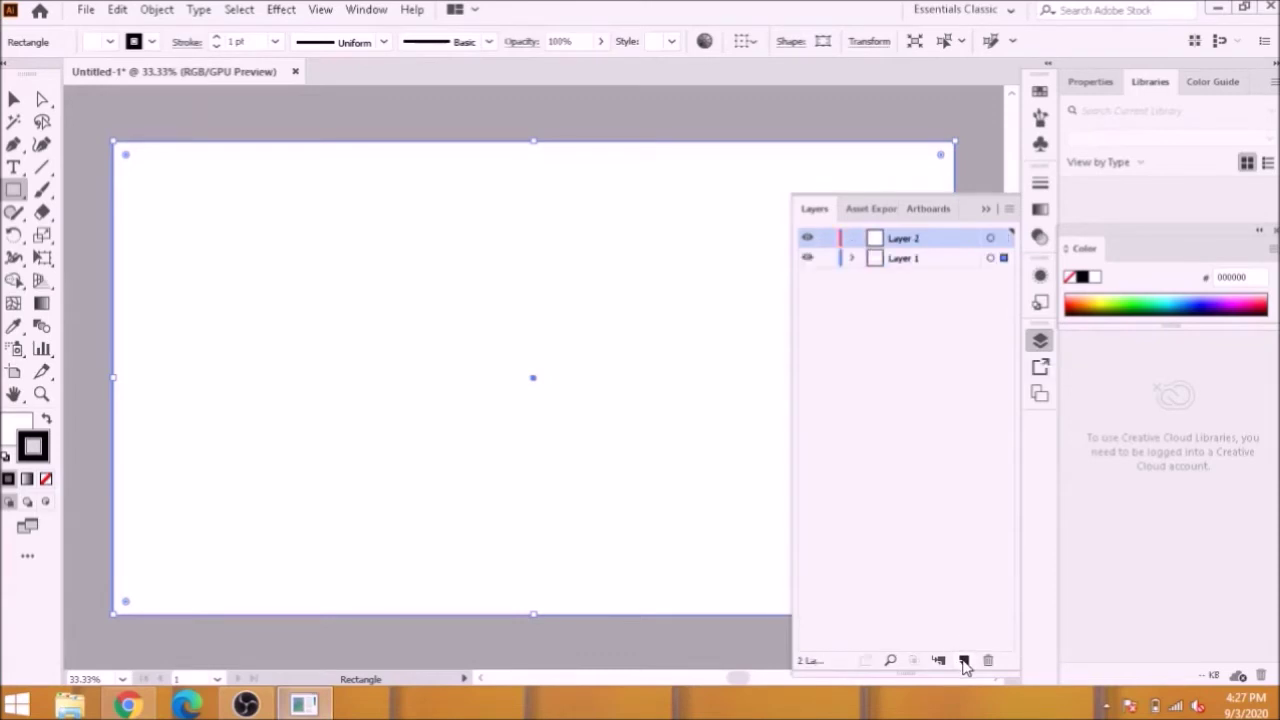
{"action": "left_click", "coordinate": [826, 259]}
{"action": "left_click", "coordinate": [990, 238]}
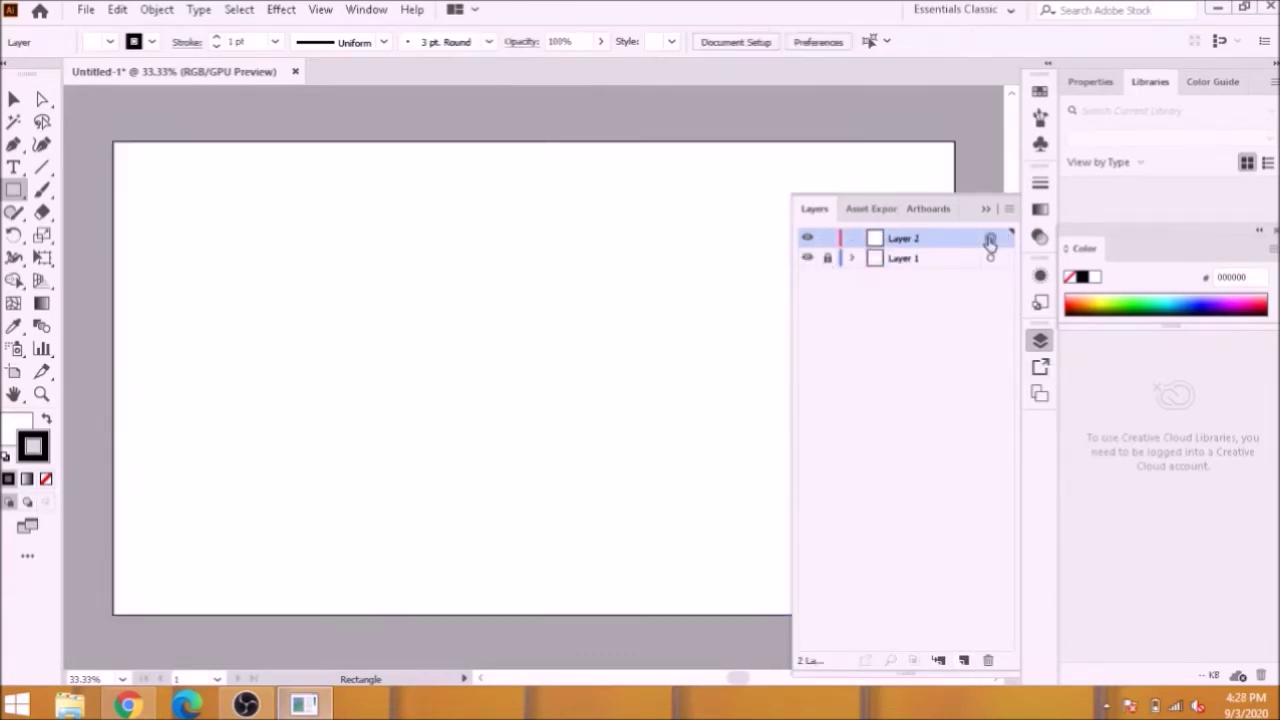
{"action": "left_click", "coordinate": [985, 208]}
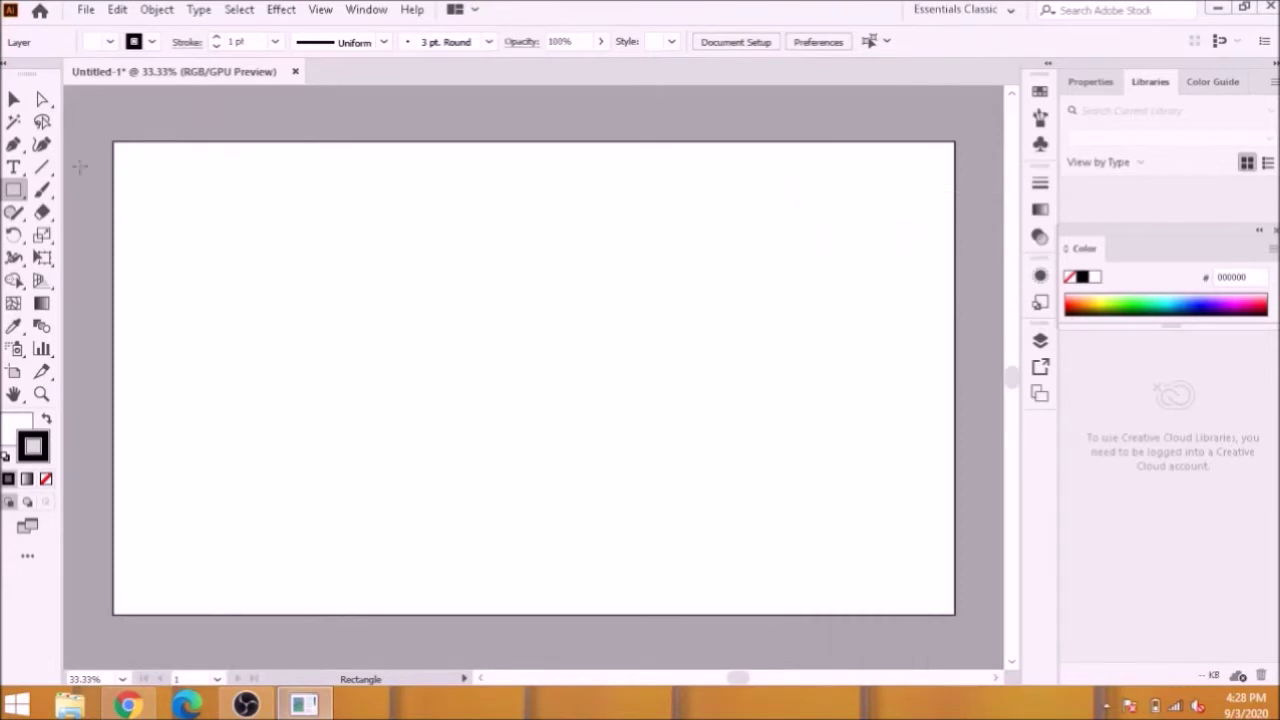
Step: Set both the stroke and the fill to None for drawing with the Pen tool
{"action": "left_click", "coordinate": [14, 143]}
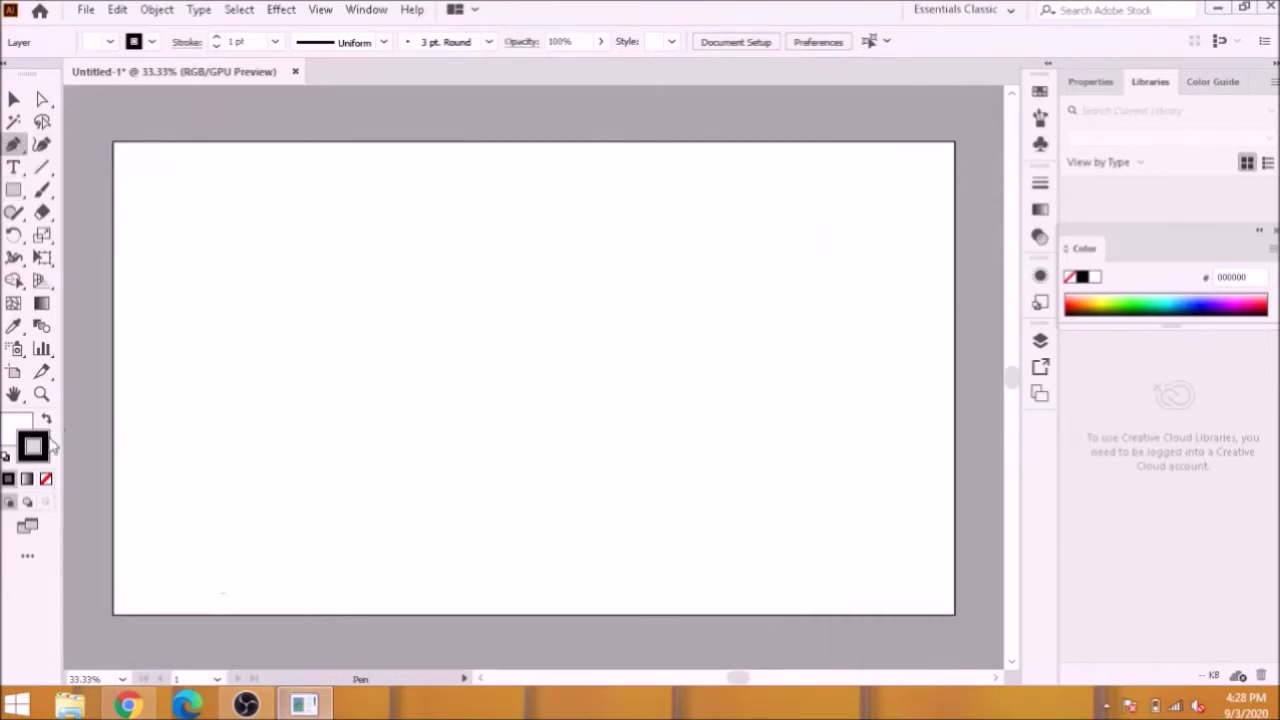
{"action": "left_click", "coordinate": [45, 479]}
{"action": "left_click", "coordinate": [22, 432]}
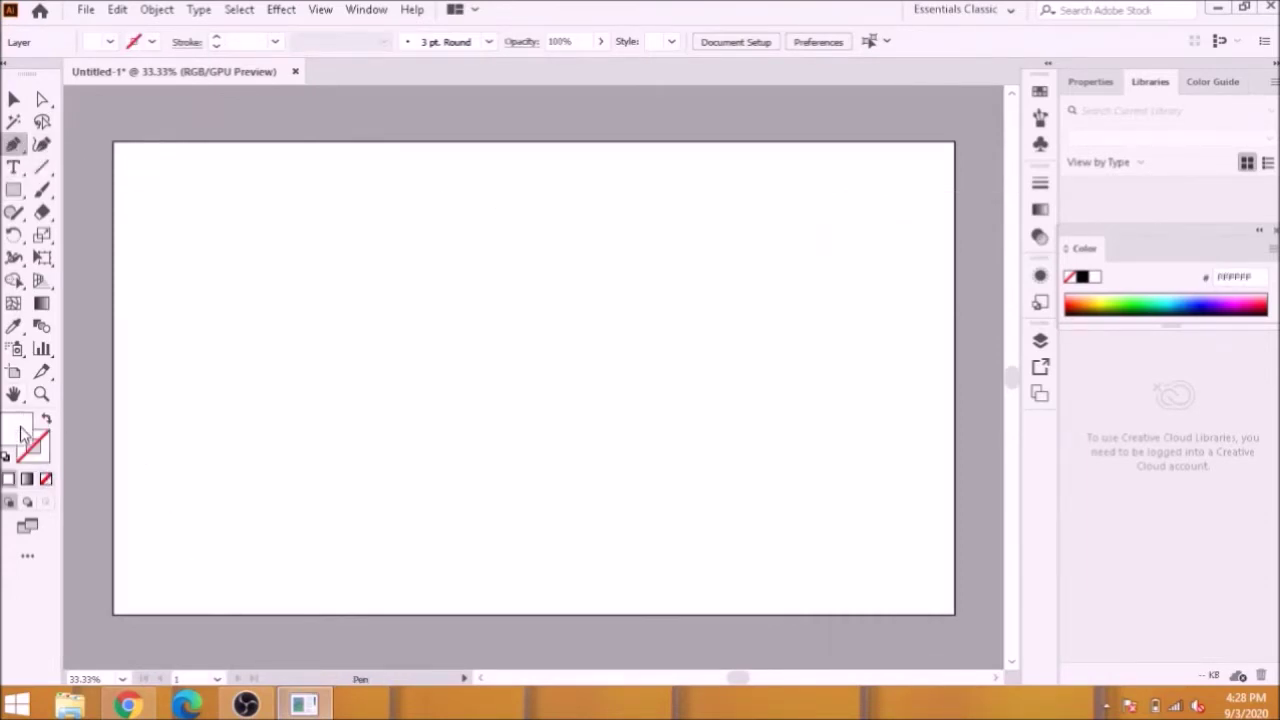
{"action": "left_click", "coordinate": [45, 479]}
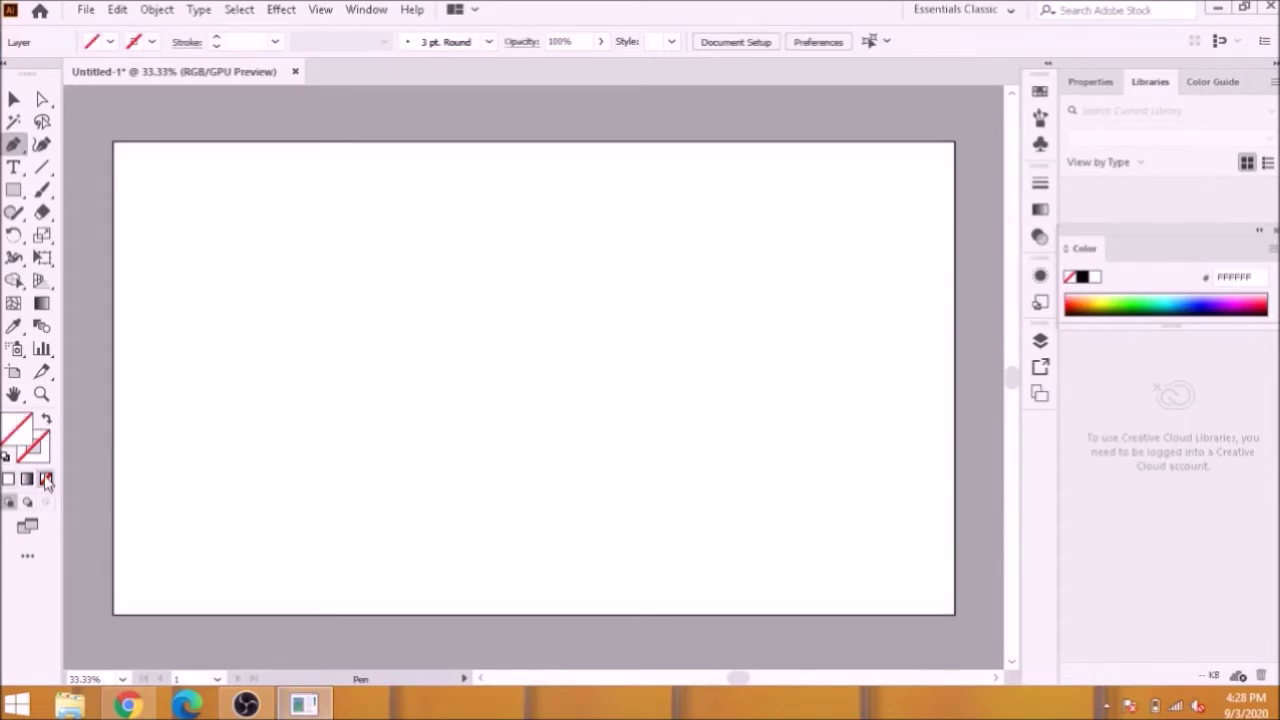
Step: Draw the left side of a flame outline with the Pen tool, from its base up through two small curved tongues
{"action": "left_click", "coordinate": [231, 486]}
{"action": "left_click_drag", "start_coordinate": [187, 432], "coordinate": [186, 383]}
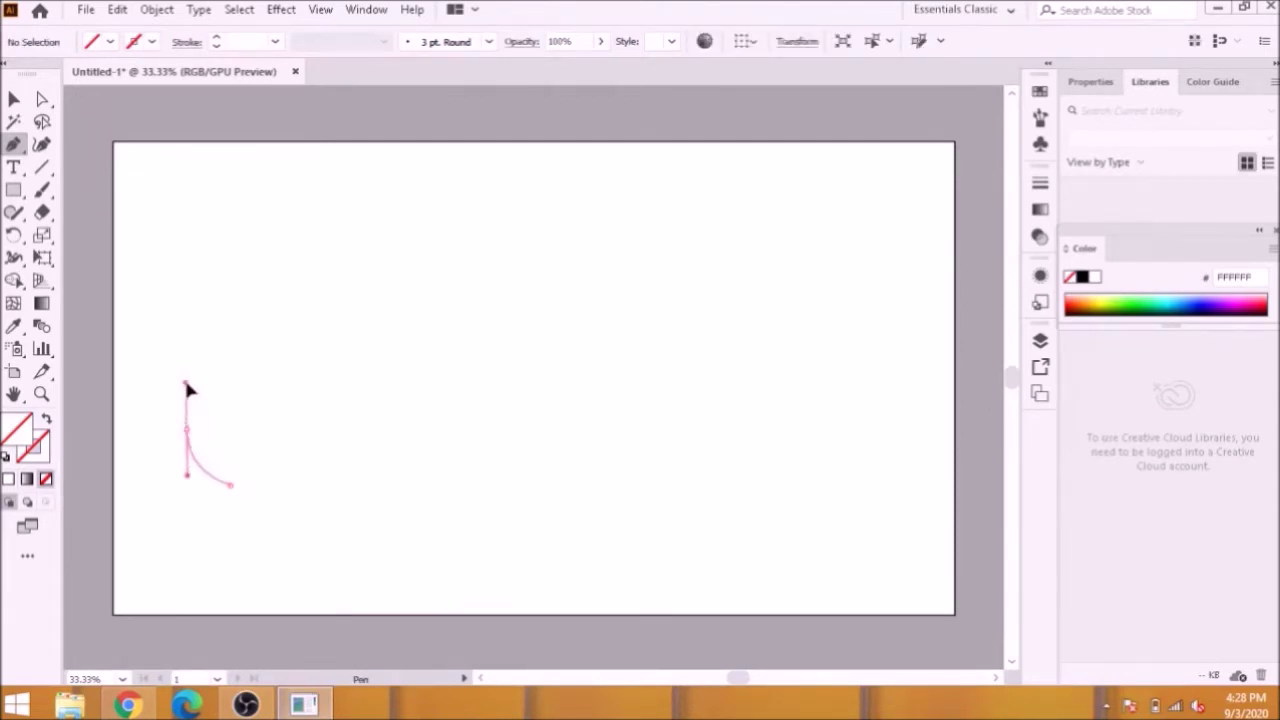
{"action": "left_click", "coordinate": [187, 432]}
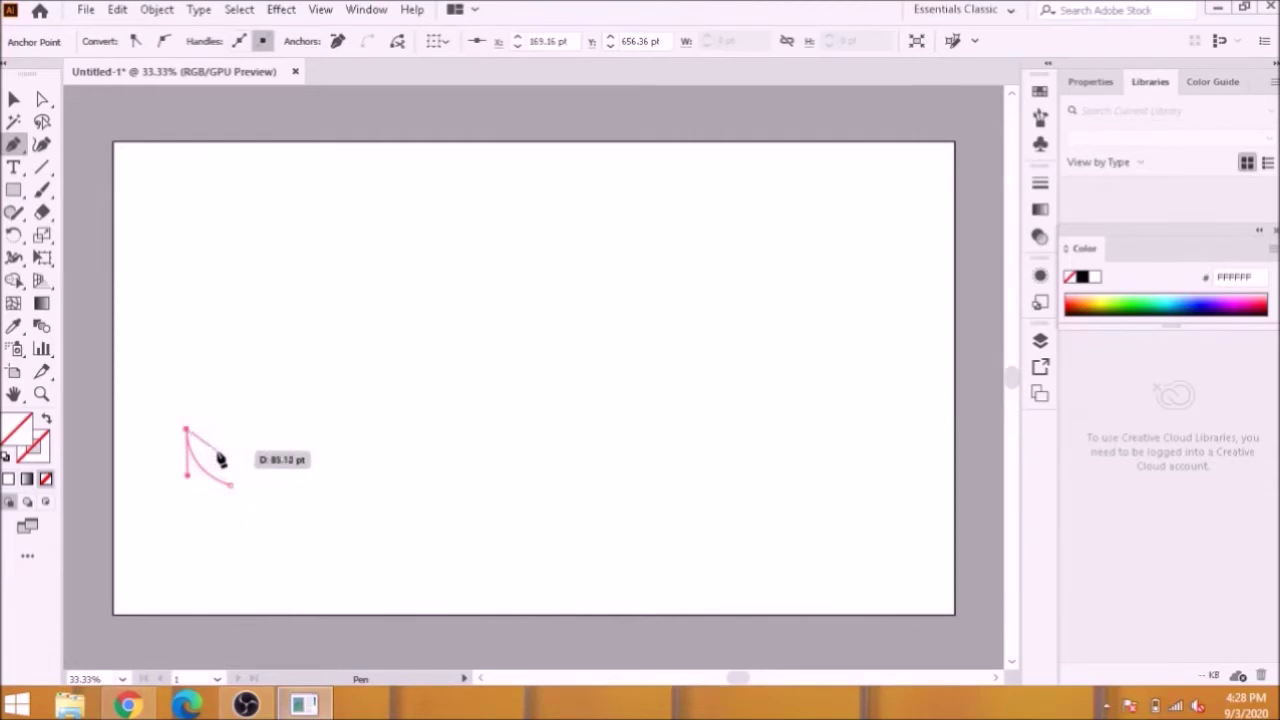
{"action": "left_click_drag", "start_coordinate": [208, 446], "coordinate": [219, 439]}
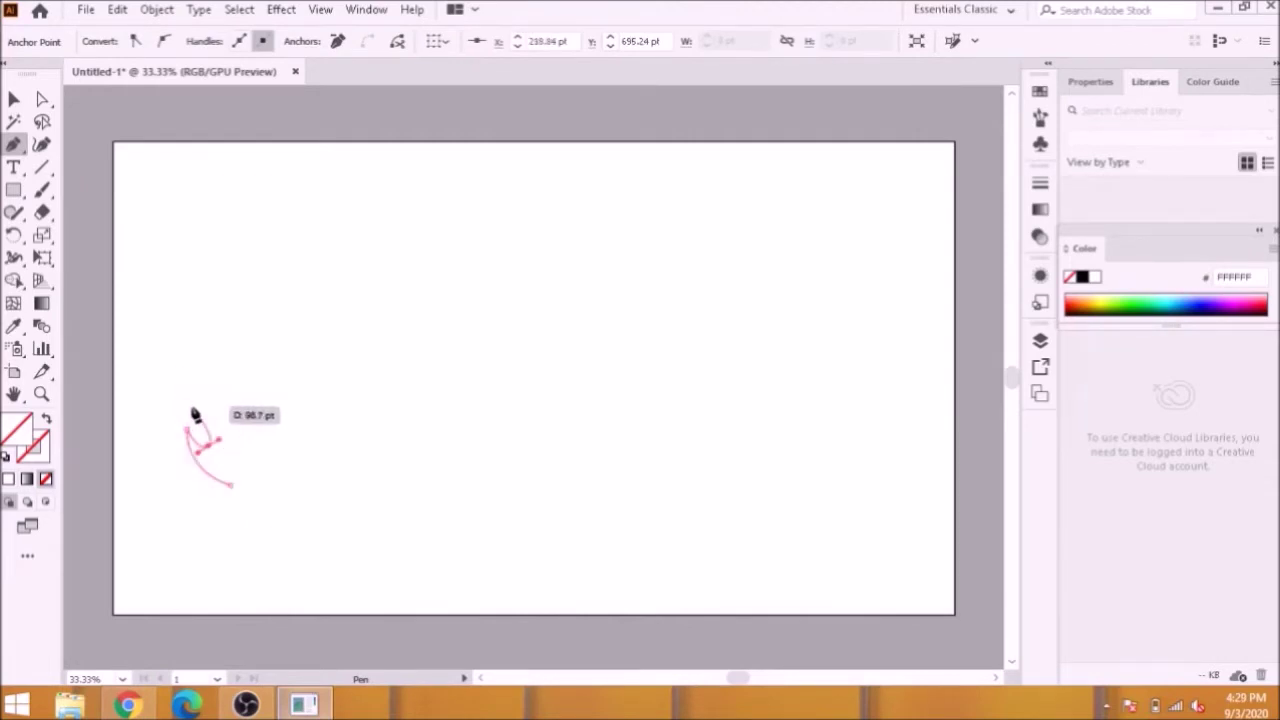
{"action": "left_click", "coordinate": [208, 446]}
{"action": "left_click_drag", "start_coordinate": [202, 379], "coordinate": [228, 333]}
{"action": "left_click", "coordinate": [202, 379]}
{"action": "left_click_drag", "start_coordinate": [218, 403], "coordinate": [240, 399]}
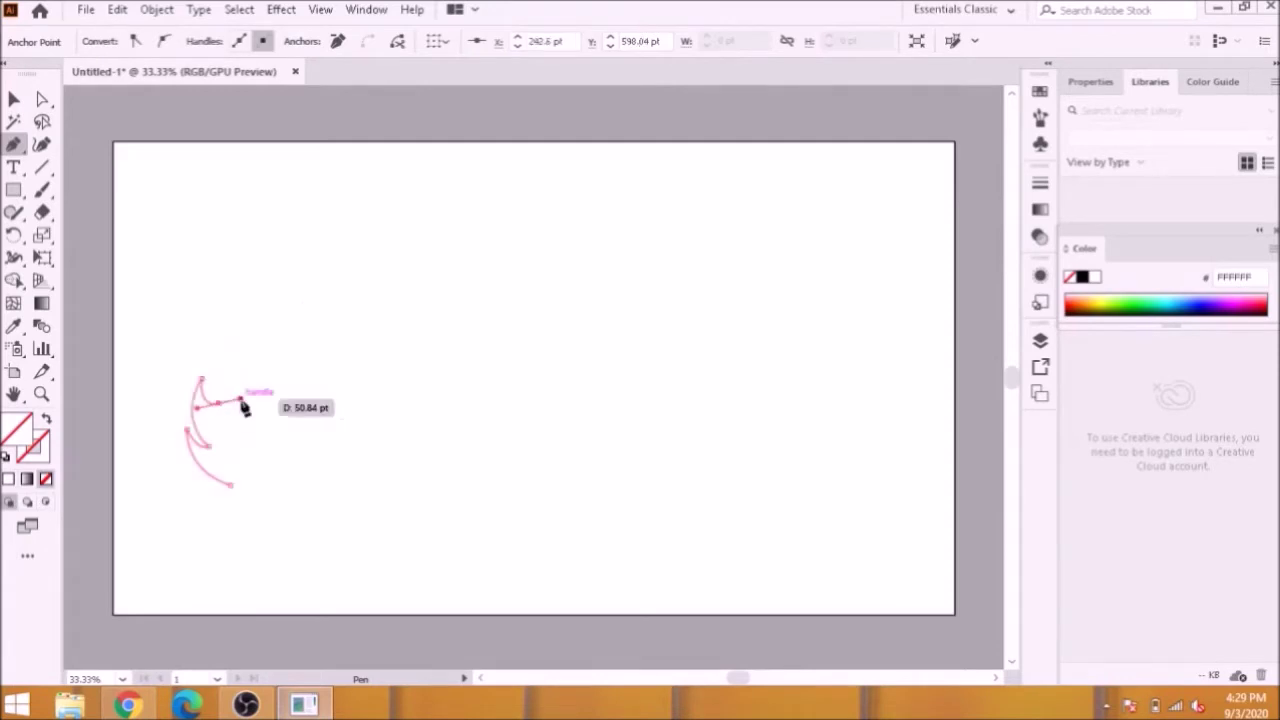
Step: Continue the flame outline with a tall central tip and a short right tongue, and close it with a rounded base
{"action": "left_click", "coordinate": [219, 303]}
{"action": "left_click_drag", "start_coordinate": [269, 393], "coordinate": [258, 411]}
{"action": "left_click", "coordinate": [269, 393]}
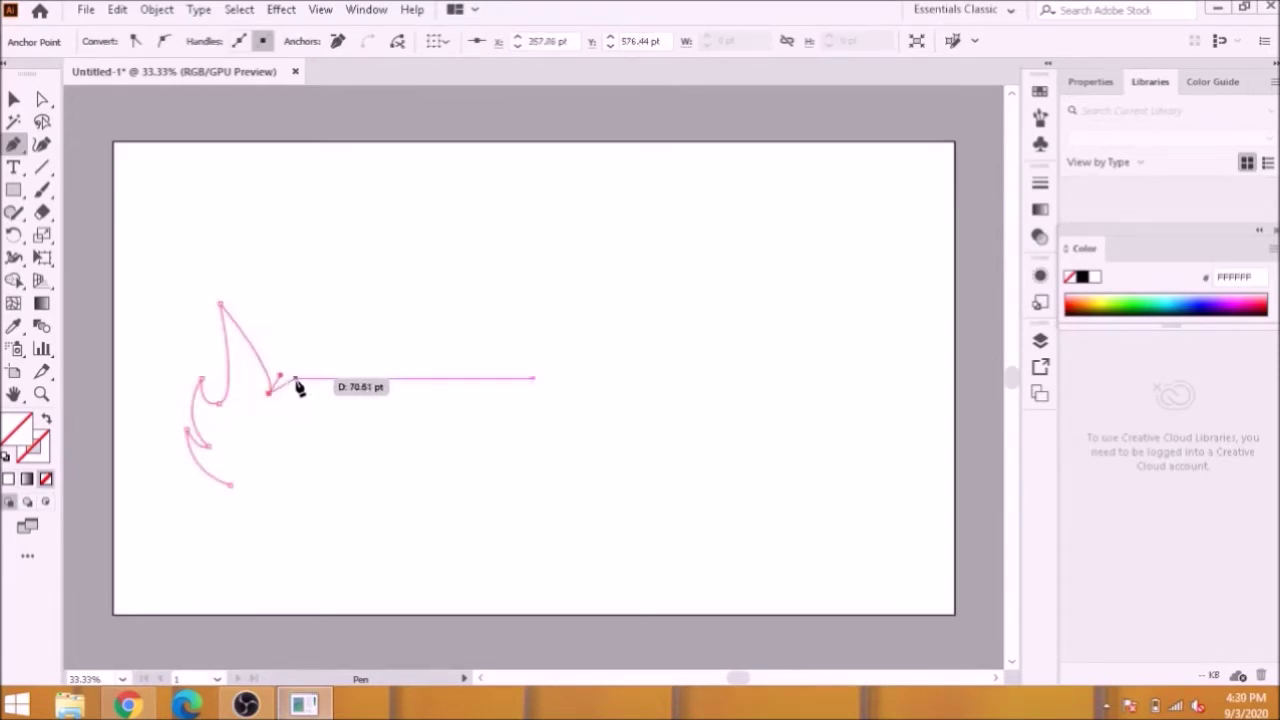
{"action": "left_click", "coordinate": [294, 378]}
{"action": "left_click_drag", "start_coordinate": [230, 484], "coordinate": [134, 491]}
Step: Reshape the curve below the flame's upper-left tongue by adjusting the direction handle of its tip anchor
{"action": "left_click", "coordinate": [42, 99]}
{"action": "left_click_drag", "start_coordinate": [201, 381], "coordinate": [204, 390]}
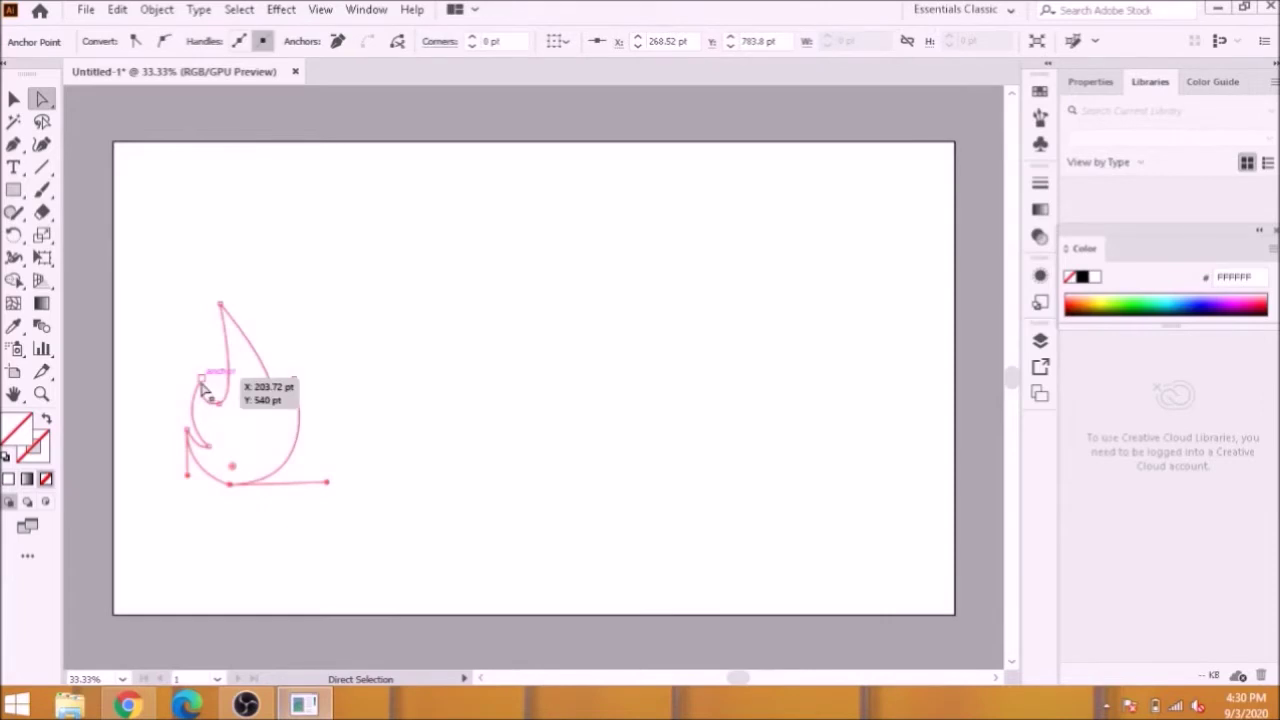
{"action": "left_click", "coordinate": [201, 382]}
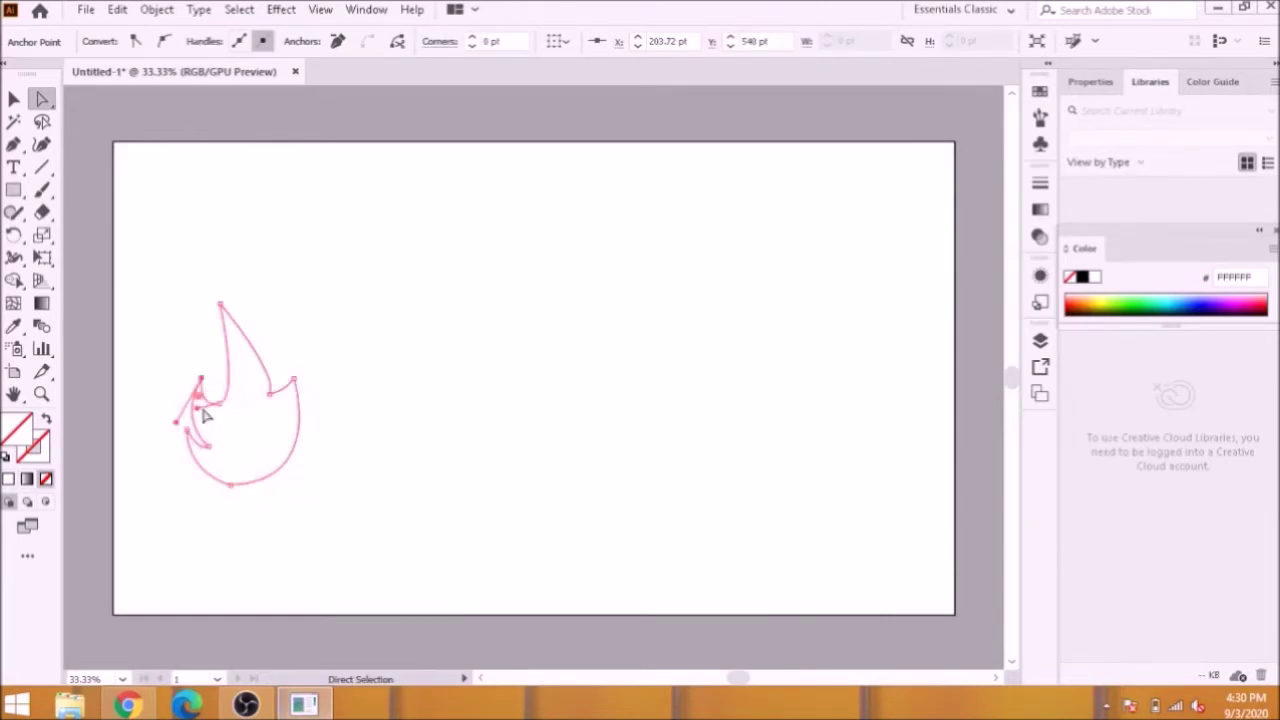
{"action": "left_click_drag", "start_coordinate": [193, 405], "coordinate": [168, 429]}
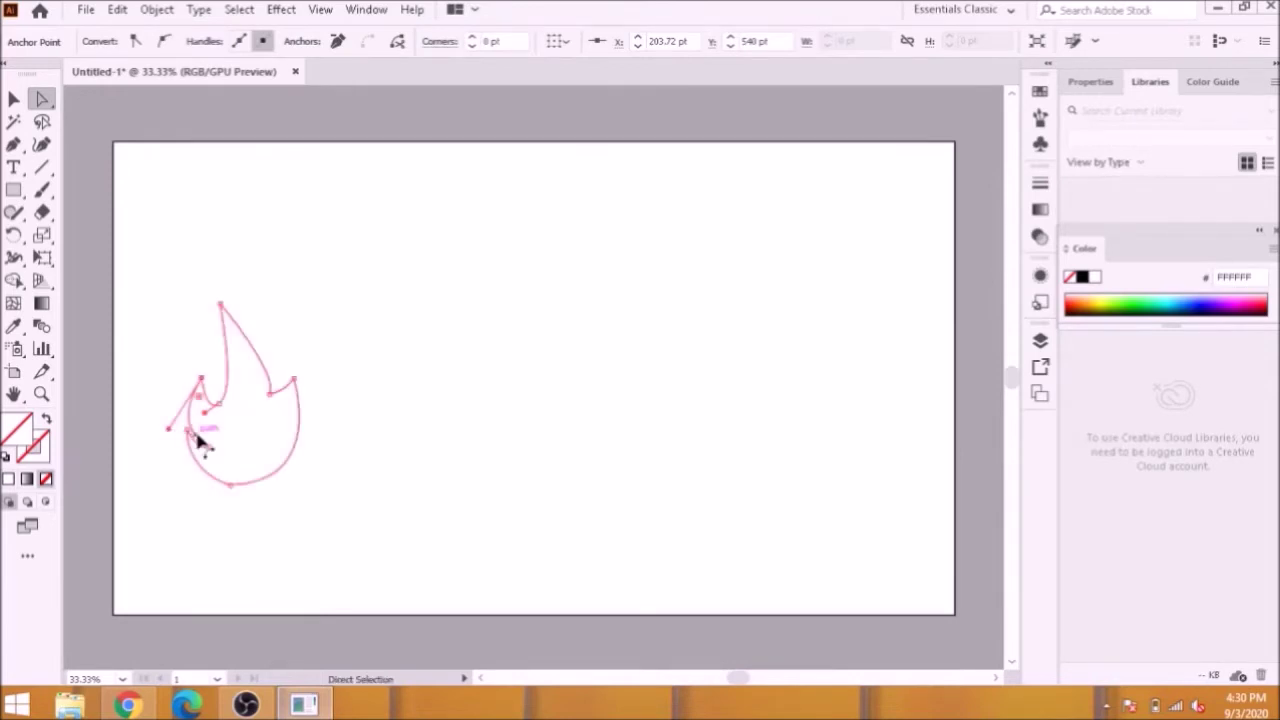
{"action": "left_click_drag", "start_coordinate": [168, 429], "coordinate": [180, 409]}
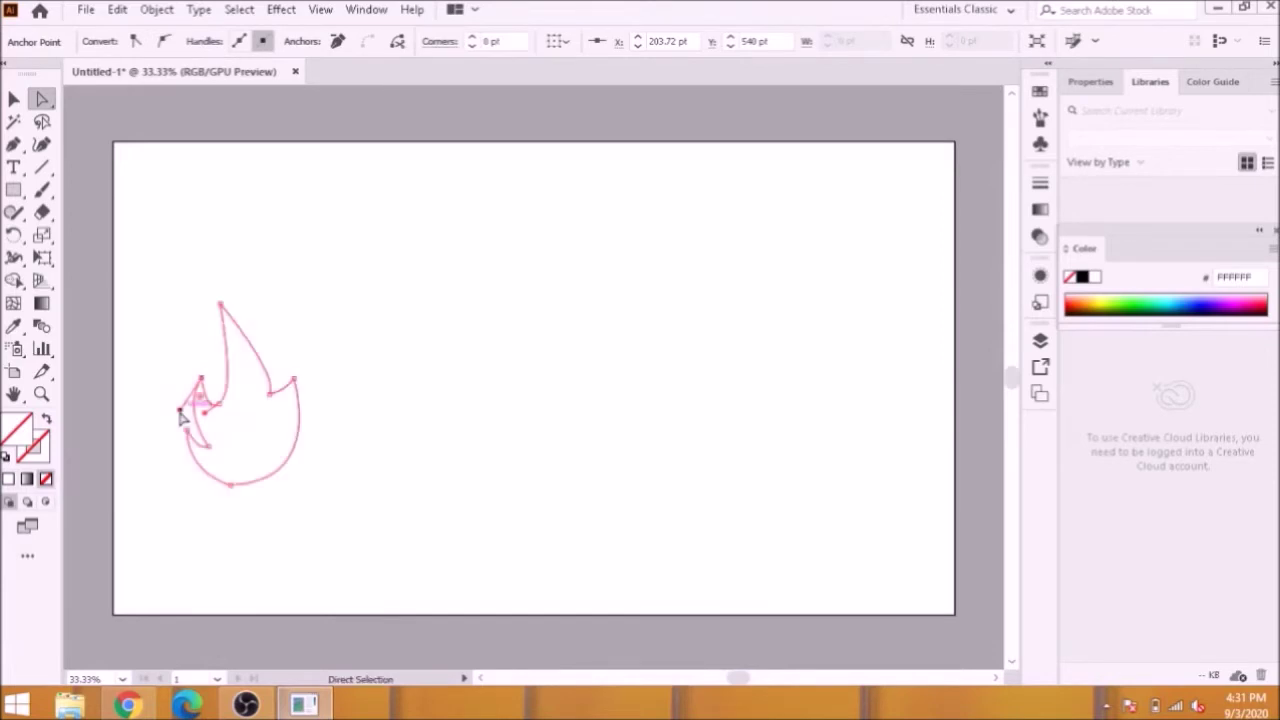
Step: Move the flame's bottom anchor slightly to the right and tilt its right handle upward to refine the base curve
{"action": "left_click", "coordinate": [231, 490]}
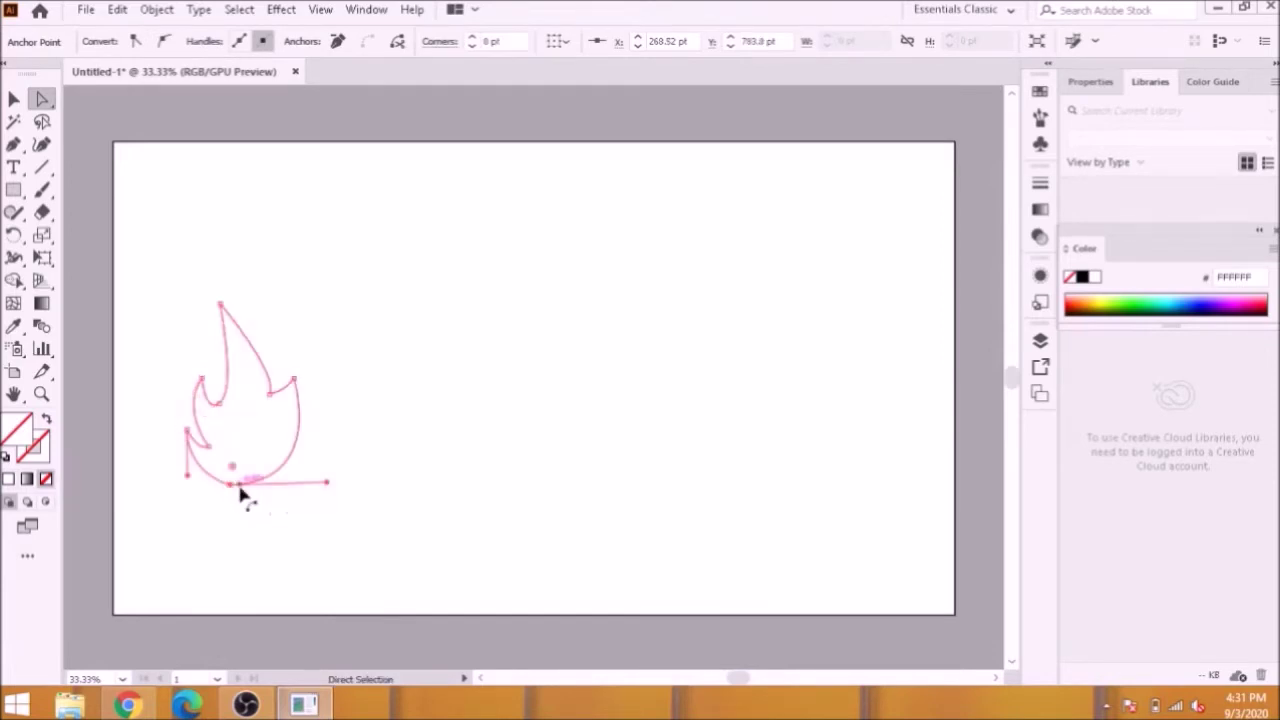
{"action": "left_click_drag", "start_coordinate": [237, 489], "coordinate": [238, 492]}
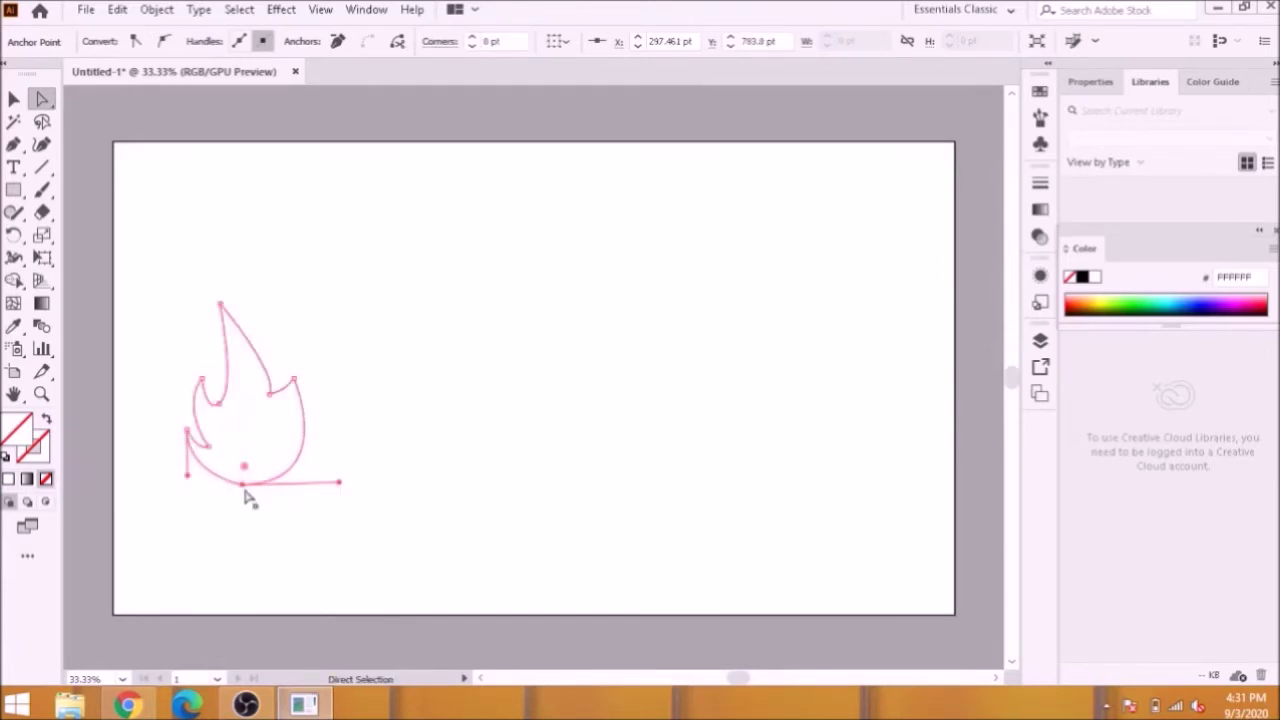
{"action": "left_click_drag", "start_coordinate": [339, 484], "coordinate": [329, 468]}
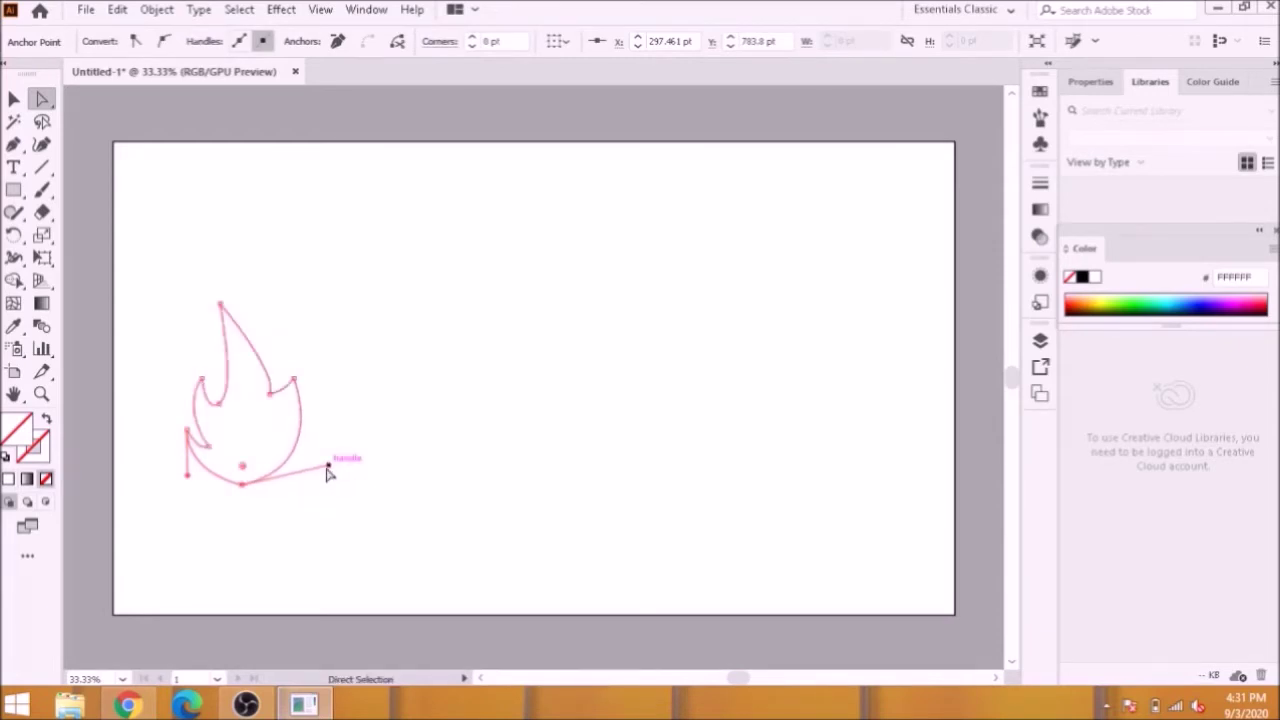
Step: Draw two nested teardrop shapes inside the flame with the Pen tool, both resting on its base, the second one smaller
{"action": "key", "text": "p"}
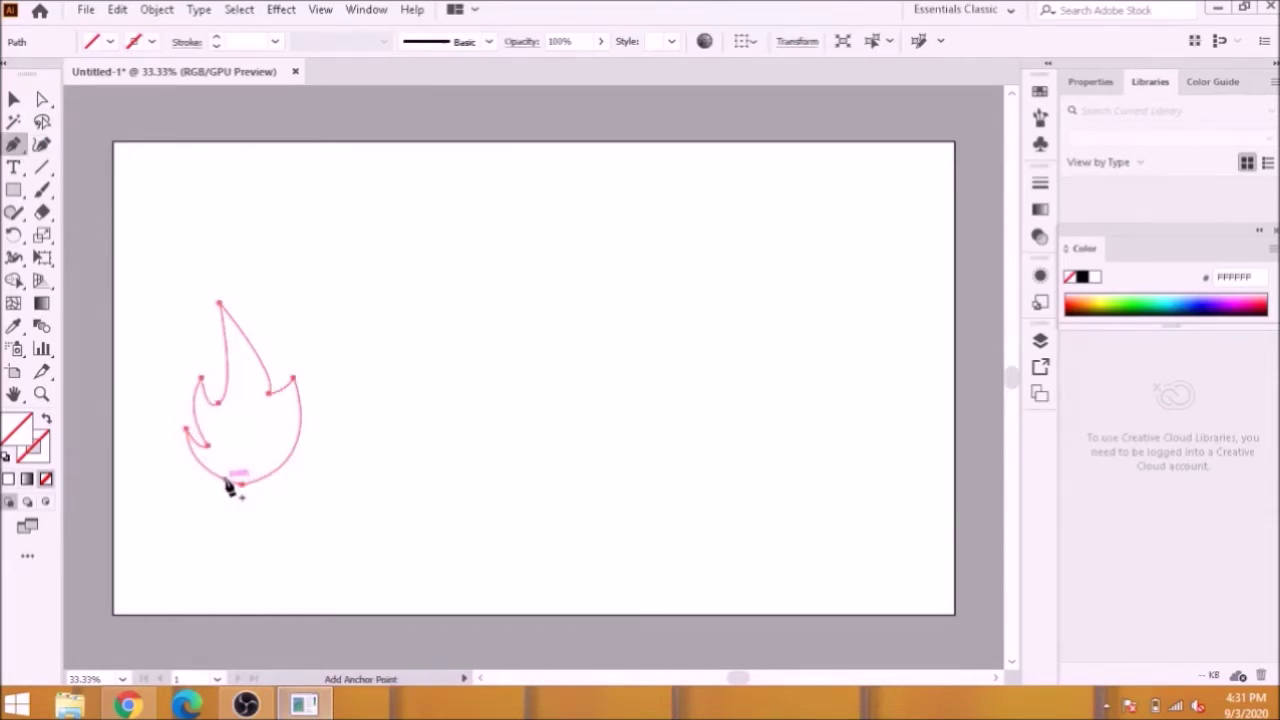
{"action": "left_click", "coordinate": [242, 409]}
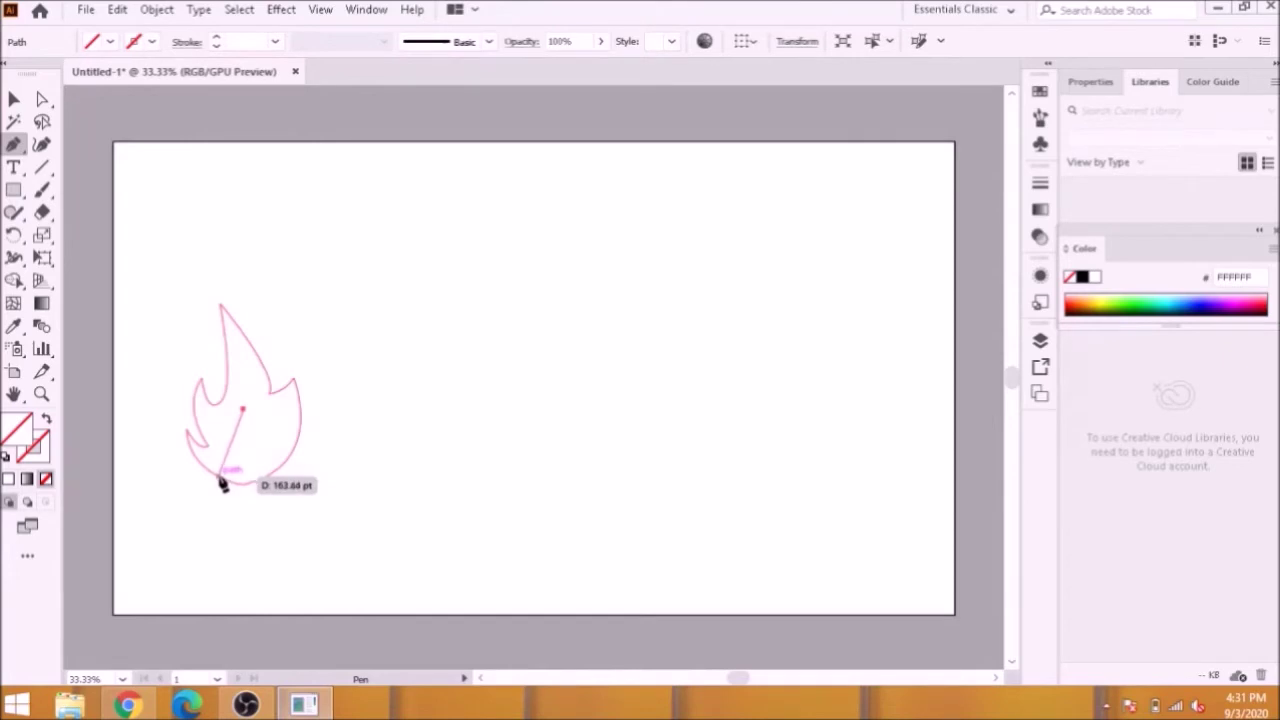
{"action": "left_click_drag", "start_coordinate": [220, 473], "coordinate": [237, 498]}
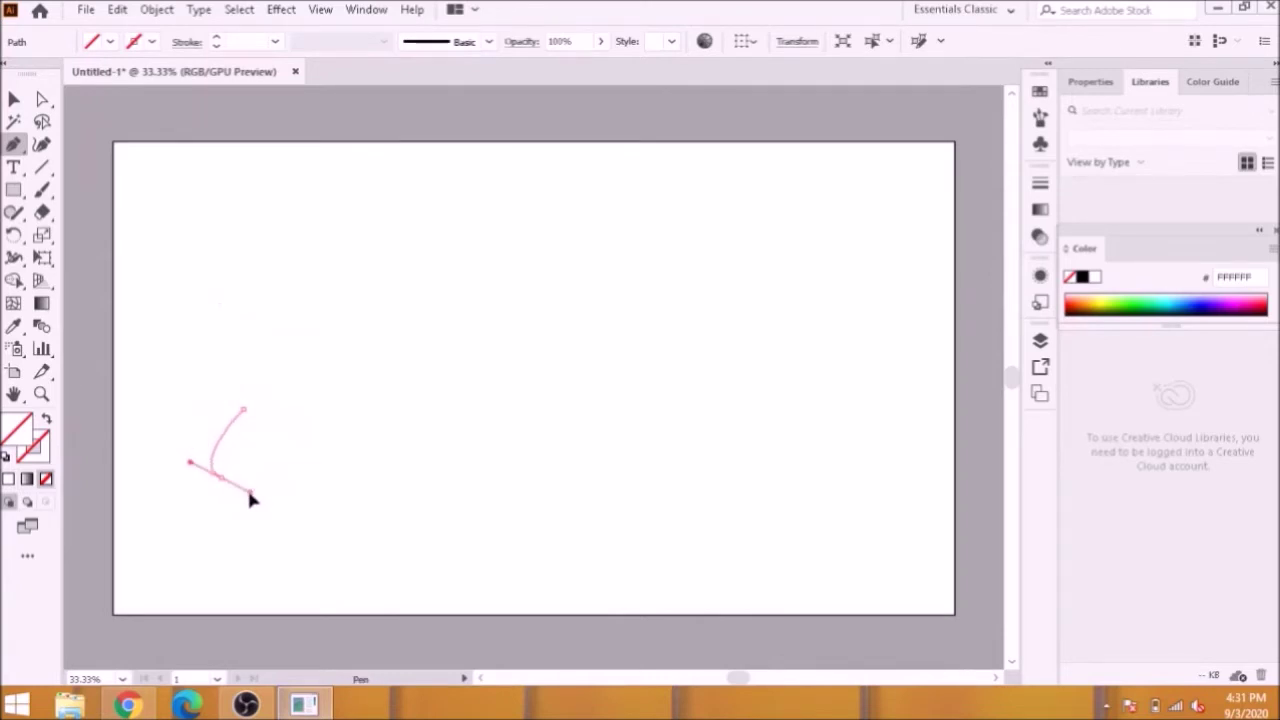
{"action": "left_click_drag", "start_coordinate": [247, 494], "coordinate": [263, 486]}
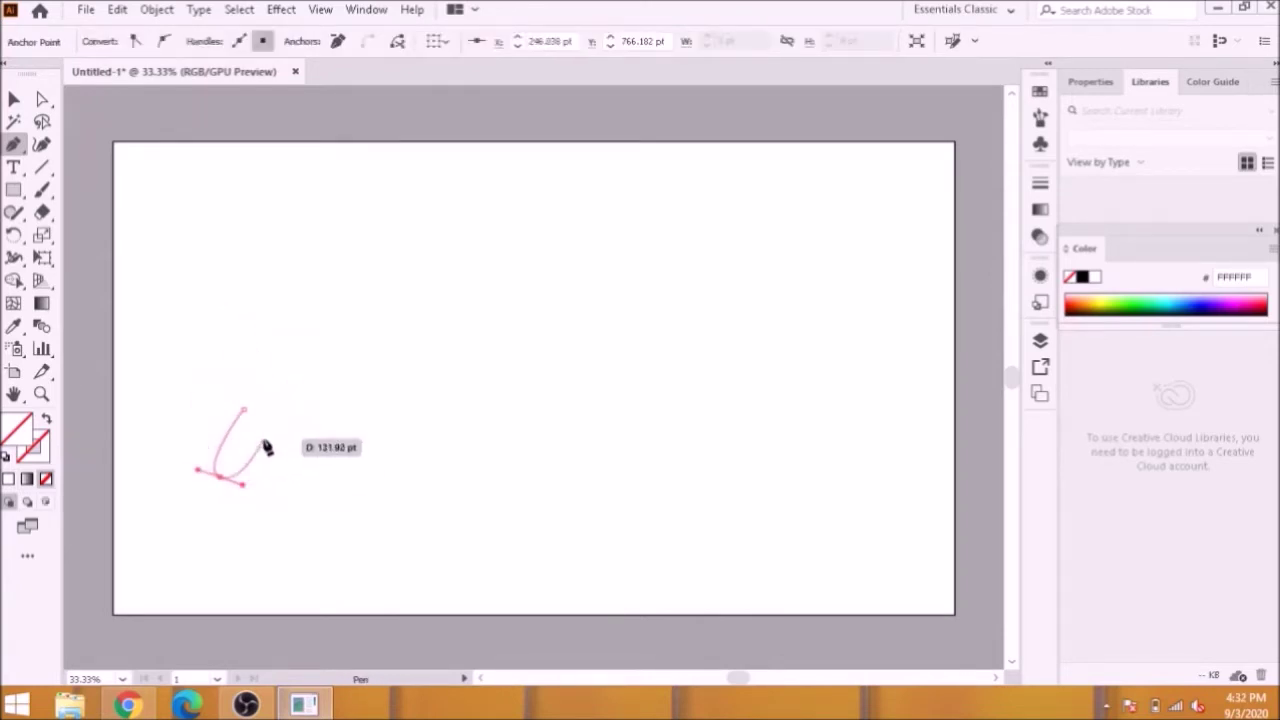
{"action": "left_click_drag", "start_coordinate": [247, 410], "coordinate": [188, 345]}
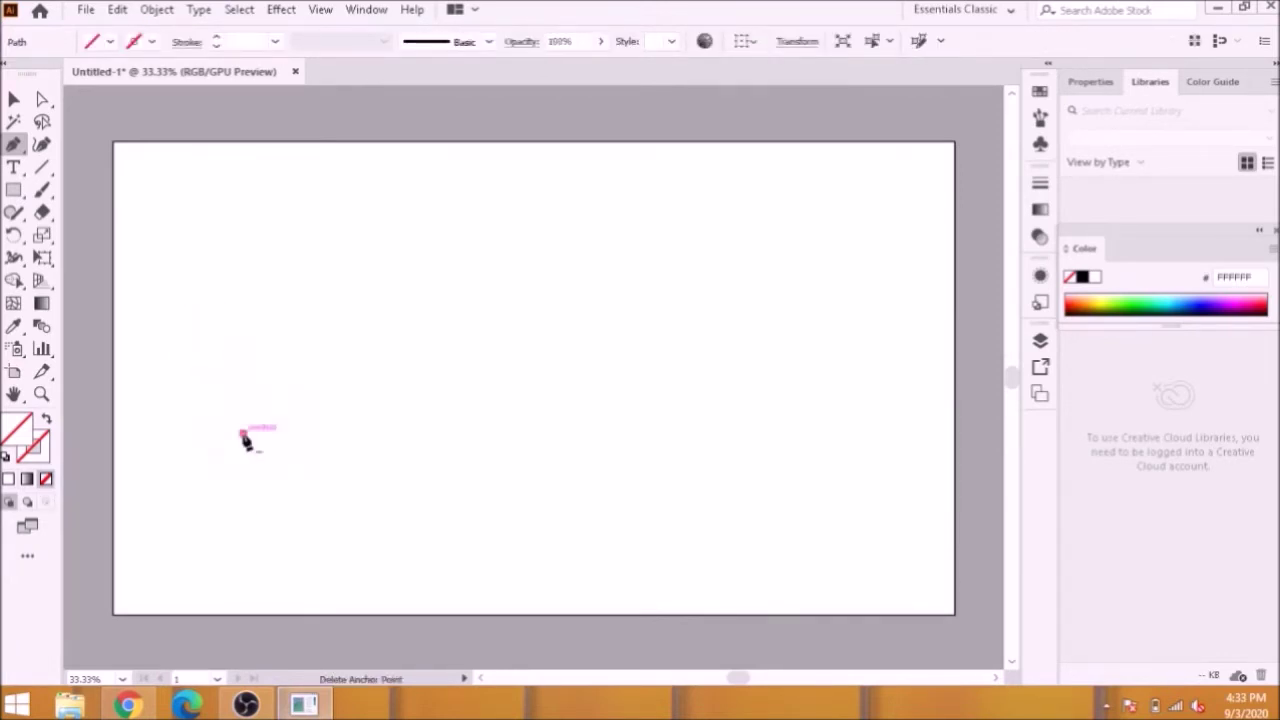
{"action": "mouse_move", "coordinate": [238, 428]}
{"action": "left_mouse_down"}
{"action": "mouse_move", "coordinate": [224, 484]}
{"action": "mouse_move", "coordinate": [235, 492]}
{"action": "mouse_move", "coordinate": [257, 469]}
{"action": "mouse_move", "coordinate": [263, 486]}
{"action": "mouse_move", "coordinate": [240, 491]}
{"action": "mouse_move", "coordinate": [265, 487]}
{"action": "left_mouse_up"}
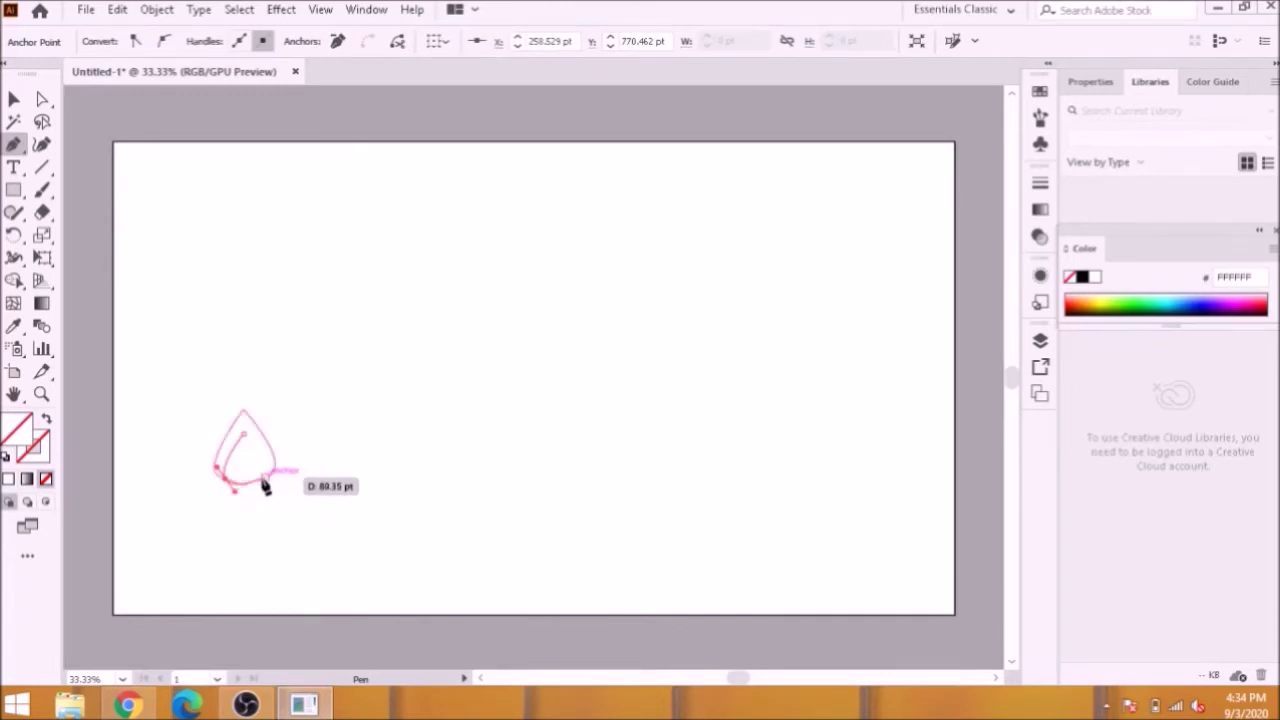
{"action": "left_click_drag", "start_coordinate": [267, 485], "coordinate": [242, 438]}
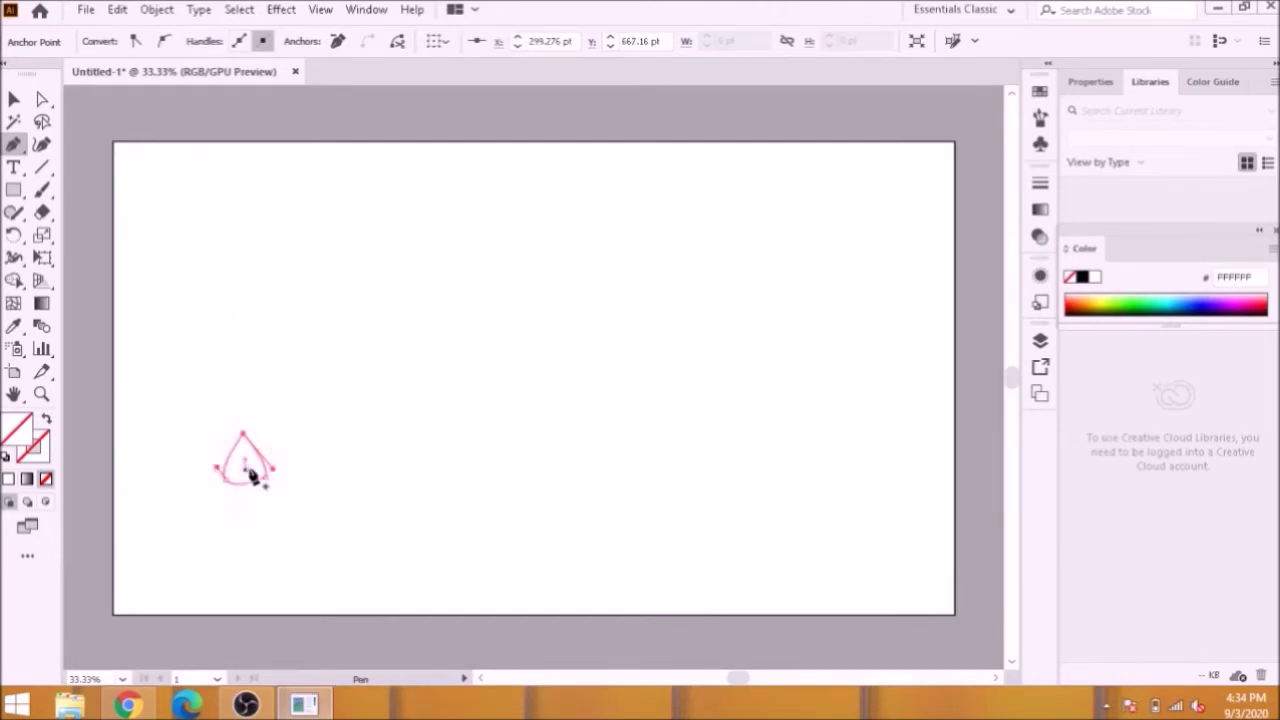
Step: Slightly adjust the lower direction handle of the smaller teardrop's lower-left anchor to reshape its base curve
{"action": "left_click", "coordinate": [41, 101]}
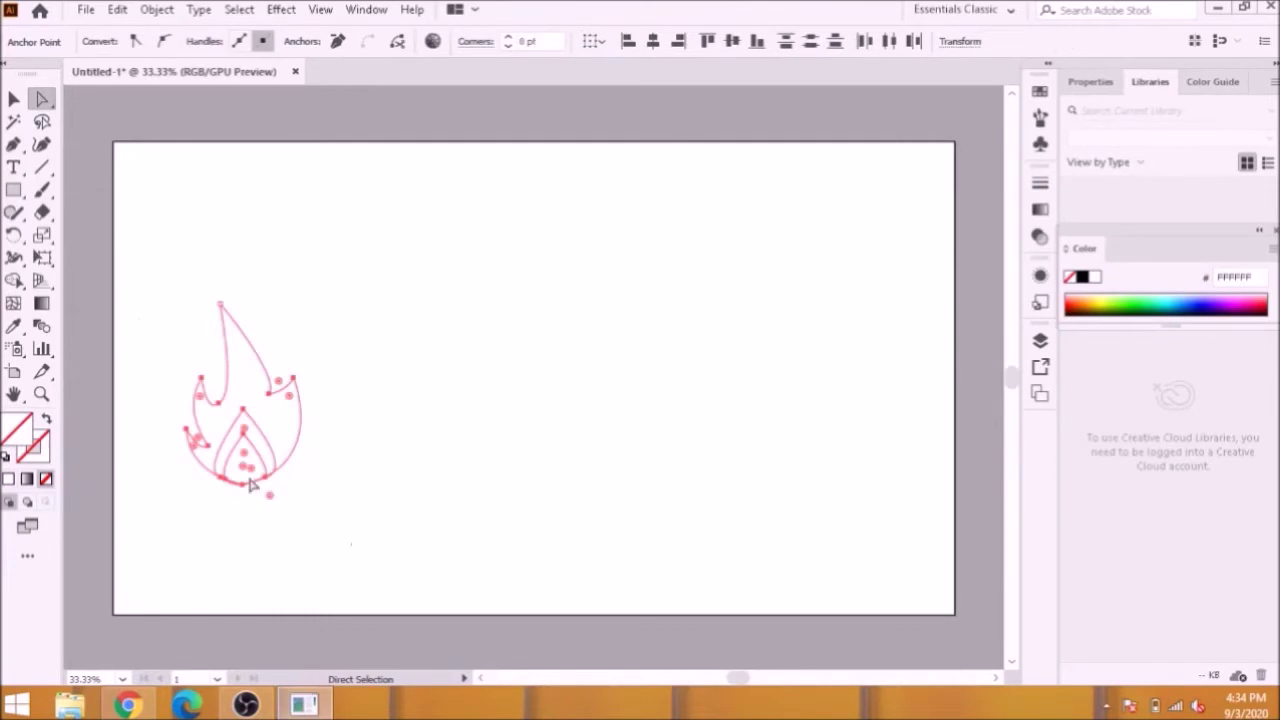
{"action": "key", "text": "ctrl+plus"}
{"action": "key", "text": "ctrl+plus"}
{"action": "key", "text": "ctrl+plus"}
{"action": "key", "text": "ctrl+plus"}
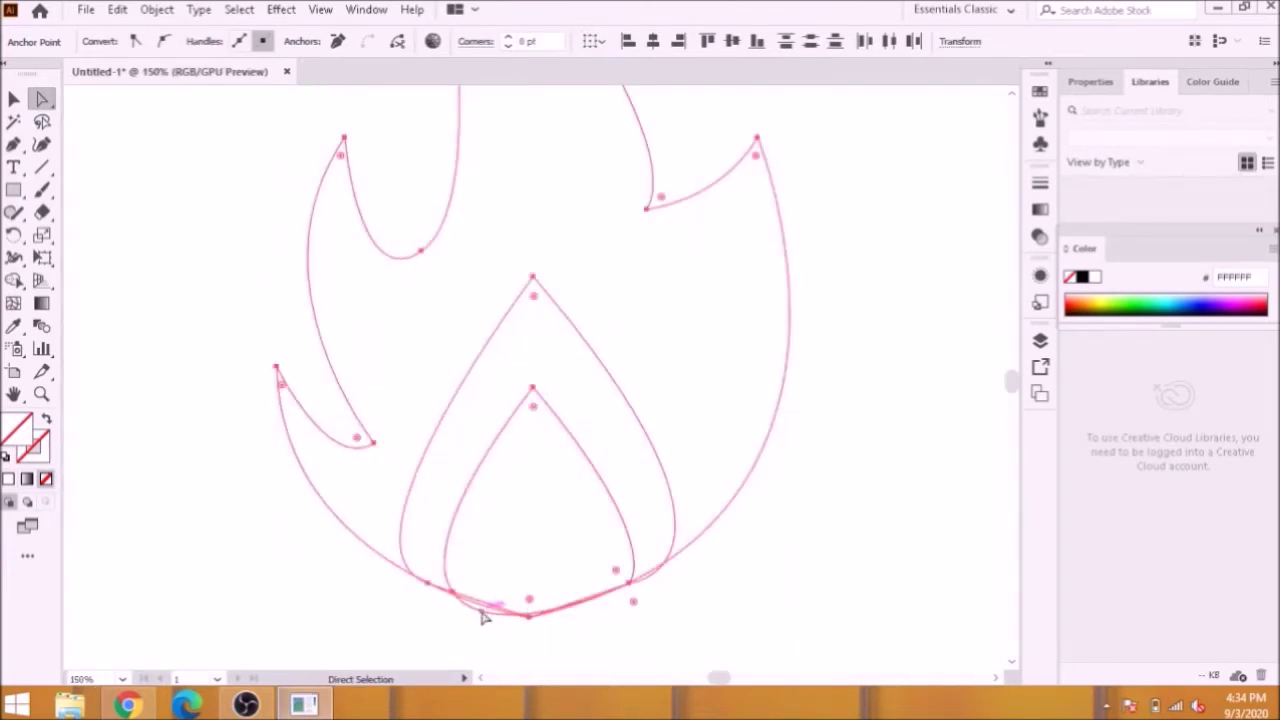
{"action": "left_click", "coordinate": [453, 594]}
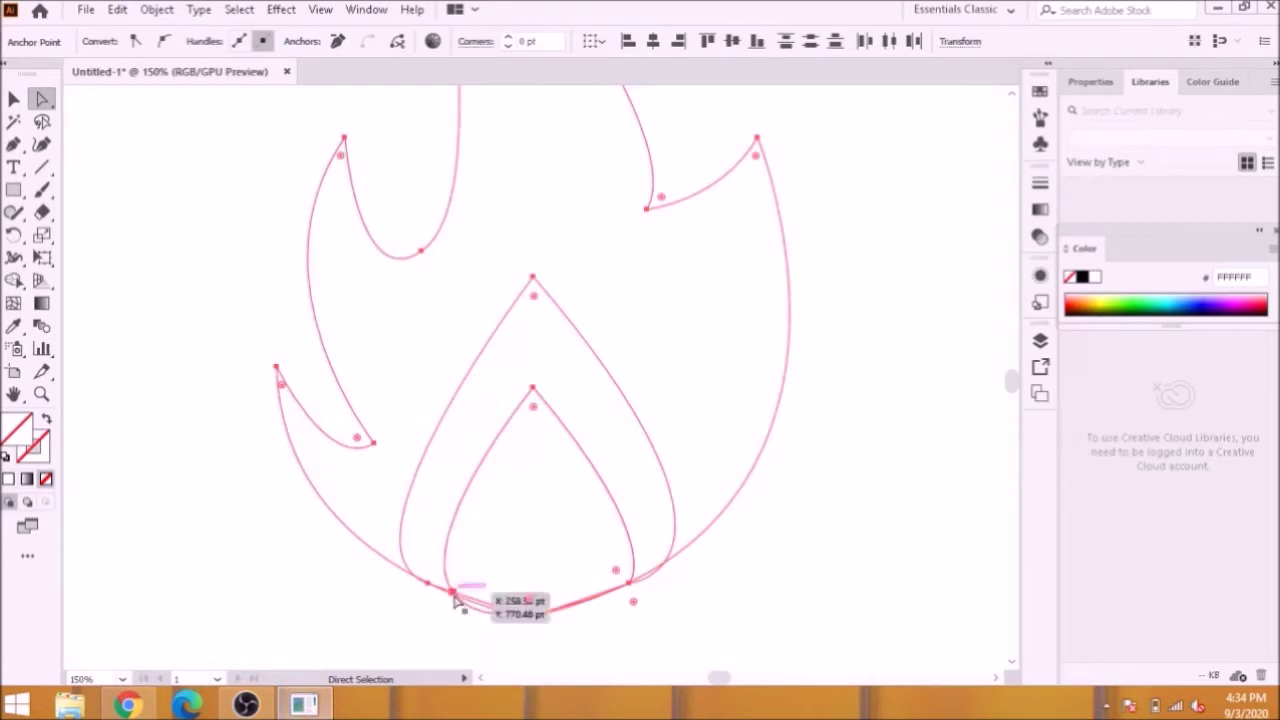
{"action": "left_click_drag", "start_coordinate": [494, 648], "coordinate": [497, 642]}
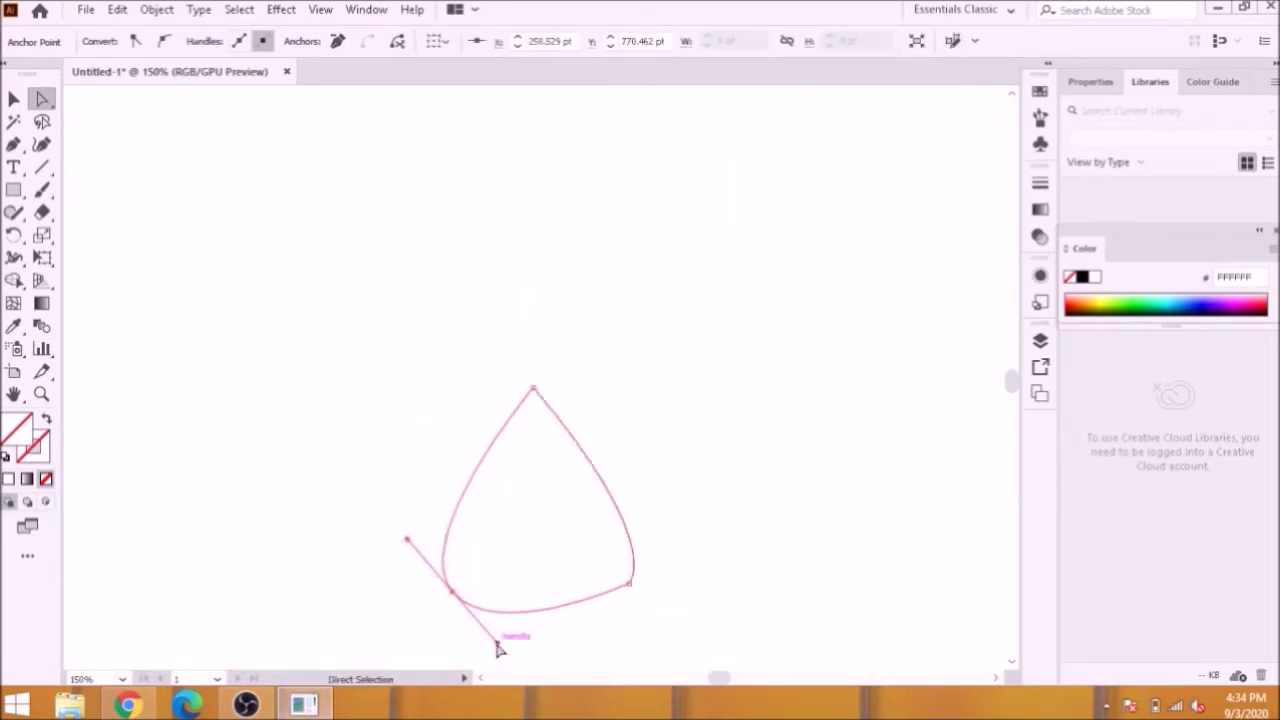
Step: Select the flame outline and both teardrops and give them a solid dark gold stroke, AA8100
{"action": "key", "text": "ctrl+0"}
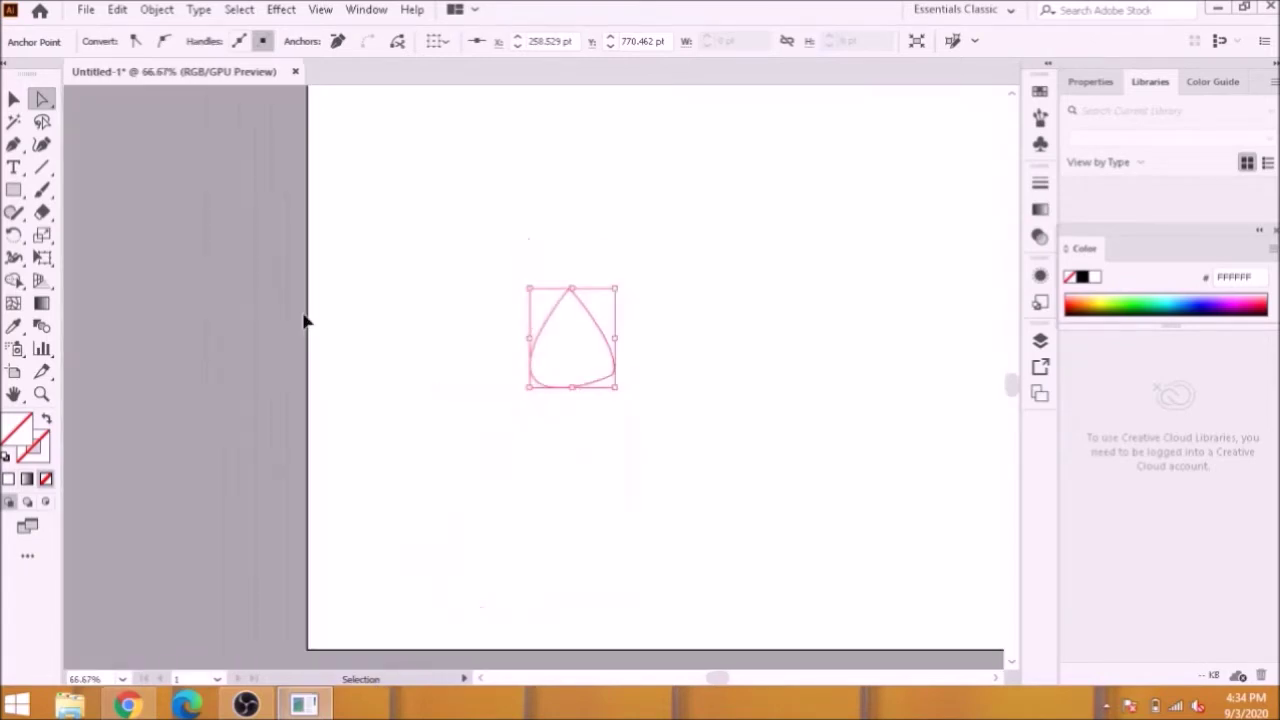
{"action": "left_click_drag", "start_coordinate": [738, 457], "coordinate": [335, 339]}
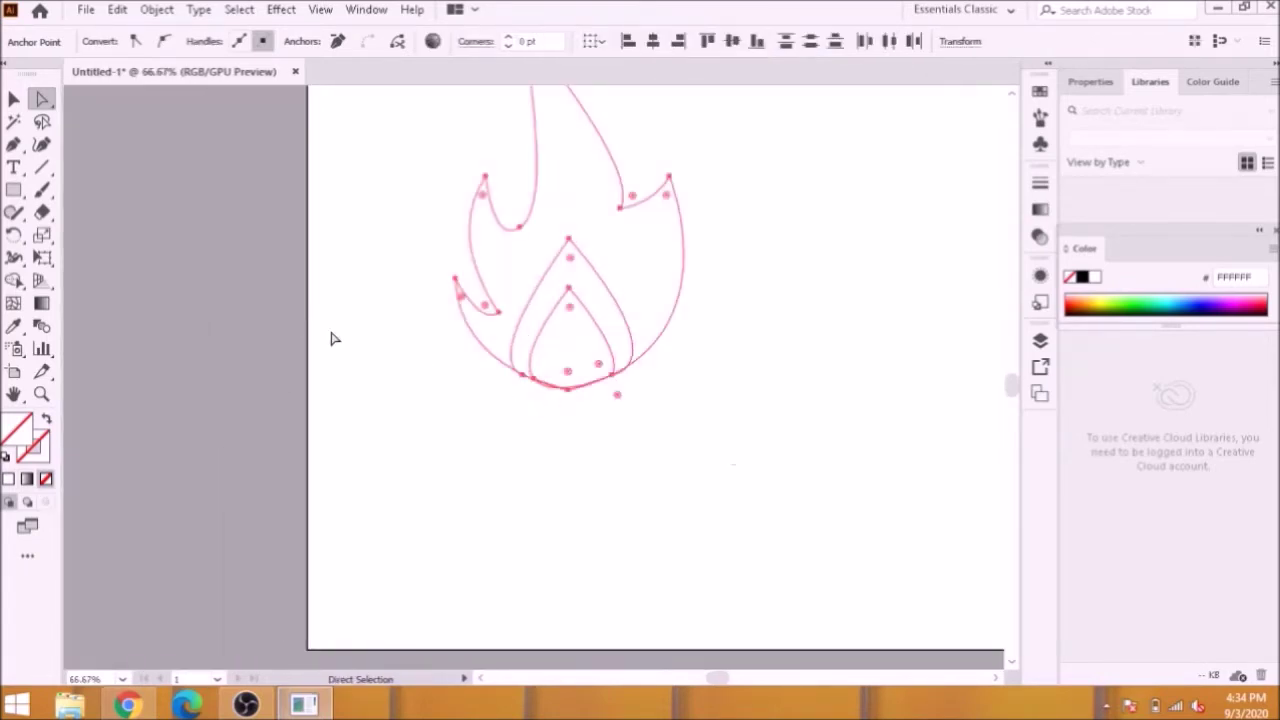
{"action": "left_click", "coordinate": [27, 480]}
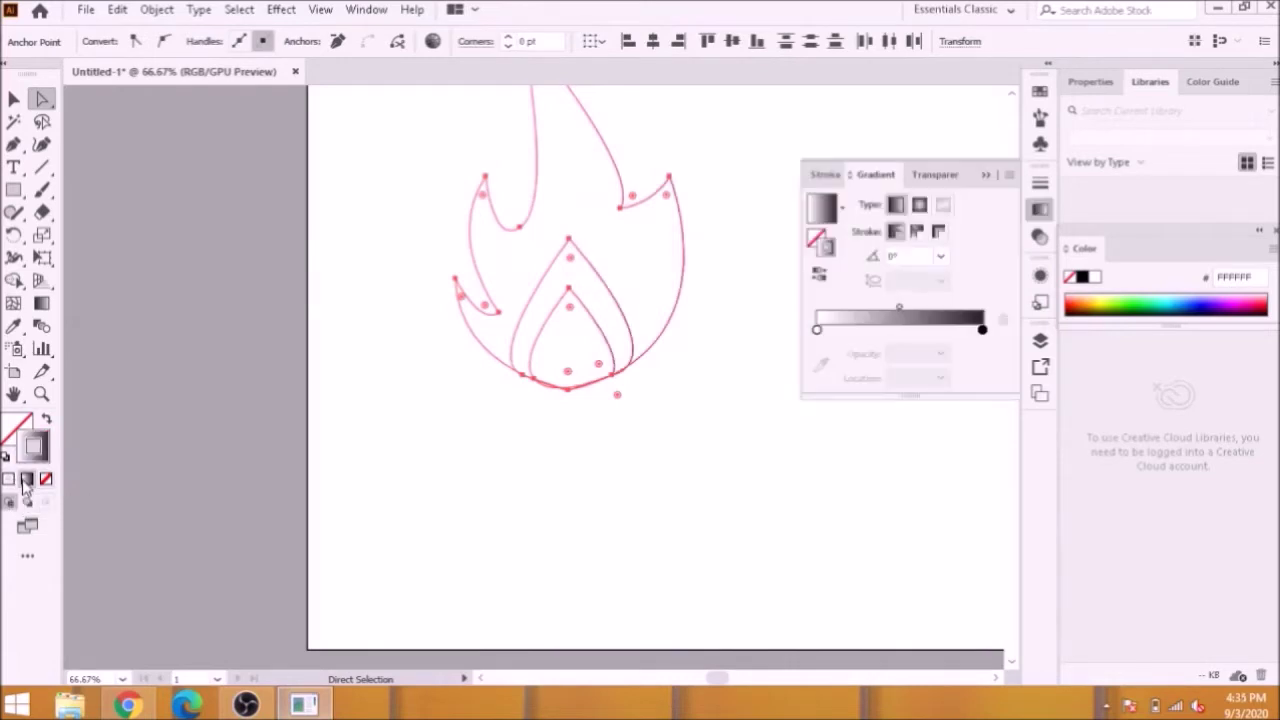
{"action": "left_click", "coordinate": [986, 174]}
{"action": "left_click", "coordinate": [1094, 304]}
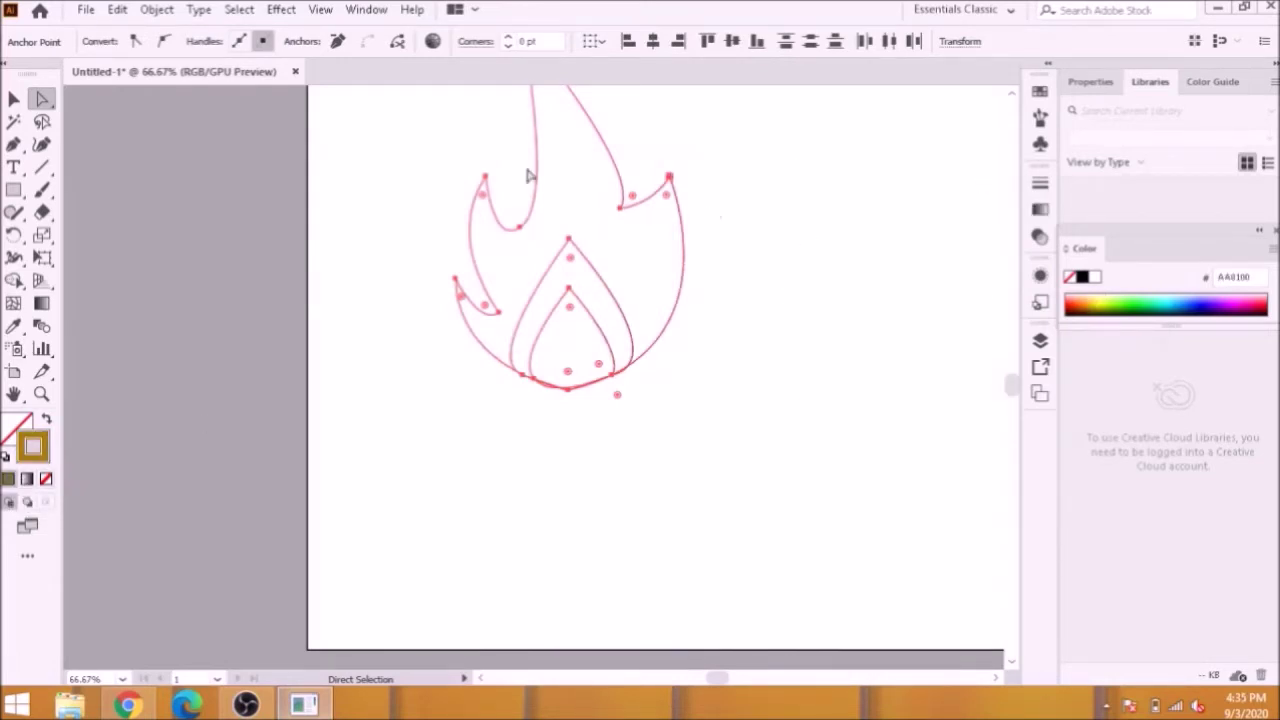
Step: Round the bottom corner of the larger teardrop to about 75.5 pt and that of the flame outline to about 123.7 pt
{"action": "left_click", "coordinate": [14, 144]}
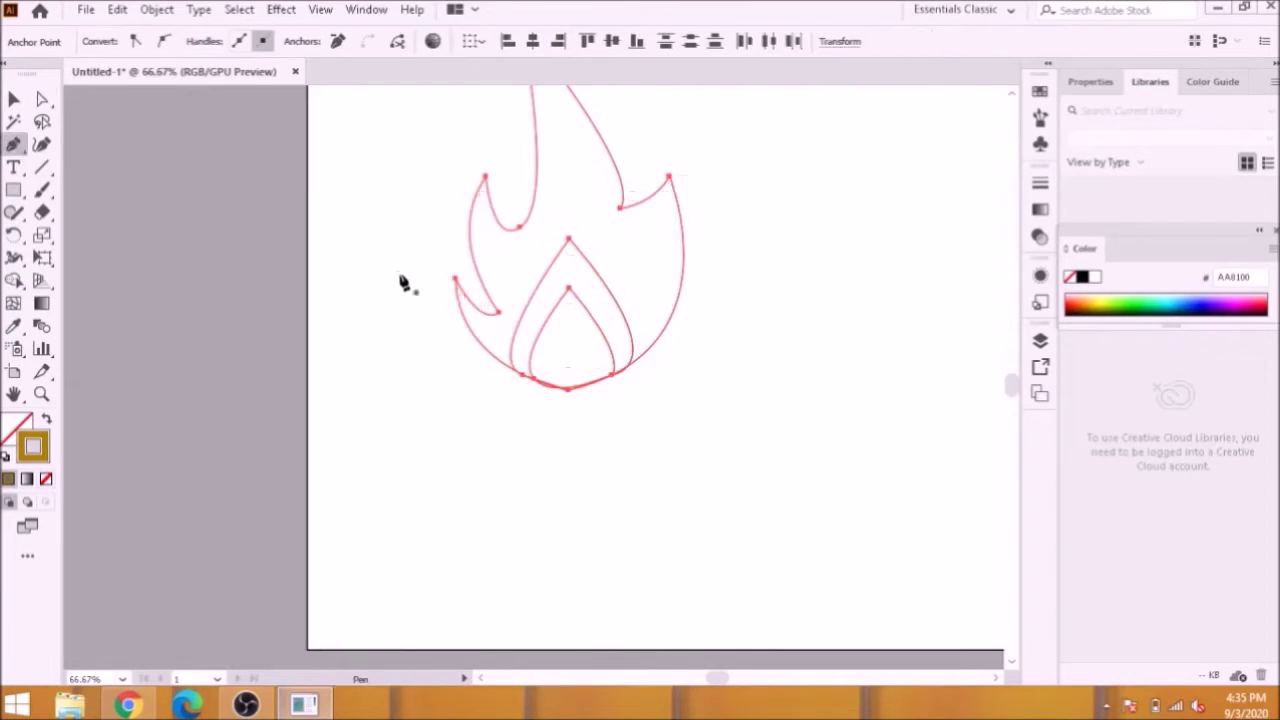
{"action": "key", "text": "ctrl+="}
{"action": "key", "text": "ctrl+="}
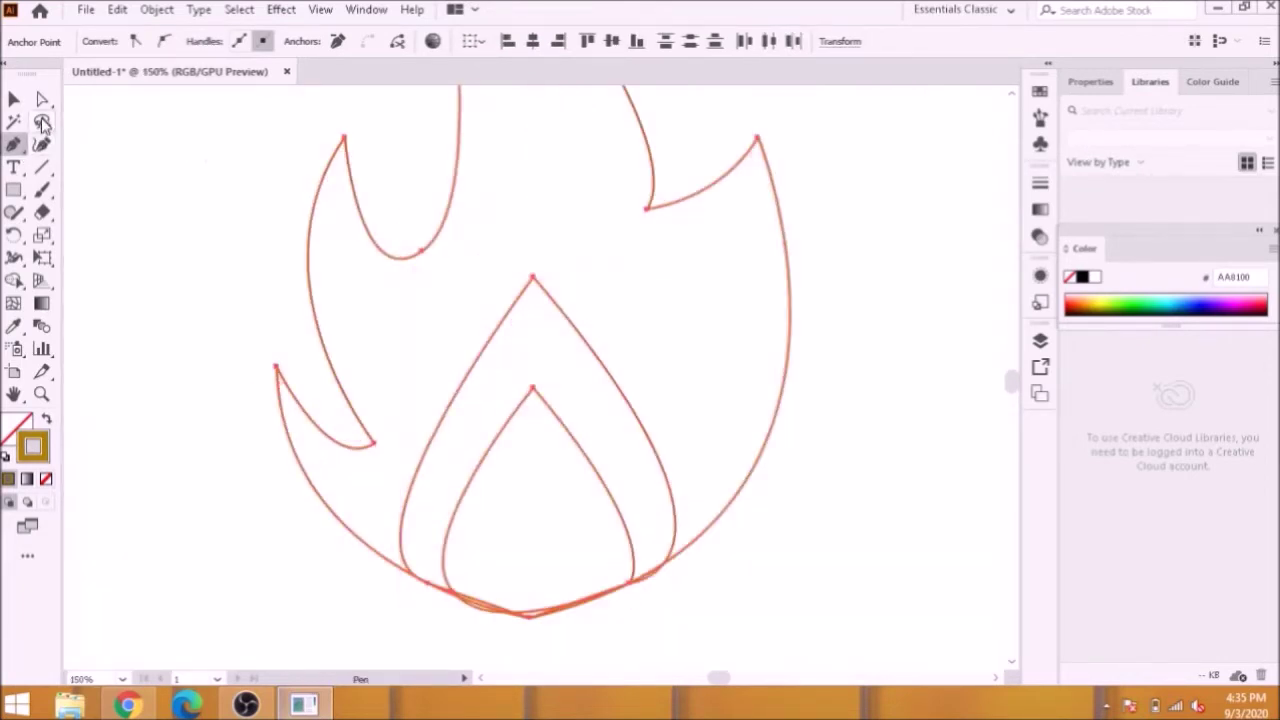
{"action": "left_click", "coordinate": [39, 106]}
{"action": "key", "text": "ctrl+="}
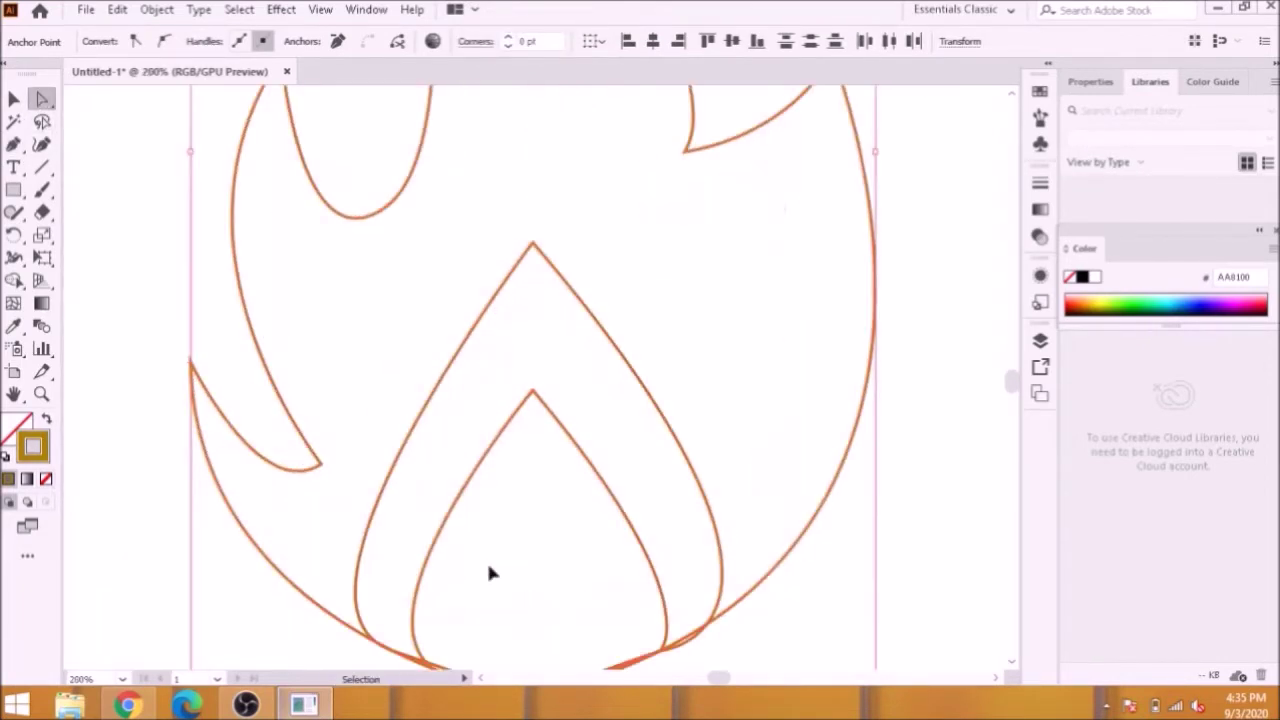
{"action": "scroll", "coordinate": [1010, 393], "scroll_direction": "down", "scroll_amount": 2}
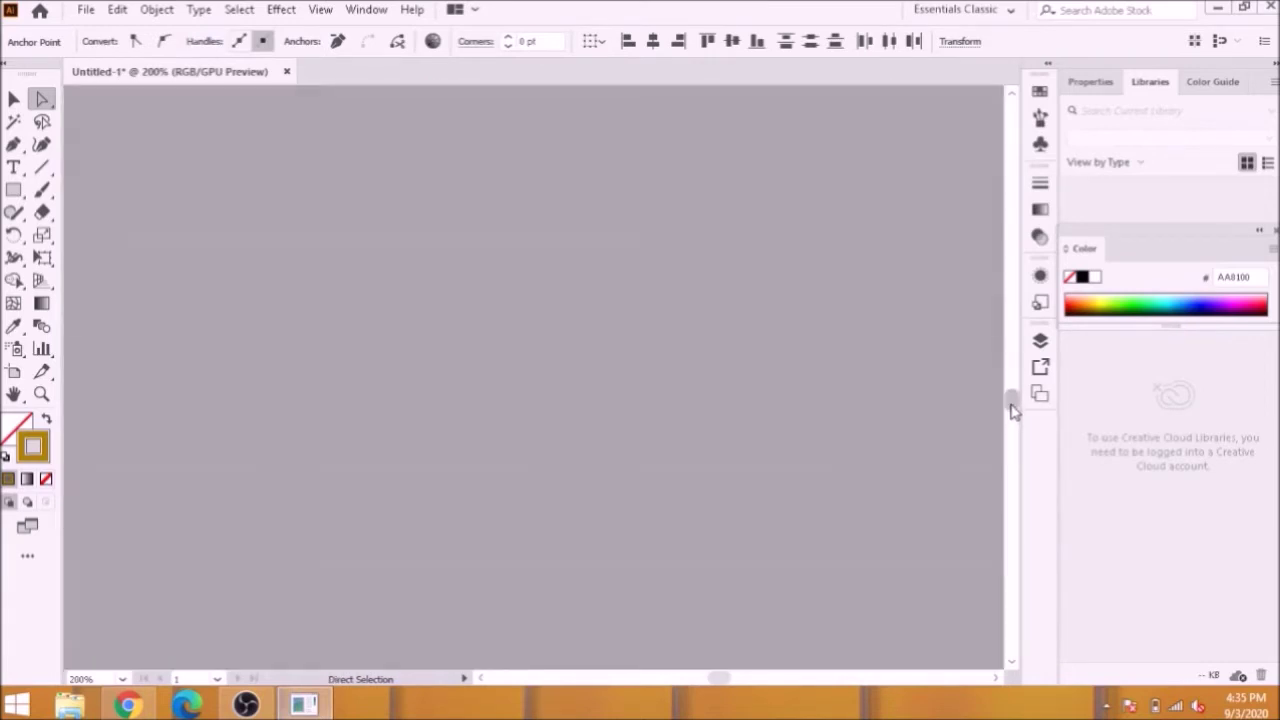
{"action": "left_click_drag", "start_coordinate": [518, 620], "coordinate": [526, 404]}
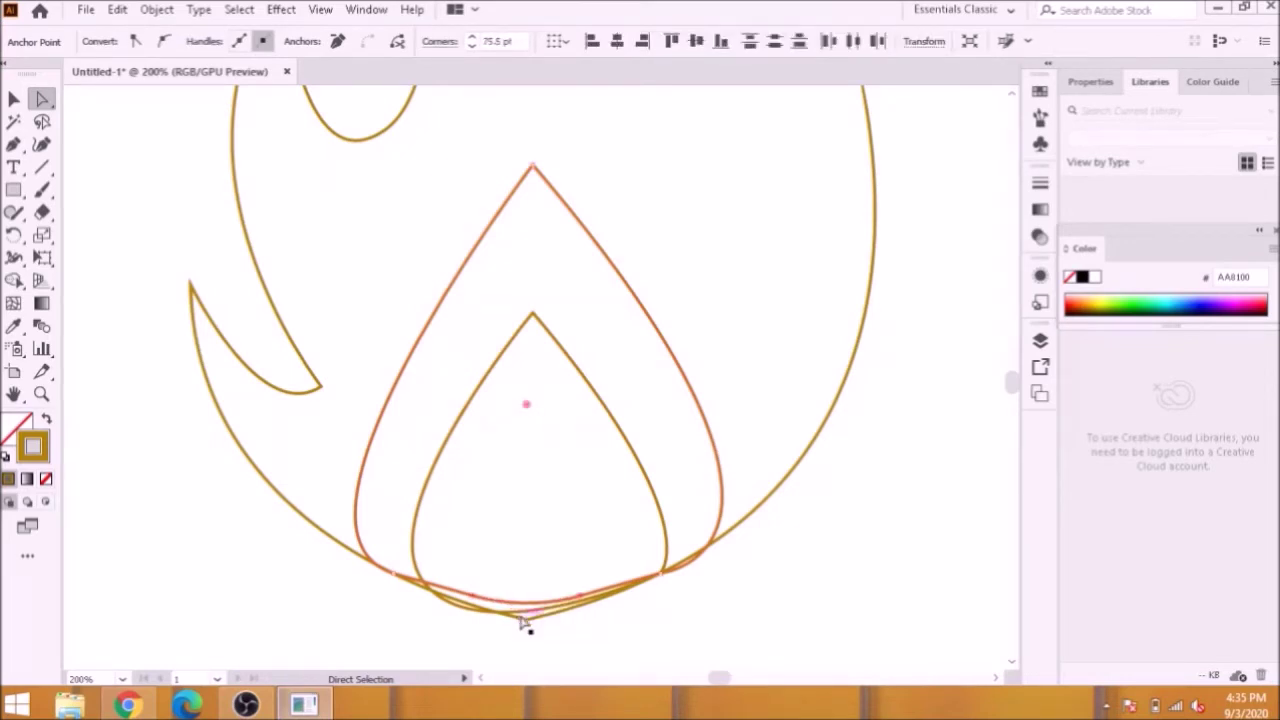
{"action": "left_click", "coordinate": [528, 610]}
{"action": "left_click_drag", "start_coordinate": [528, 607], "coordinate": [497, 283]}
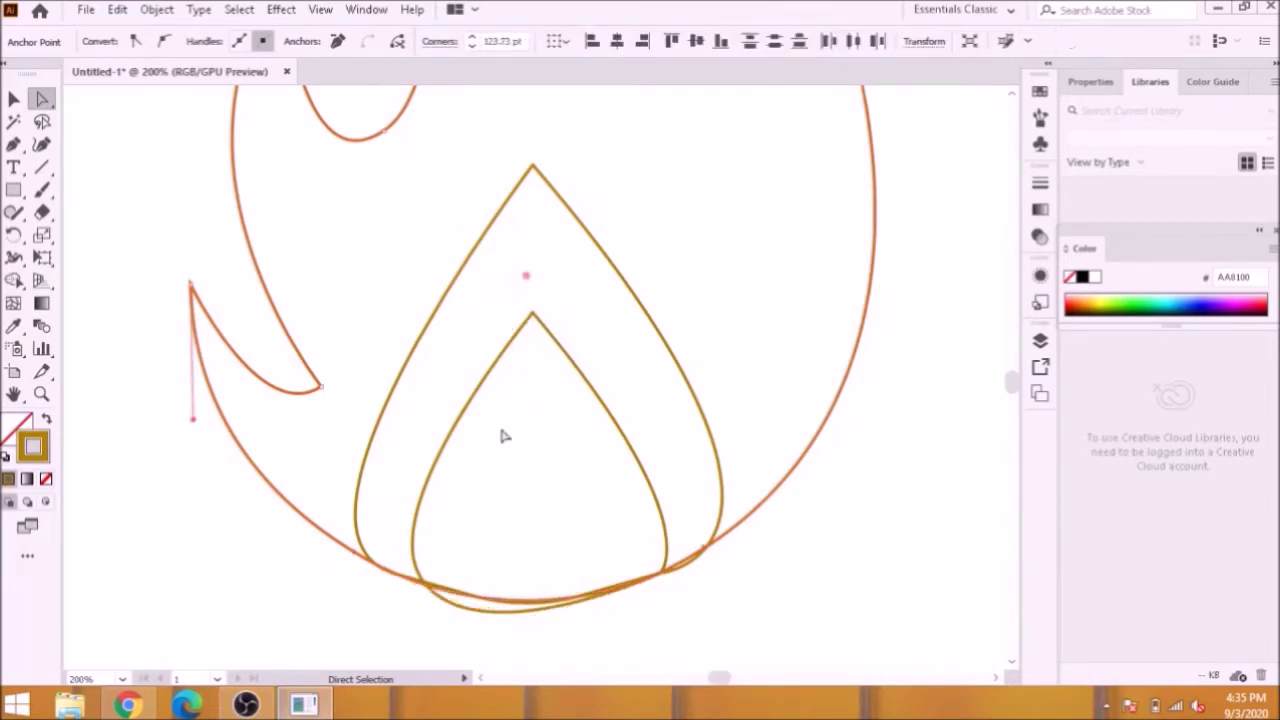
Step: Flatten the smaller teardrop's base curve with its lower-left direction handle so it follows the flame's rounded base
{"action": "left_click", "coordinate": [487, 612]}
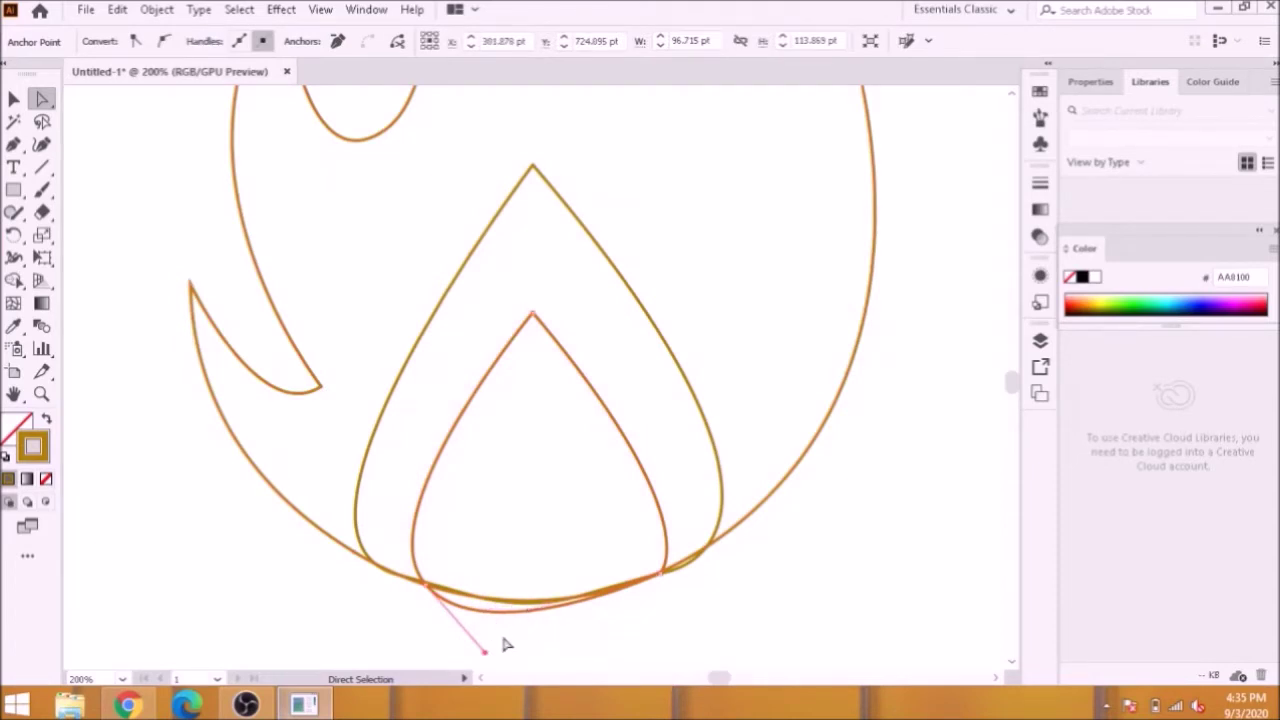
{"action": "left_click_drag", "start_coordinate": [483, 650], "coordinate": [537, 634]}
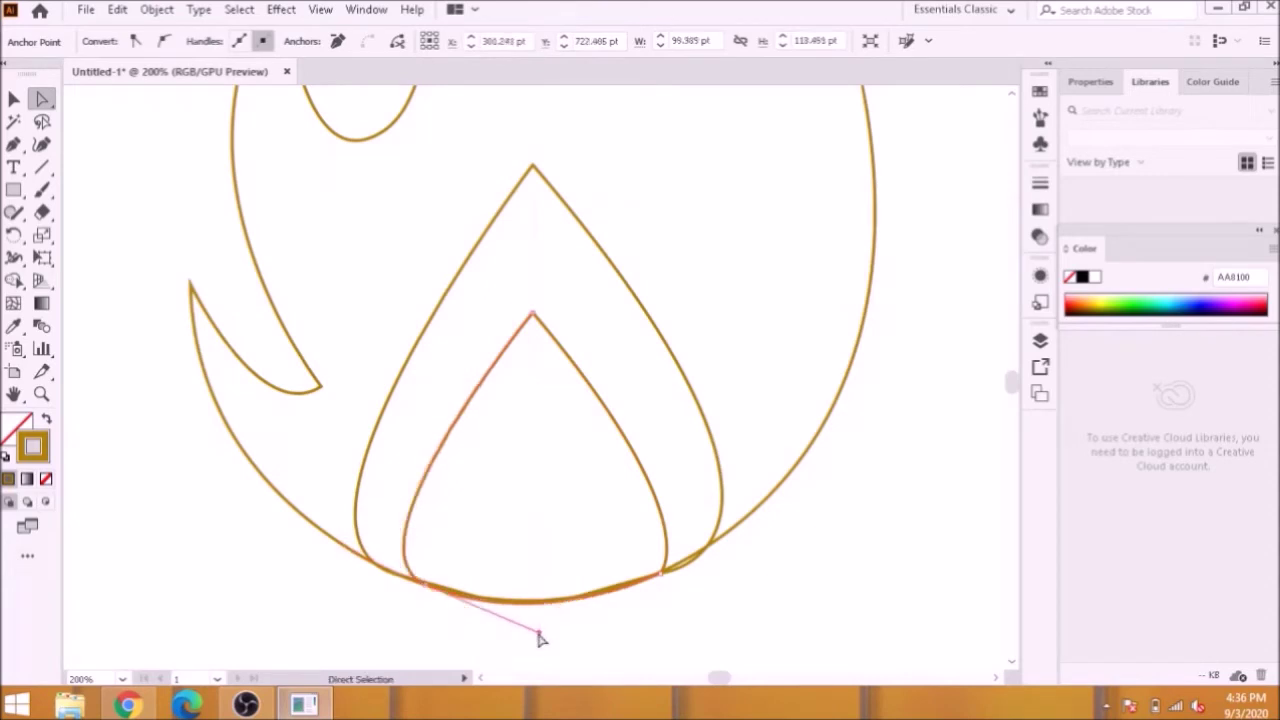
{"action": "left_click", "coordinate": [752, 574]}
Step: Adjust the direction handle at the larger teardrop's tip so its lower-right curve follows the flame's edge
{"action": "key", "text": "ctrl+minus"}
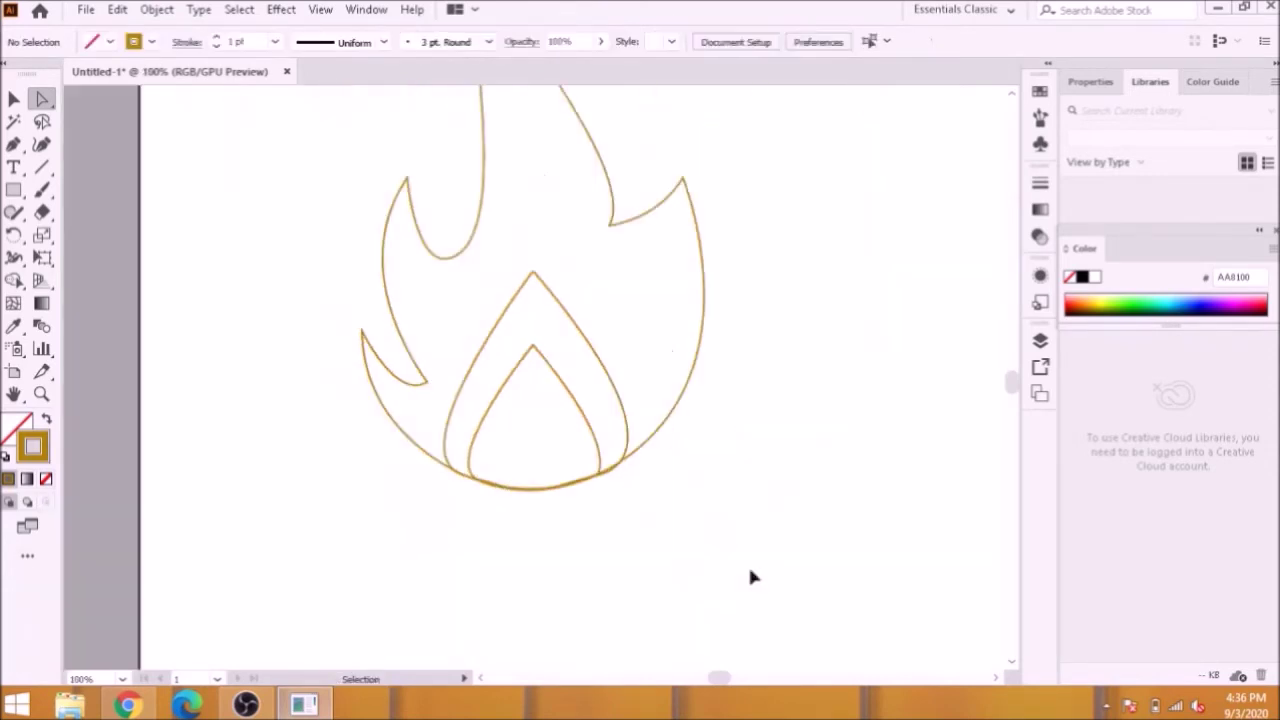
{"action": "key", "text": "ctrl+plus"}
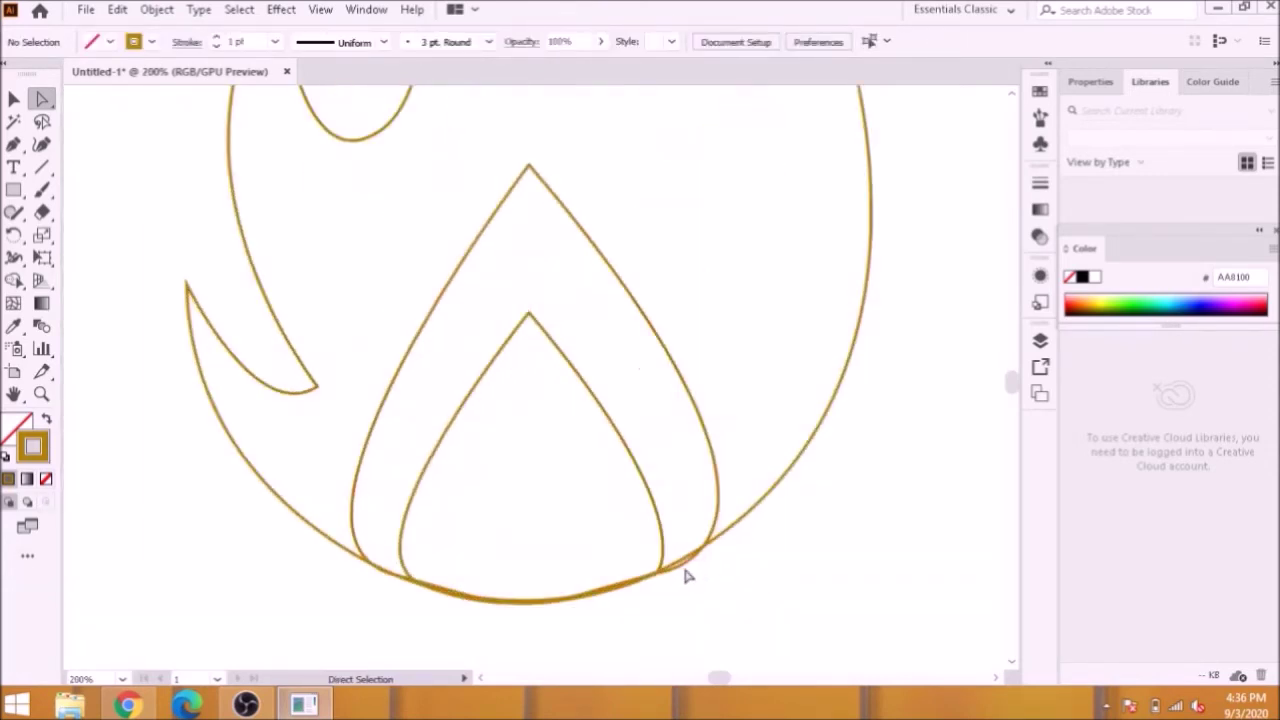
{"action": "left_click", "coordinate": [684, 570]}
{"action": "left_click_drag", "start_coordinate": [860, 551], "coordinate": [859, 521]}
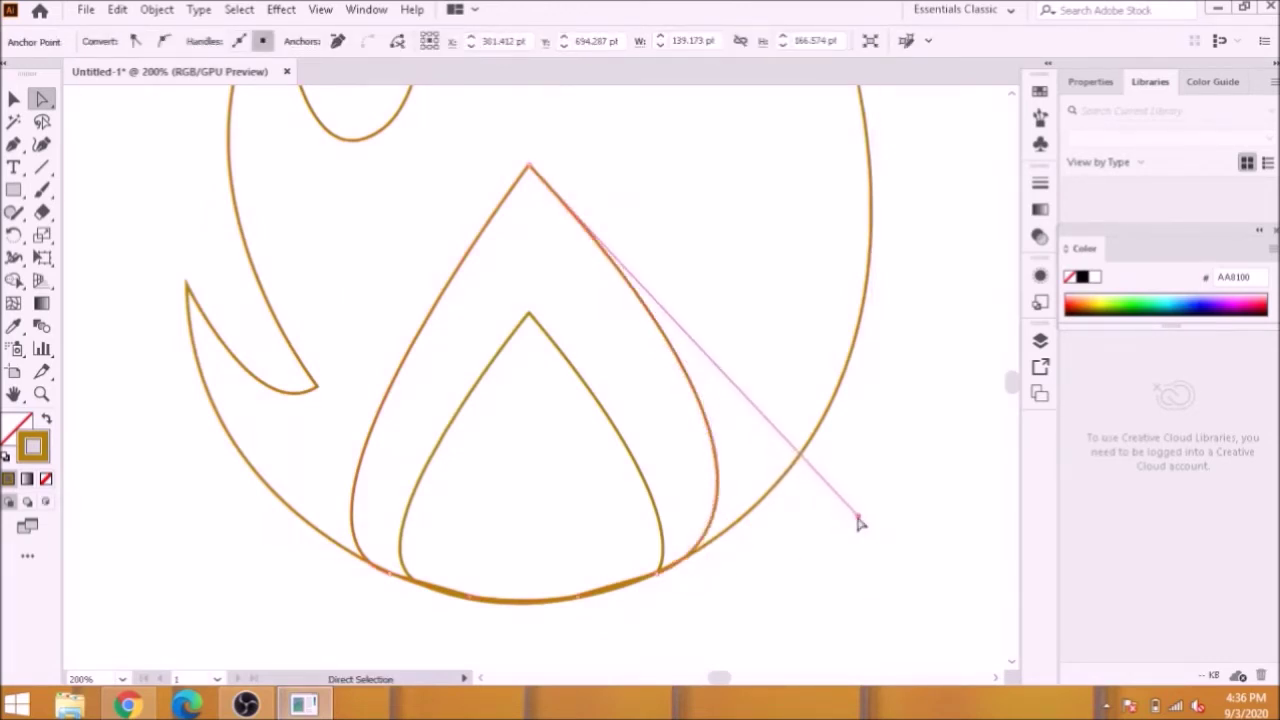
{"action": "left_click", "coordinate": [754, 594]}
Step: Select the flame outline and both teardrops and fill them with red, FF0000
{"action": "key", "text": "ctrl+minus"}
{"action": "key", "text": "ctrl+minus"}
{"action": "key", "text": "ctrl+minus"}
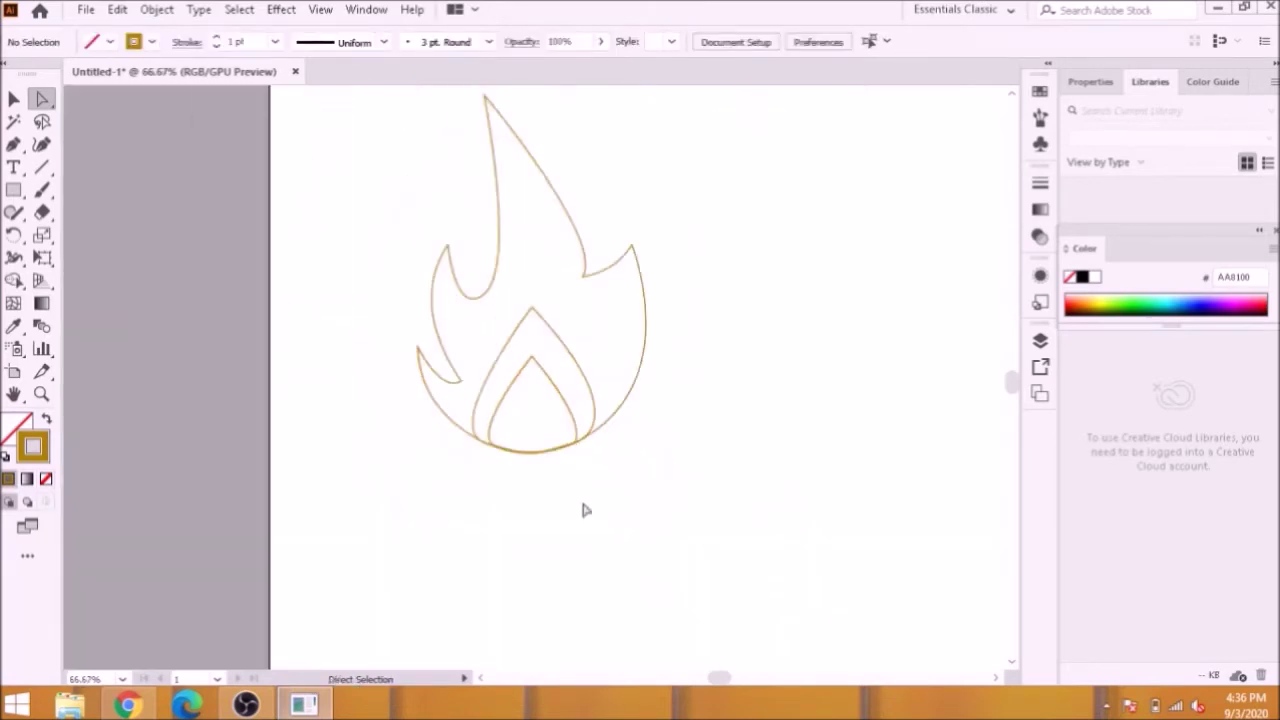
{"action": "left_click", "coordinate": [46, 480]}
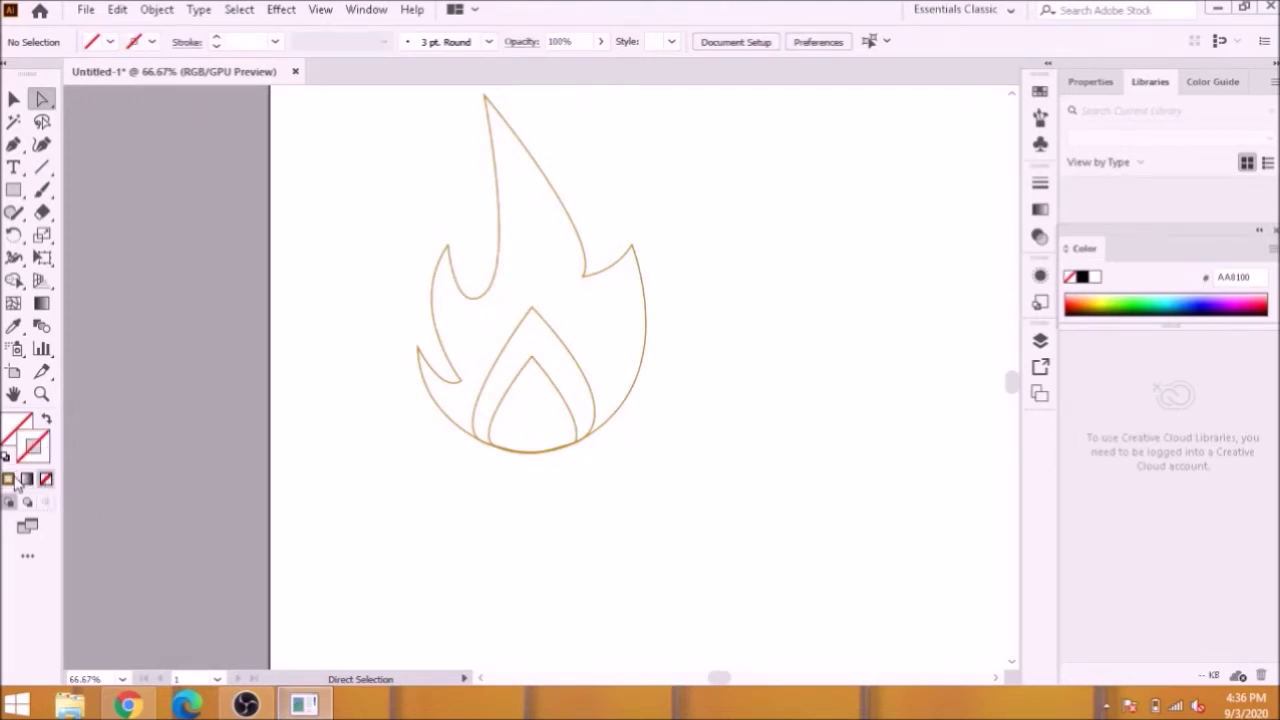
{"action": "left_click", "coordinate": [12, 481]}
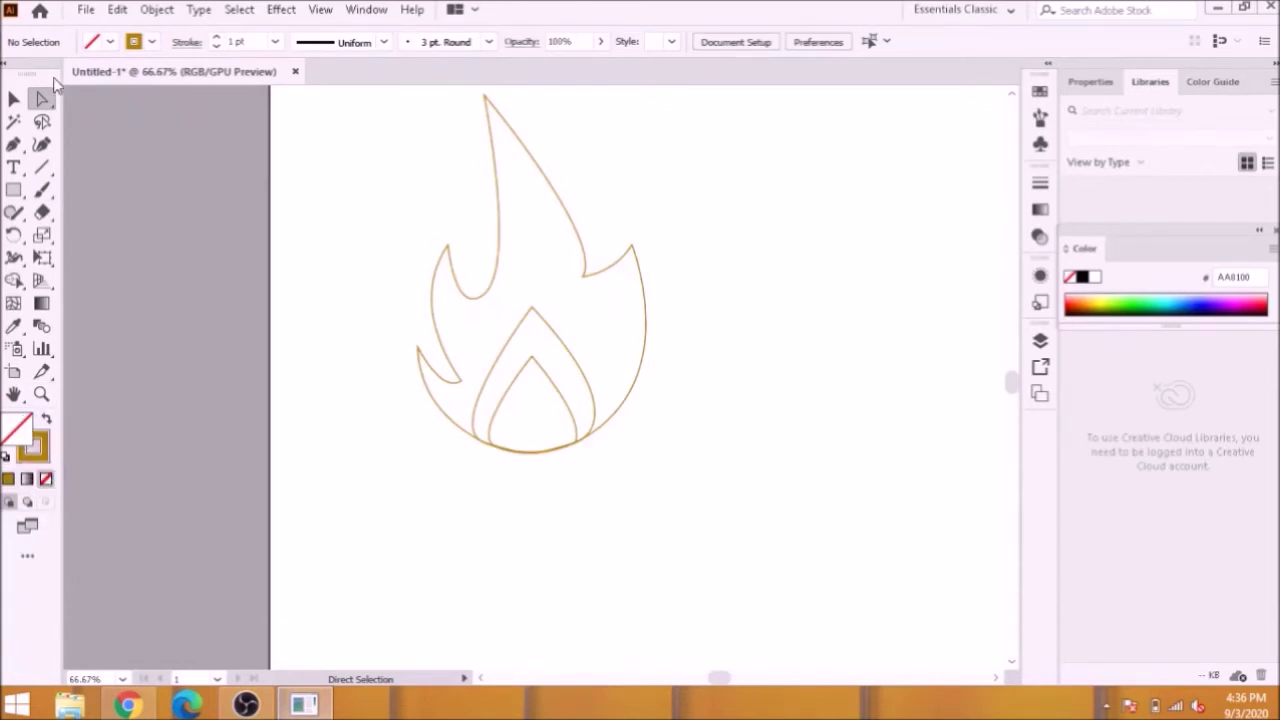
{"action": "left_click_drag", "start_coordinate": [396, 121], "coordinate": [720, 472]}
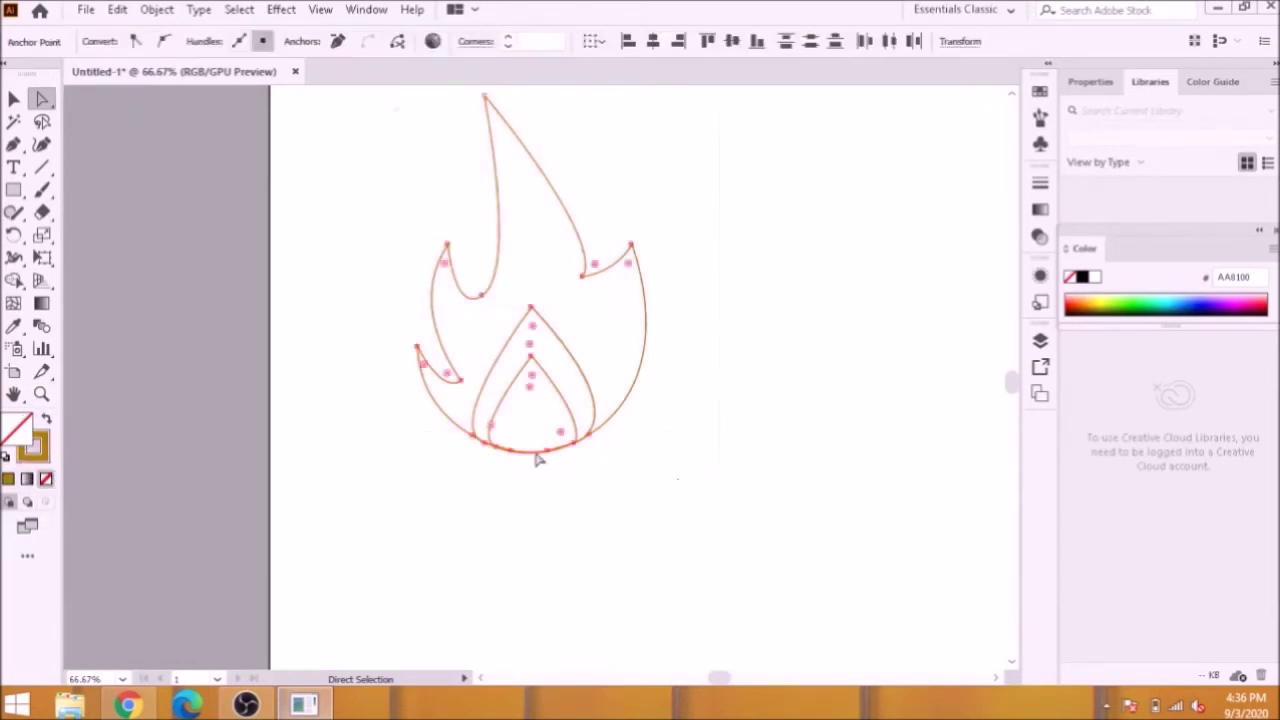
{"action": "left_click", "coordinate": [9, 480]}
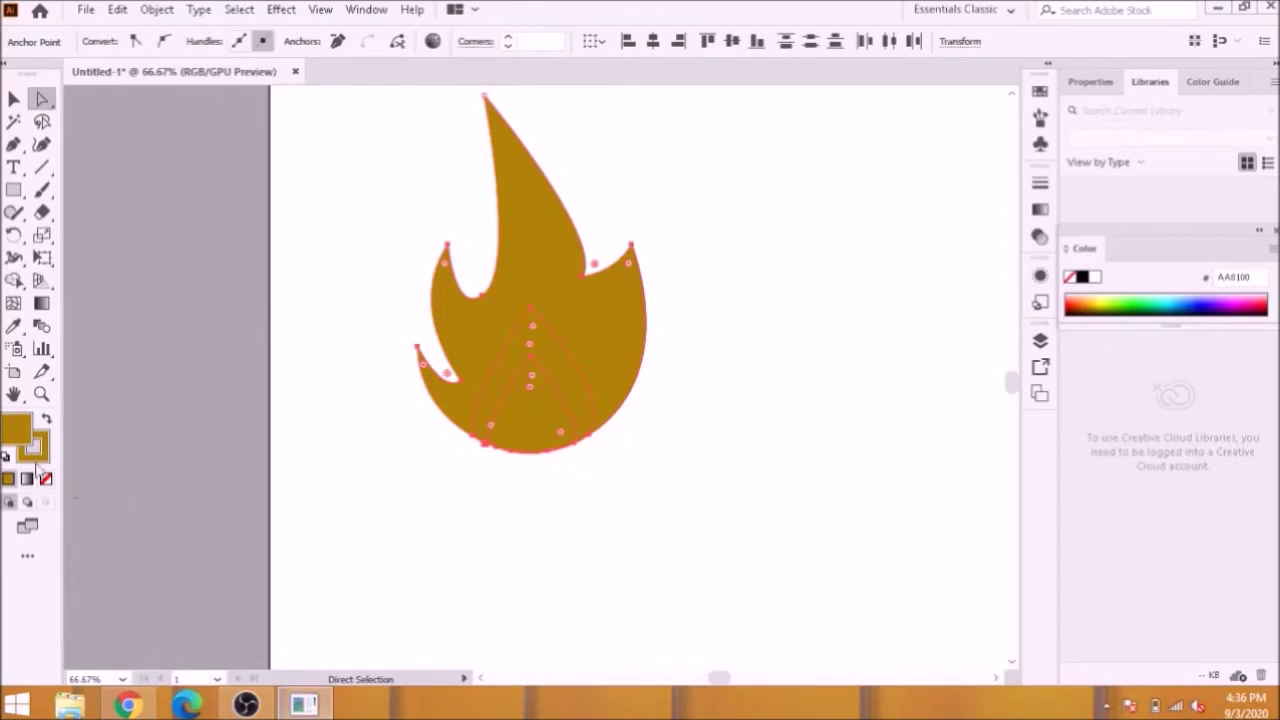
{"action": "double_click", "coordinate": [19, 437]}
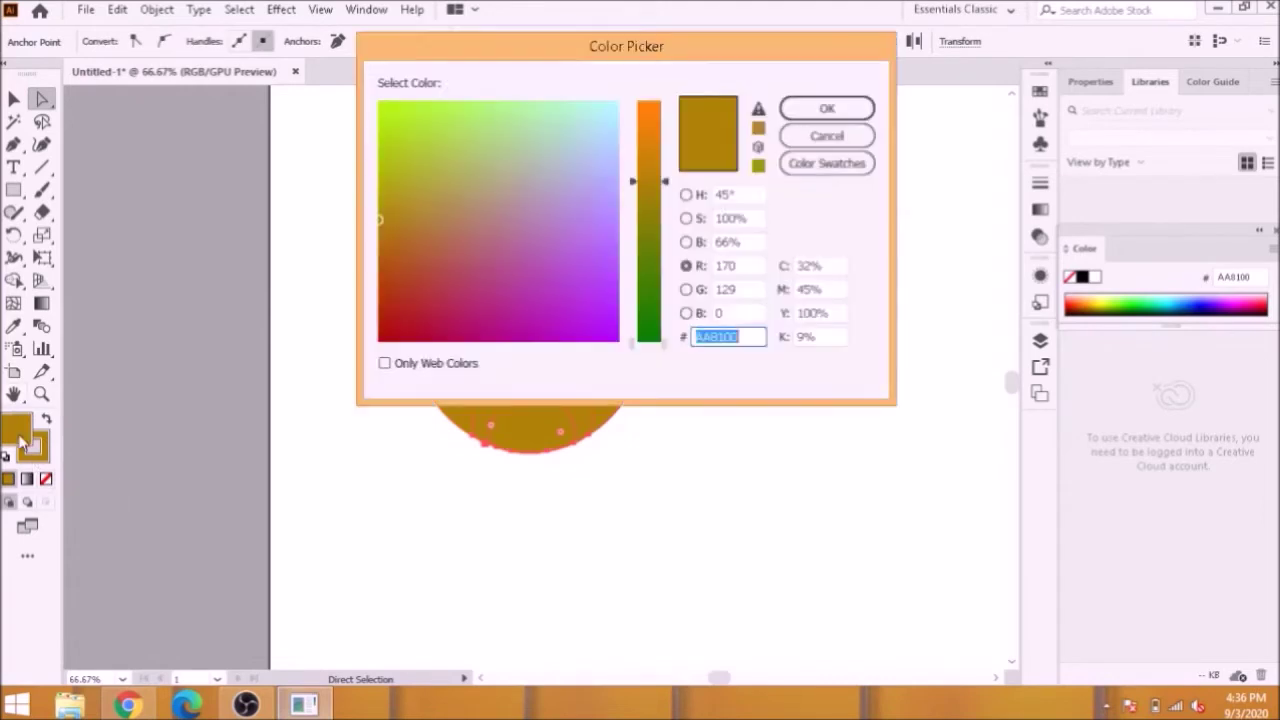
{"action": "double_click", "coordinate": [712, 338]}
{"action": "right_click", "coordinate": [712, 338]}
{"action": "left_click", "coordinate": [745, 421]}
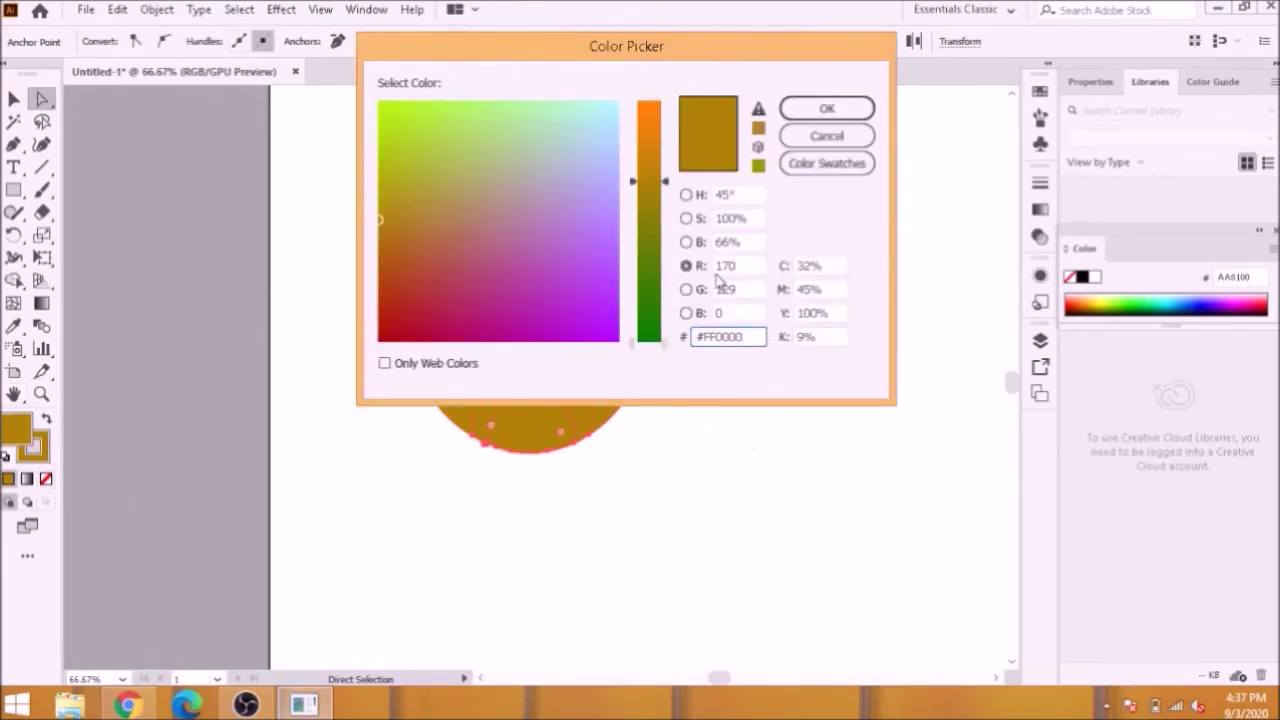
{"action": "left_click", "coordinate": [800, 110]}
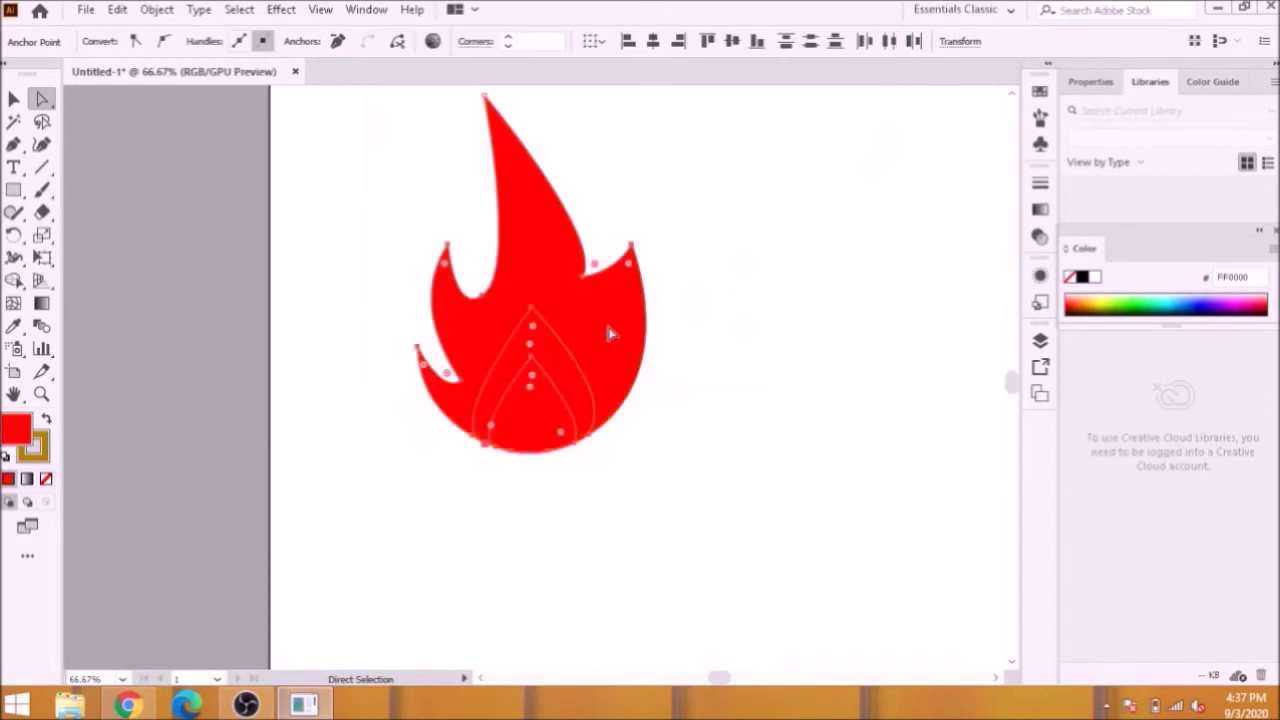
Step: Fill the larger teardrop with white, FFFFFF, and deselect it
{"action": "left_click", "coordinate": [500, 309]}
{"action": "left_click", "coordinate": [514, 344]}
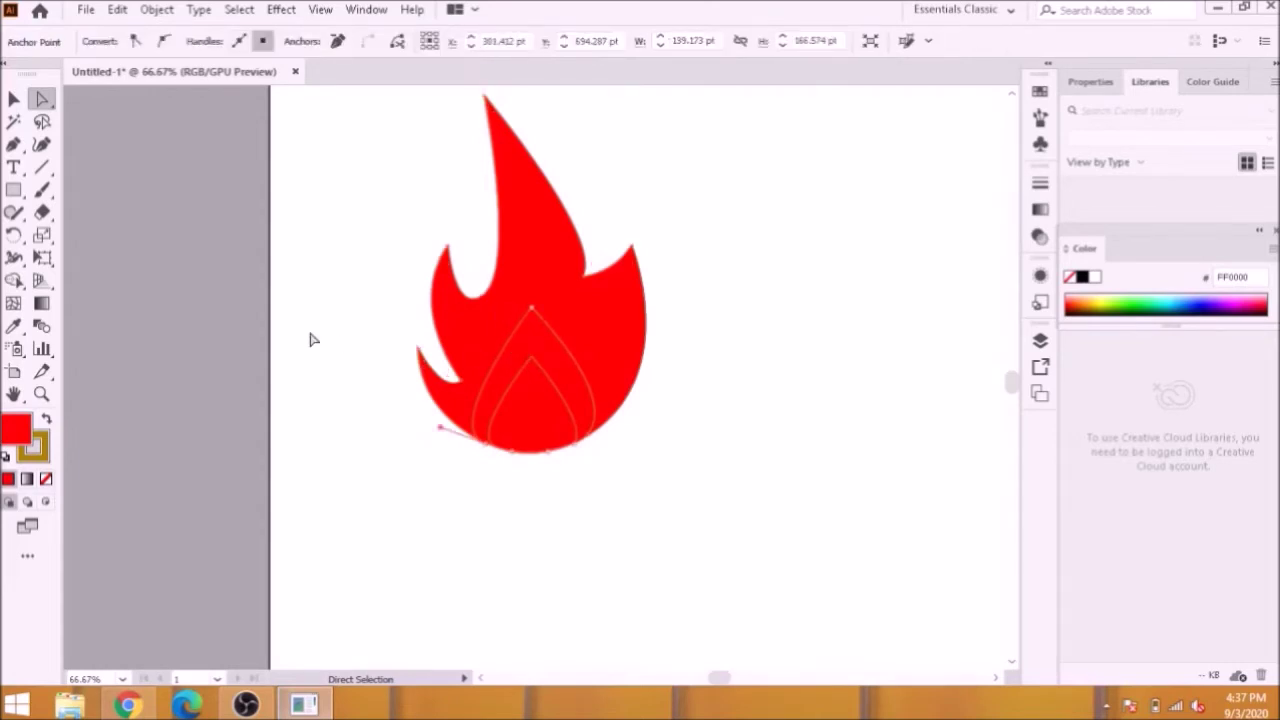
{"action": "double_click", "coordinate": [17, 432]}
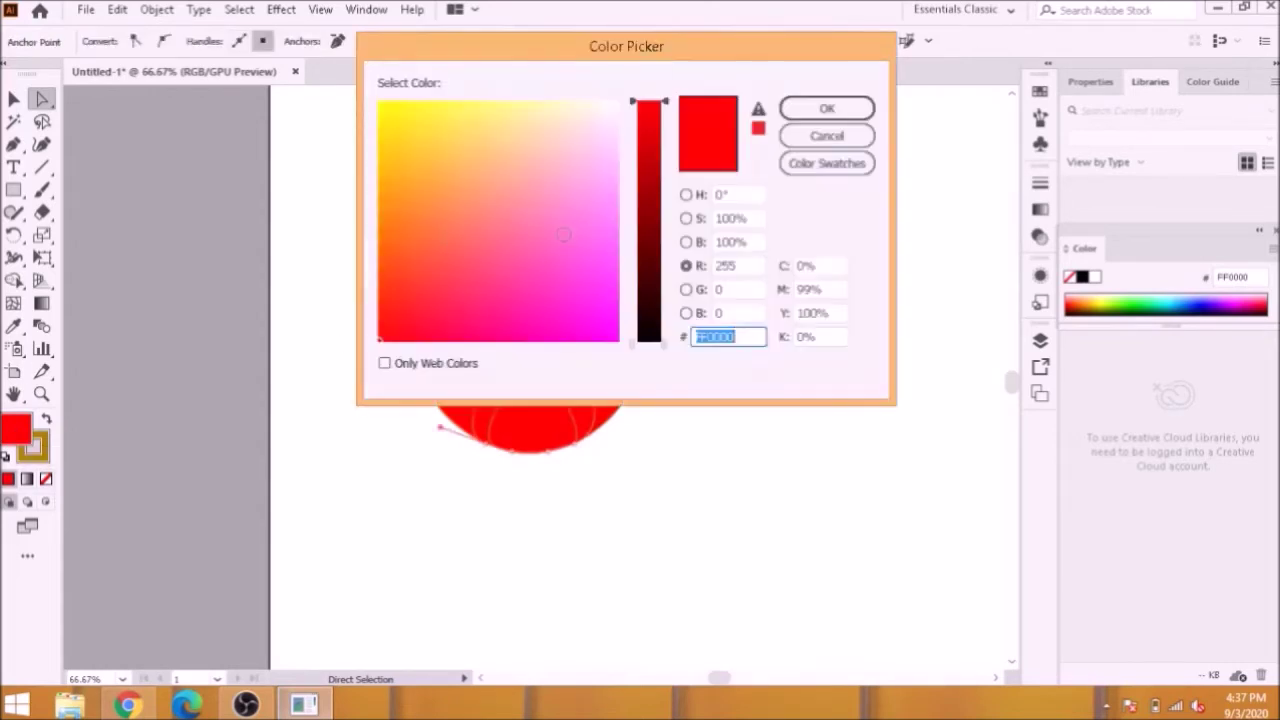
{"action": "type", "text": "FFFFFF"}
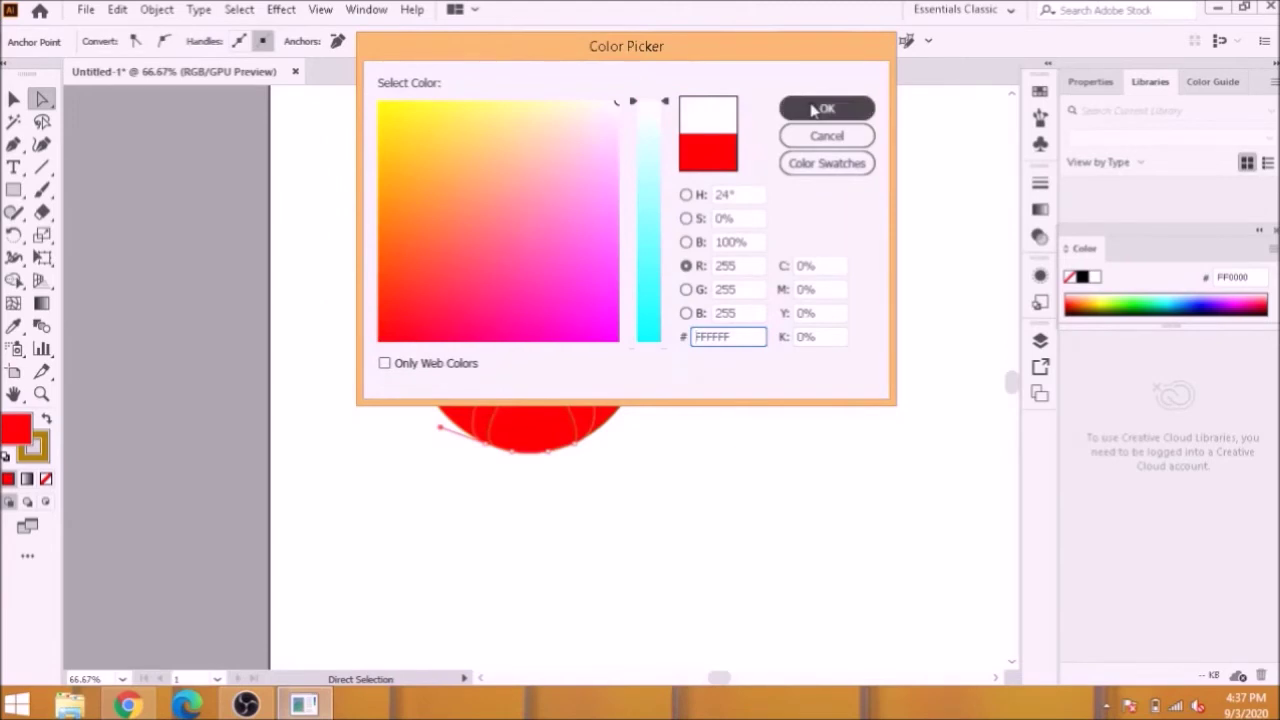
{"action": "left_click", "coordinate": [820, 108]}
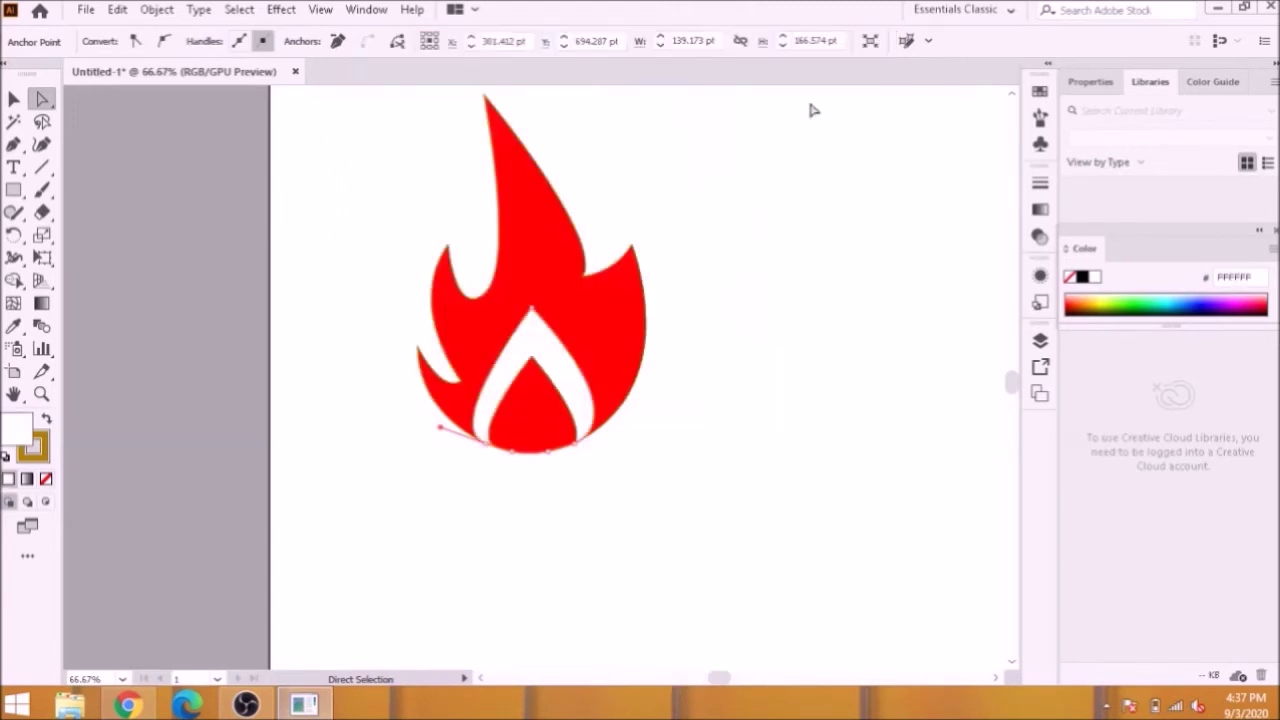
{"action": "left_click", "coordinate": [553, 487]}
Step: Start a second flame outline beside the red flame with the Pen tool, curving from the base up through its two lower-left tongues
{"action": "key", "text": "ctrl+minus"}
{"action": "key", "text": "ctrl+minus"}
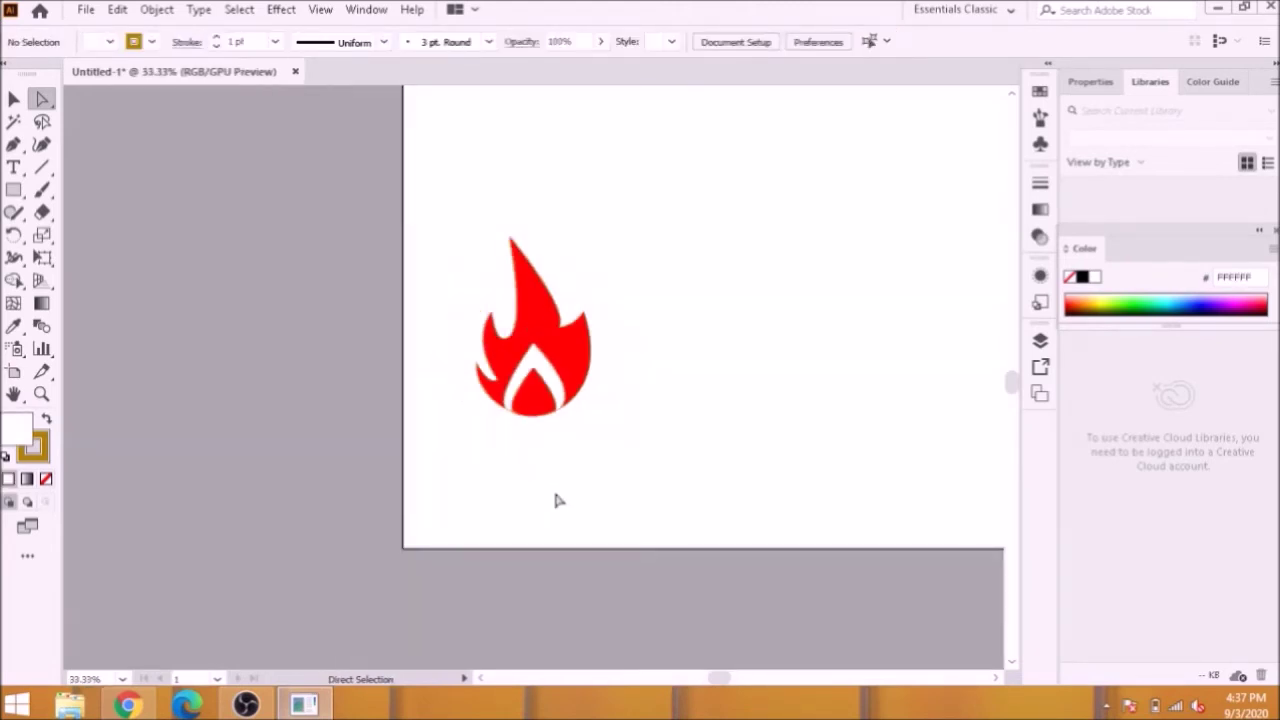
{"action": "scroll", "coordinate": [1011, 380], "scroll_direction": "up", "scroll_amount": 2}
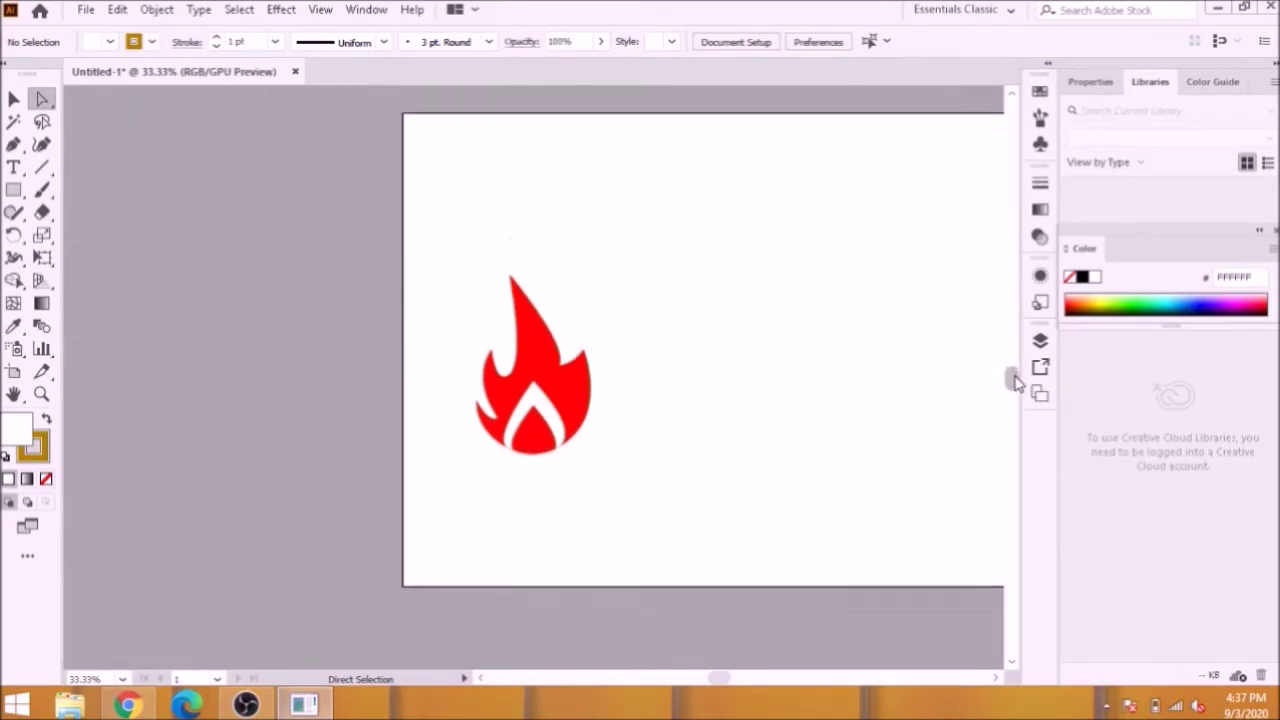
{"action": "left_click_drag", "start_coordinate": [728, 678], "coordinate": [743, 678]}
{"action": "left_click", "coordinate": [20, 146]}
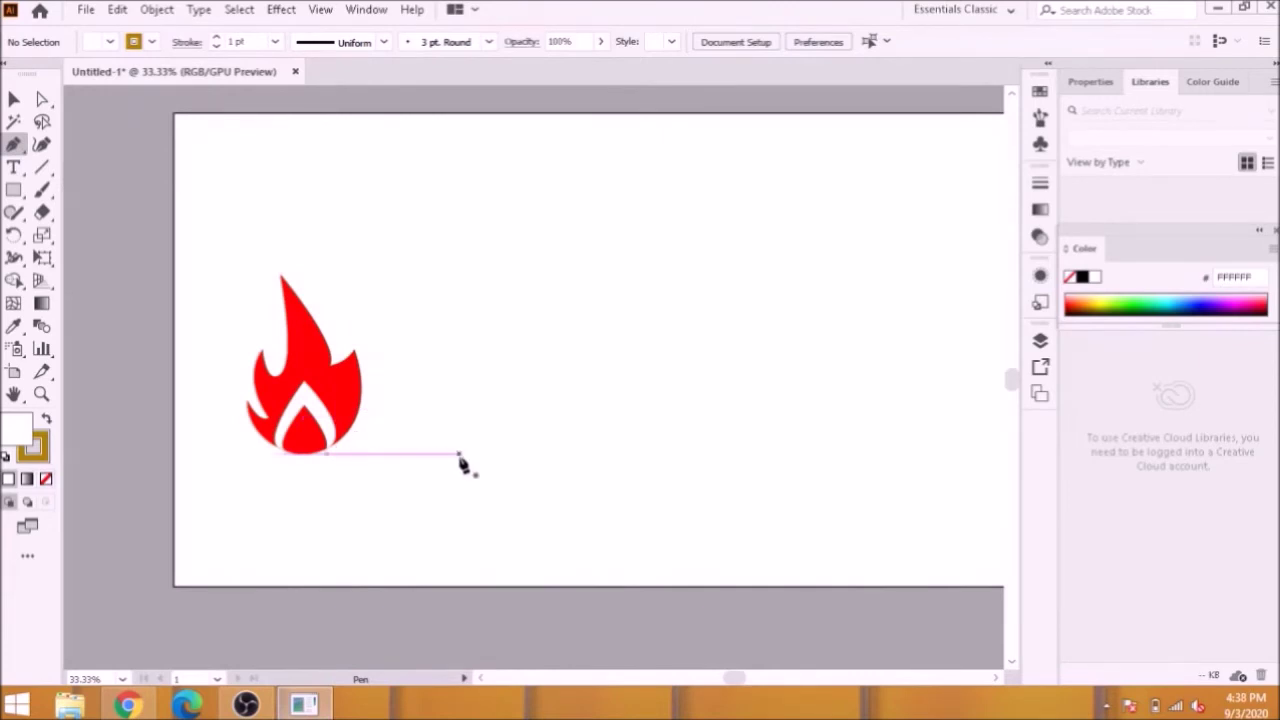
{"action": "left_click_drag", "start_coordinate": [483, 455], "coordinate": [457, 377]}
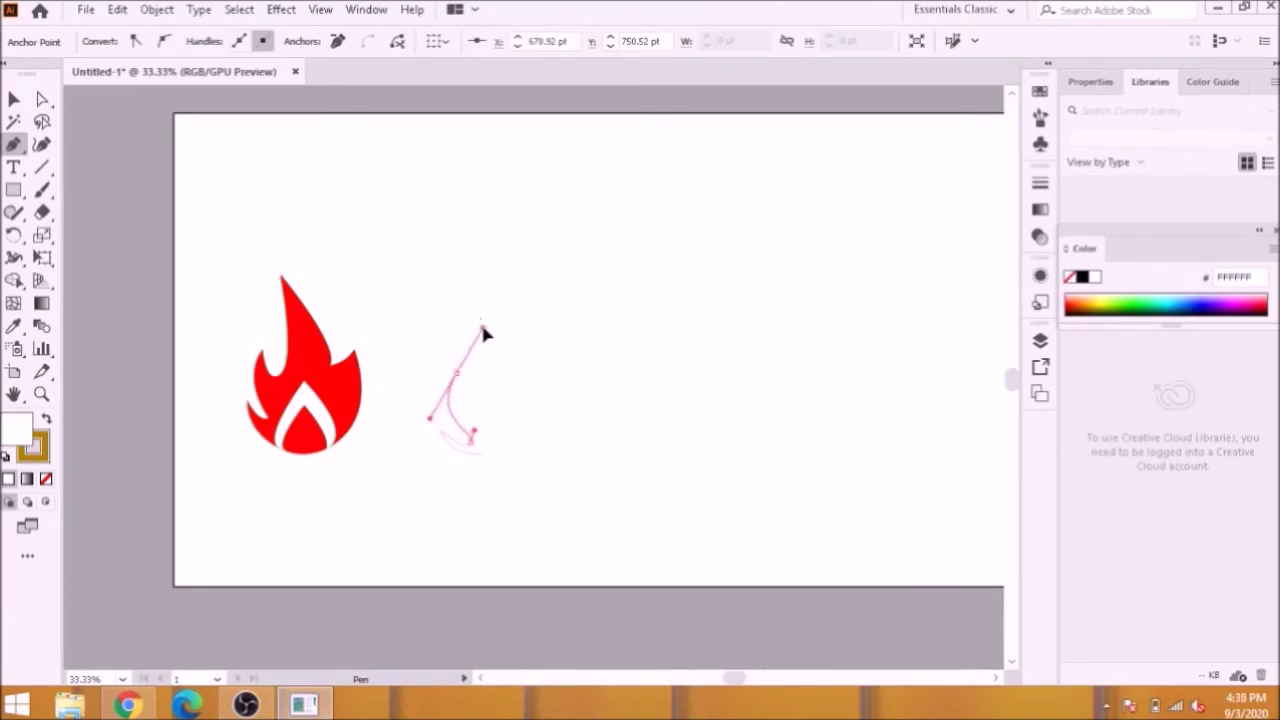
{"action": "left_click_drag", "start_coordinate": [457, 371], "coordinate": [467, 413]}
{"action": "left_click_drag", "start_coordinate": [483, 394], "coordinate": [485, 350]}
{"action": "left_click", "coordinate": [467, 405]}
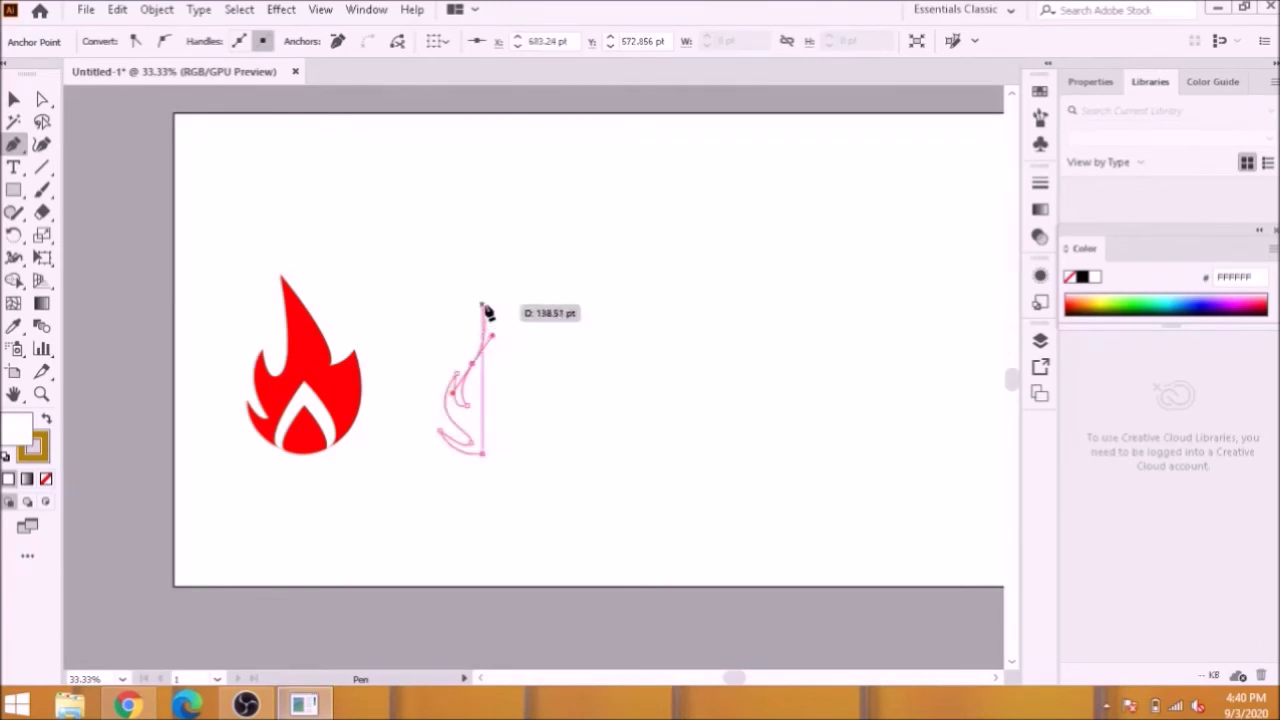
Step: Continue the outline over the upper-left tongue and the tall tip and down the right side through four small pointed tongues
{"action": "left_click_drag", "start_coordinate": [487, 312], "coordinate": [513, 309]}
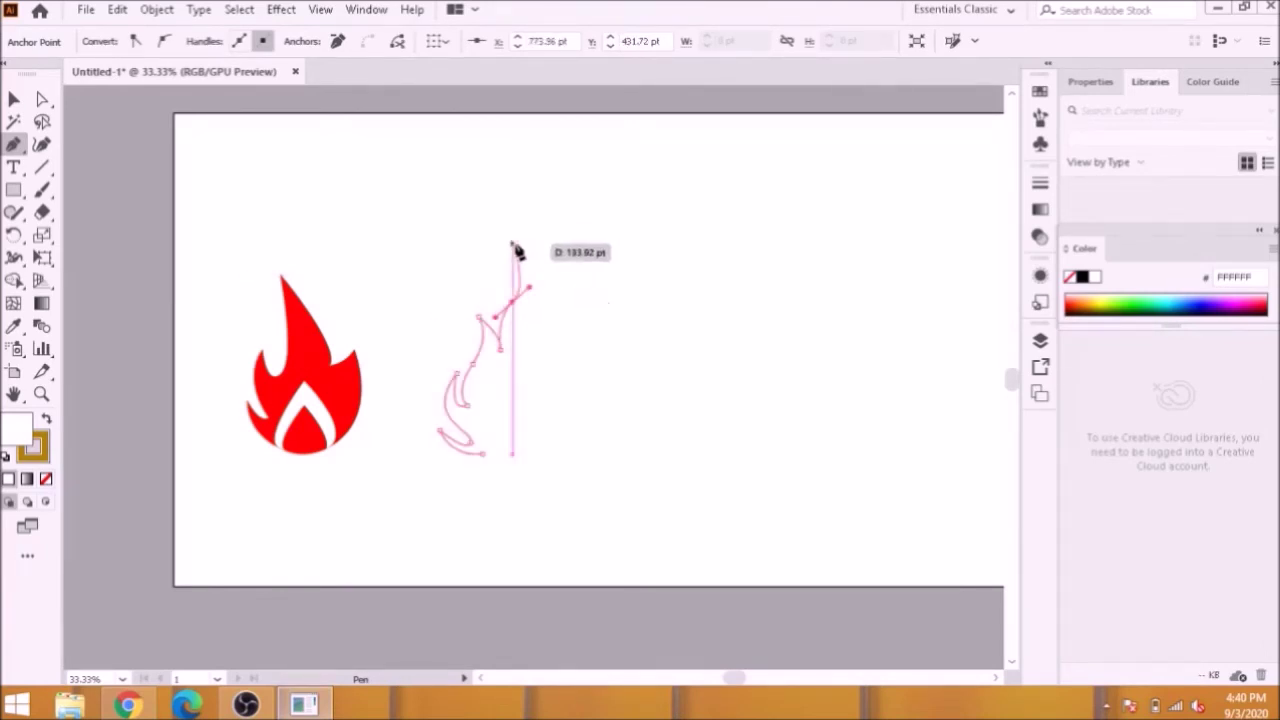
{"action": "left_click_drag", "start_coordinate": [517, 251], "coordinate": [560, 343]}
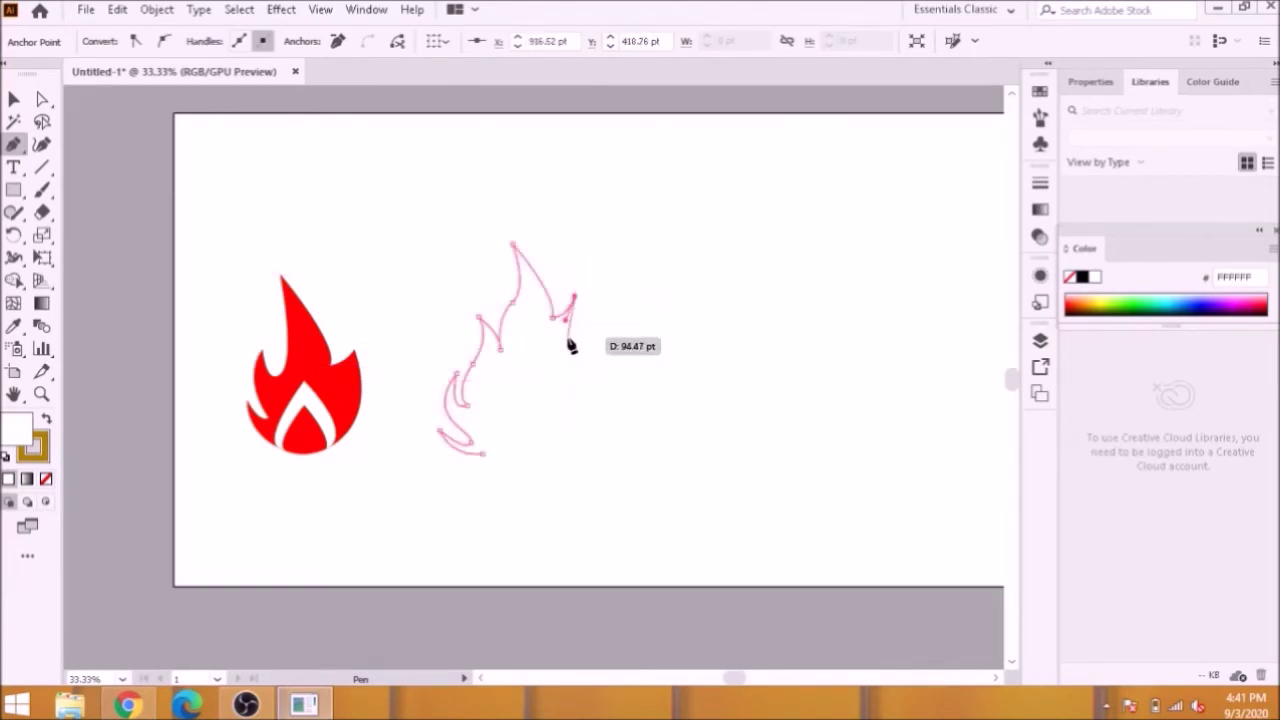
{"action": "mouse_move", "coordinate": [571, 343]}
{"action": "left_mouse_down"}
{"action": "mouse_move", "coordinate": [572, 356]}
{"action": "mouse_move", "coordinate": [591, 351]}
{"action": "mouse_move", "coordinate": [586, 337]}
{"action": "left_mouse_up"}
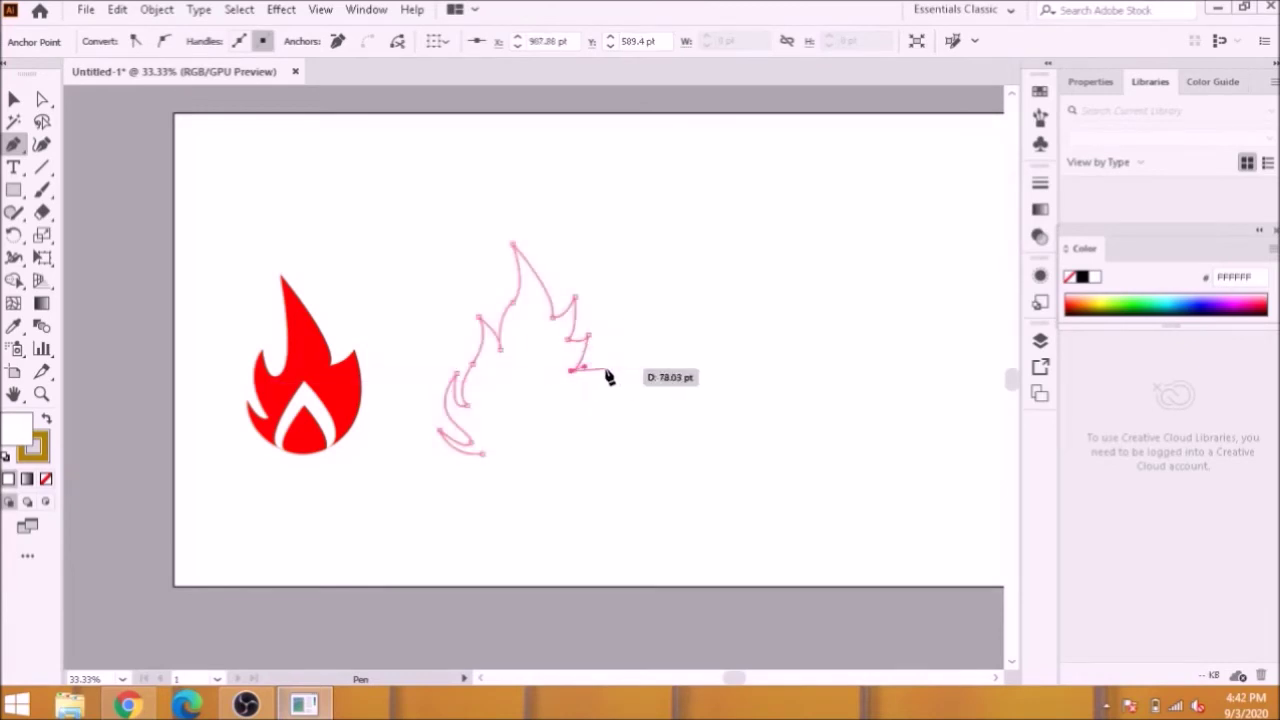
{"action": "left_click_drag", "start_coordinate": [607, 360], "coordinate": [606, 366]}
{"action": "left_click_drag", "start_coordinate": [577, 410], "coordinate": [583, 415]}
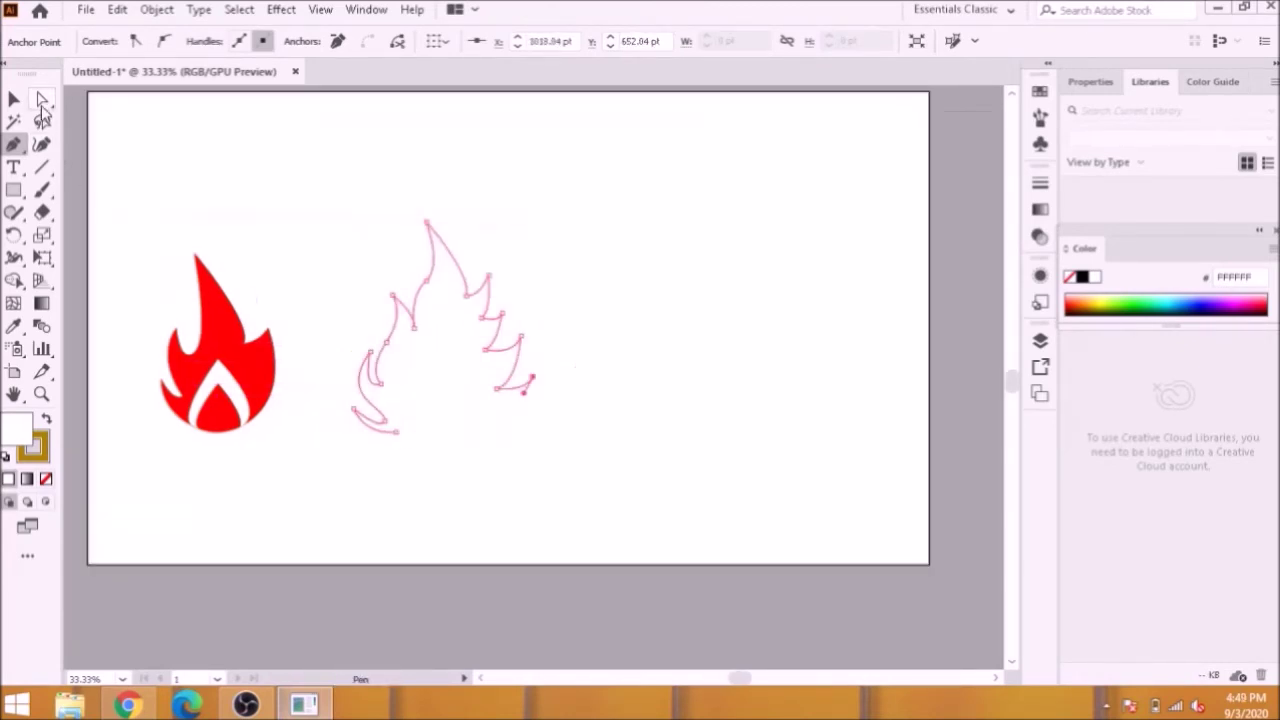
Step: Shift the outline's bottom starting anchor slightly down and right, and close the path from the lowest right tongue with a rounded base curve
{"action": "left_click", "coordinate": [41, 102]}
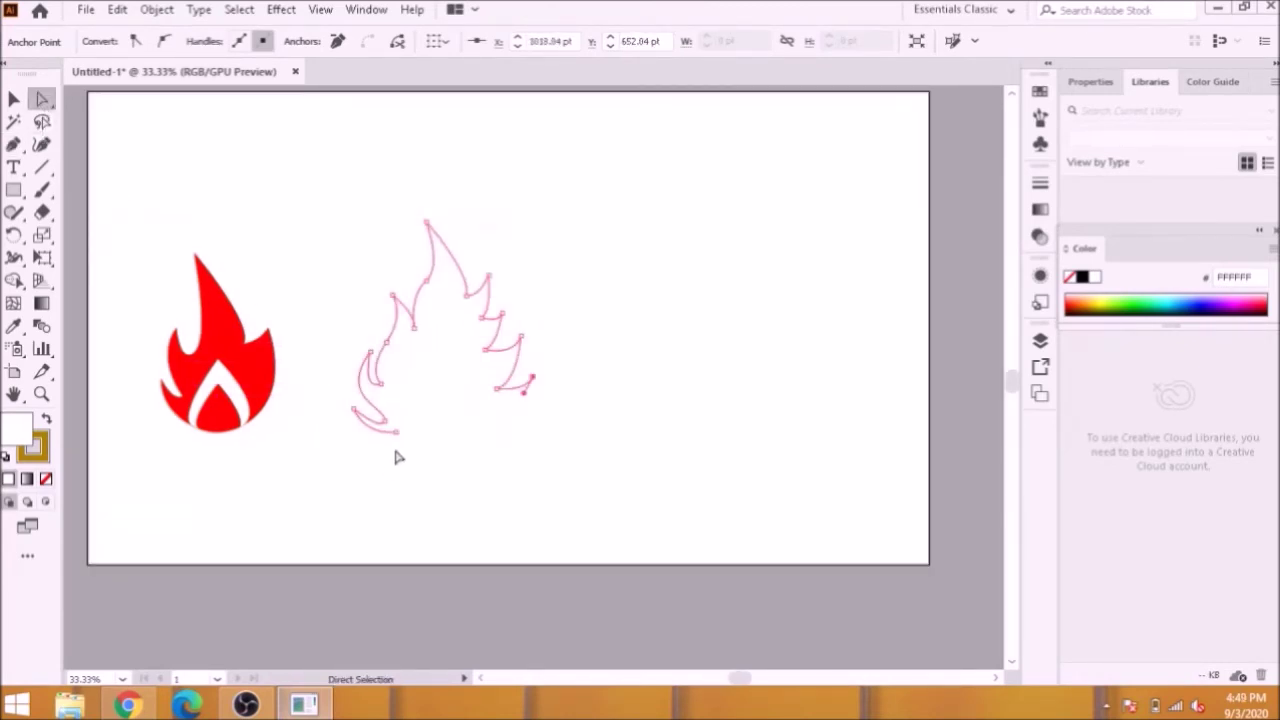
{"action": "mouse_move", "coordinate": [396, 441]}
{"action": "left_mouse_down"}
{"action": "mouse_move", "coordinate": [434, 450]}
{"action": "mouse_move", "coordinate": [417, 446]}
{"action": "left_mouse_up"}
{"action": "key", "text": "p"}
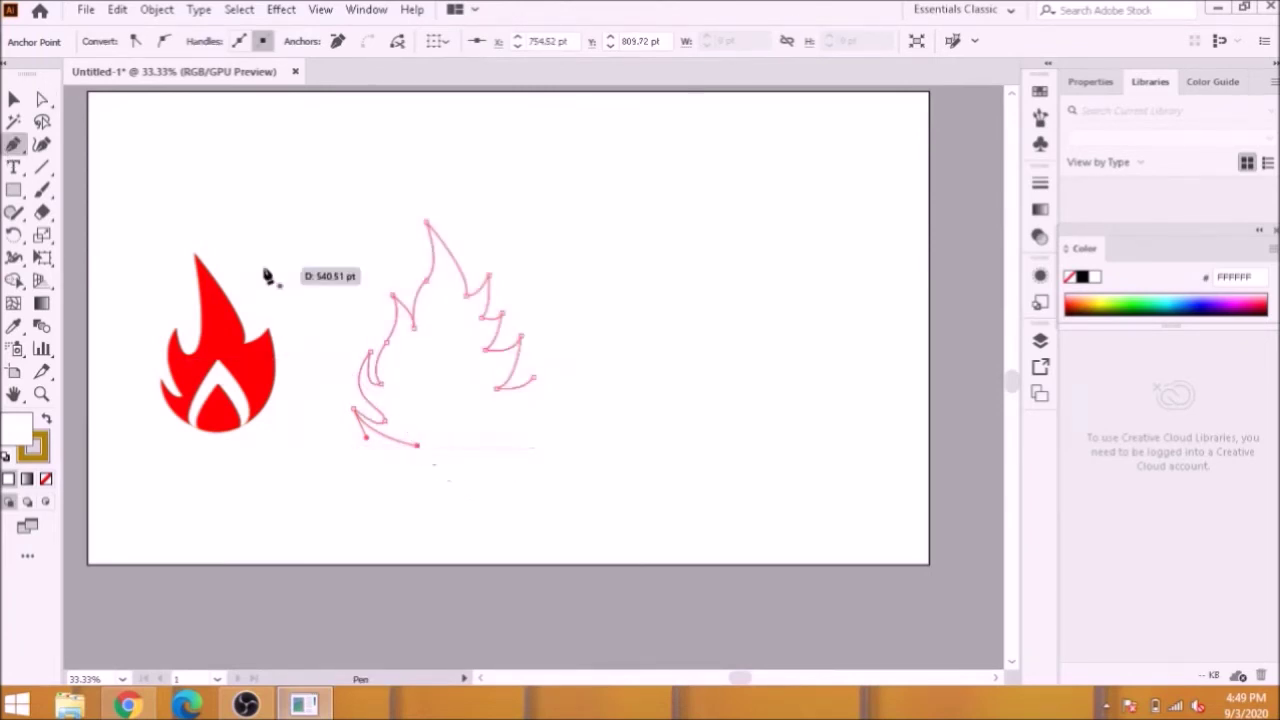
{"action": "left_click", "coordinate": [536, 380]}
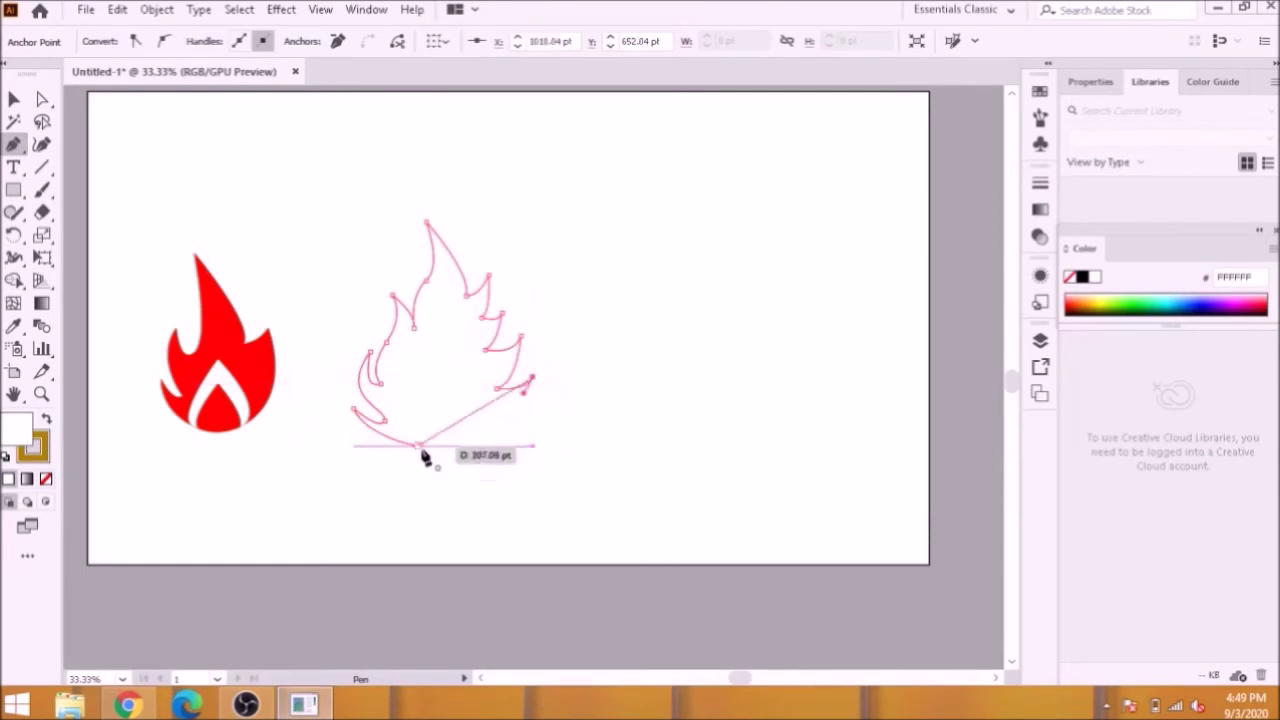
{"action": "left_click_drag", "start_coordinate": [419, 448], "coordinate": [308, 425]}
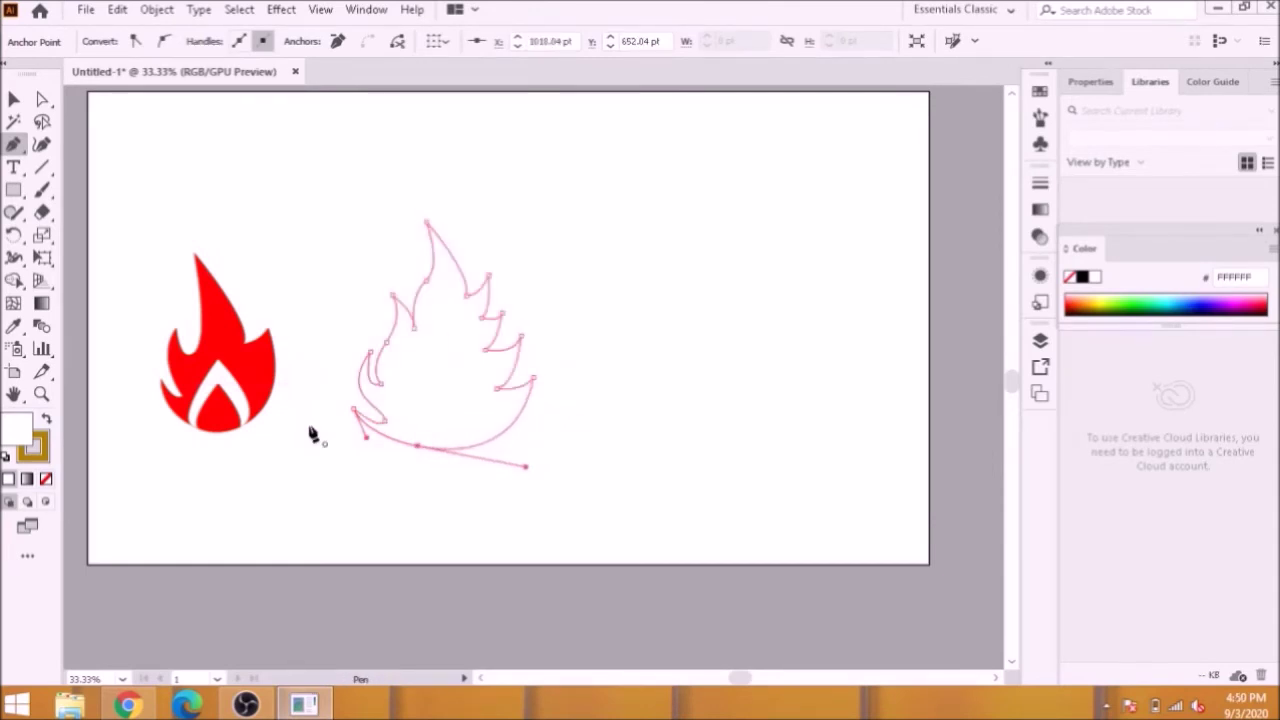
Step: Adjust the direction handles of the second flame's base anchor and lower-left curve to smooth the rounded bottom
{"action": "left_click", "coordinate": [40, 100]}
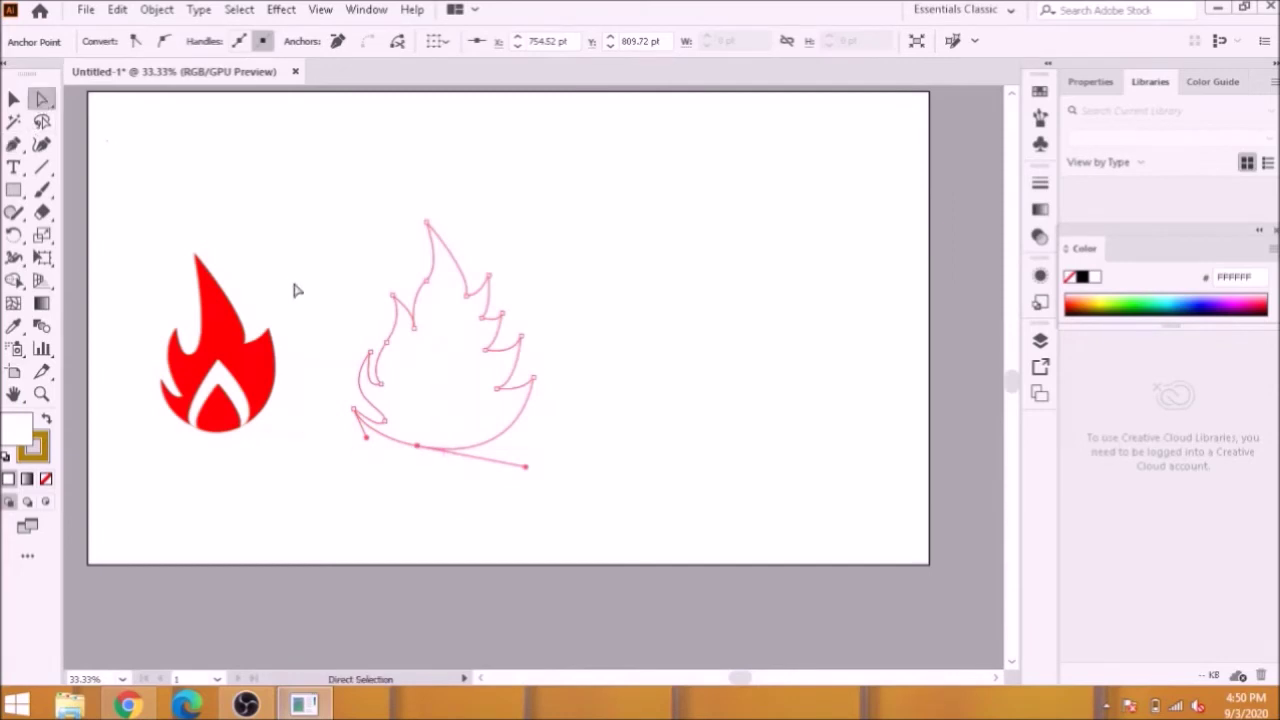
{"action": "left_click", "coordinate": [294, 286]}
{"action": "left_click", "coordinate": [381, 352]}
{"action": "left_click_drag", "start_coordinate": [417, 446], "coordinate": [527, 460]}
{"action": "mouse_move", "coordinate": [367, 443]}
{"action": "left_mouse_down"}
{"action": "mouse_move", "coordinate": [351, 434]}
{"action": "mouse_move", "coordinate": [373, 458]}
{"action": "left_mouse_up"}
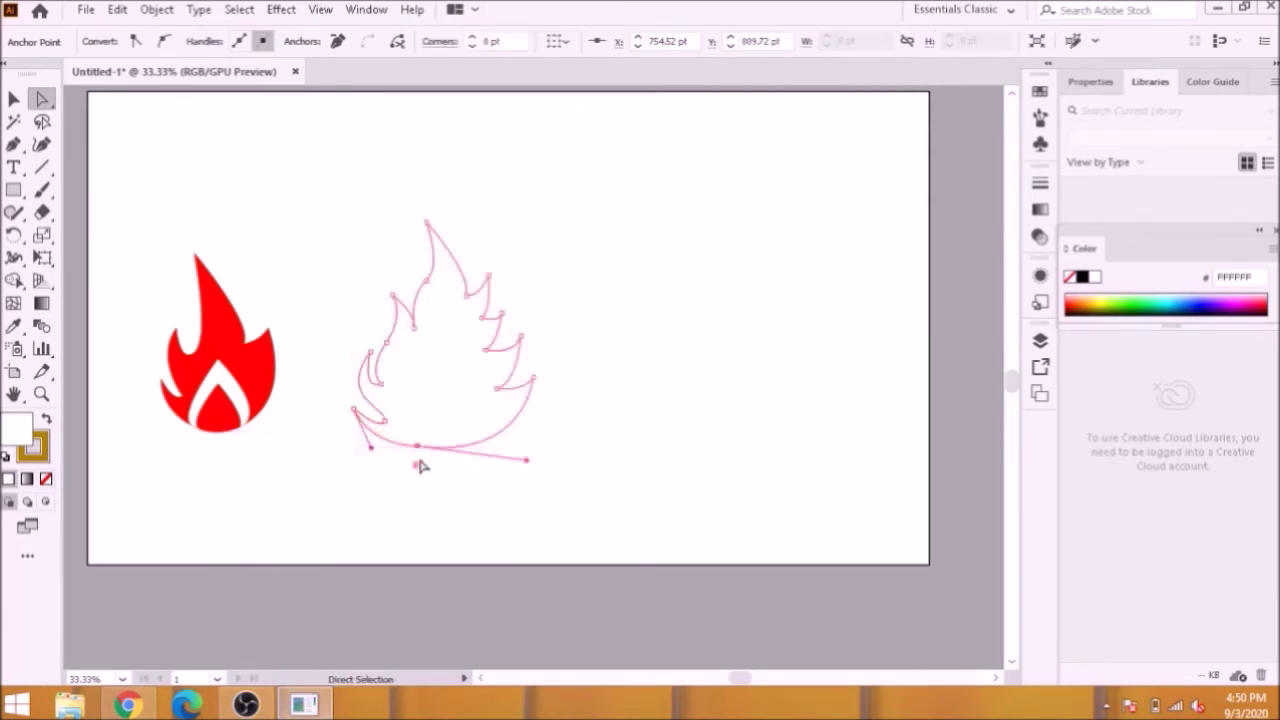
{"action": "left_click", "coordinate": [420, 466]}
Step: Select the second flame outline and give it a linear gradient fill
{"action": "left_click", "coordinate": [494, 389]}
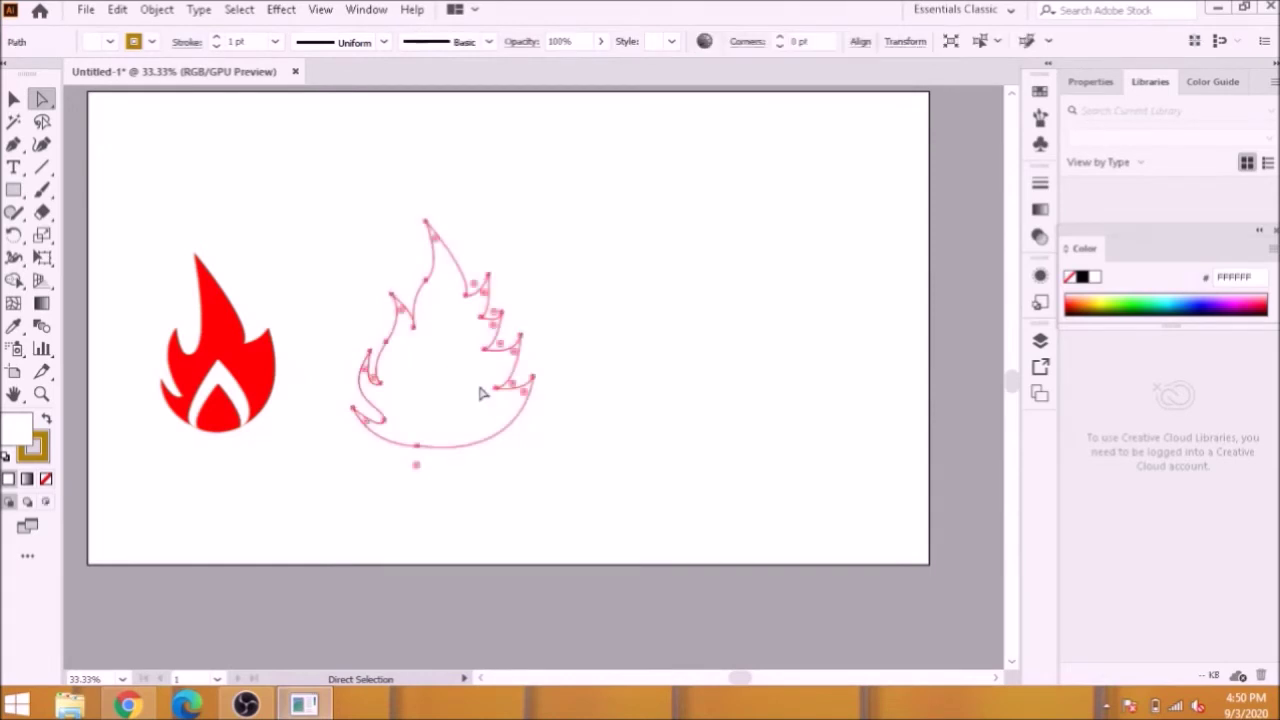
{"action": "left_click", "coordinate": [1039, 207]}
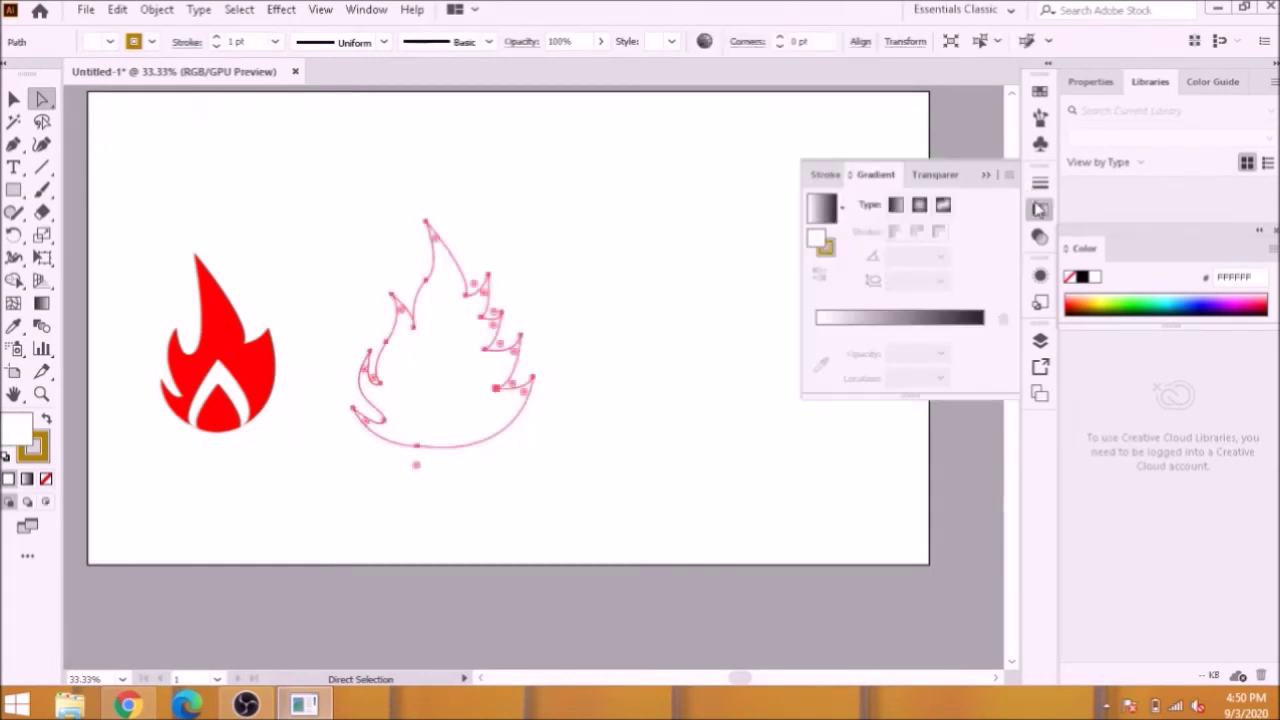
{"action": "left_click", "coordinate": [897, 205]}
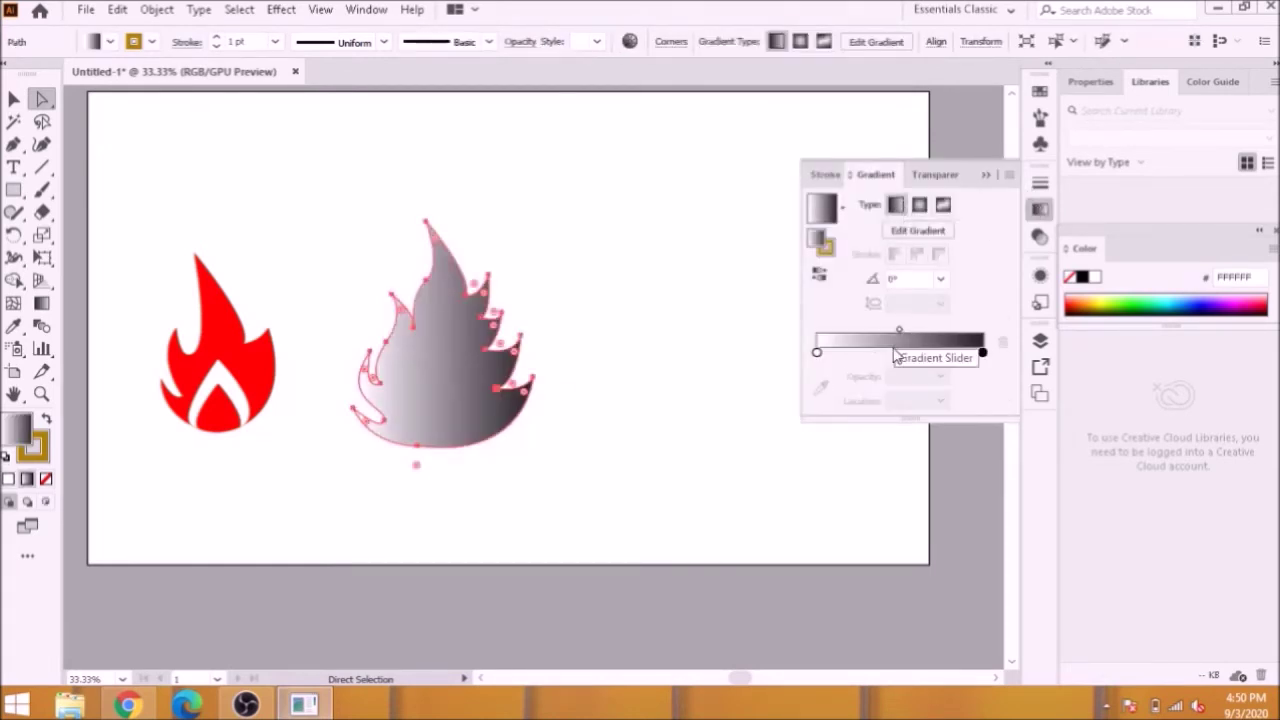
Step: Colour the gradient's first stop red, FF0000, sampled from the first flame, and its last stop orange, F7931E
{"action": "double_click", "coordinate": [817, 354]}
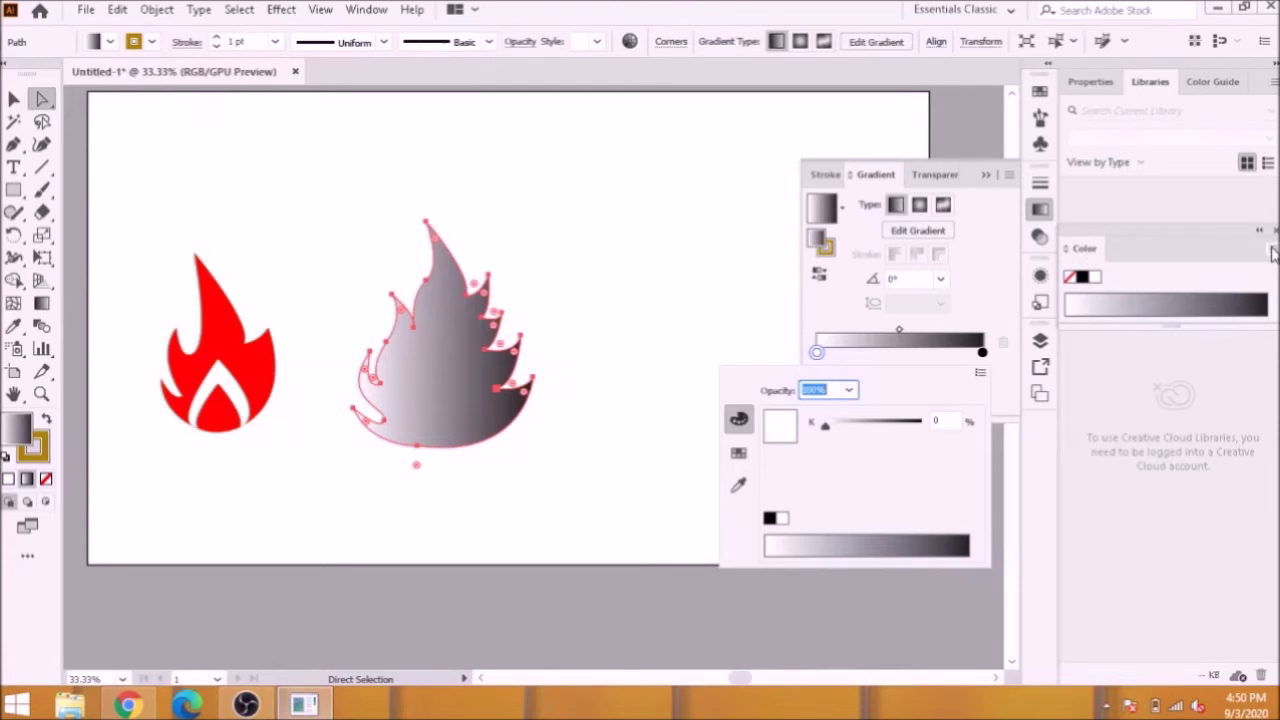
{"action": "left_click", "coordinate": [1272, 251]}
{"action": "left_click", "coordinate": [1110, 303]}
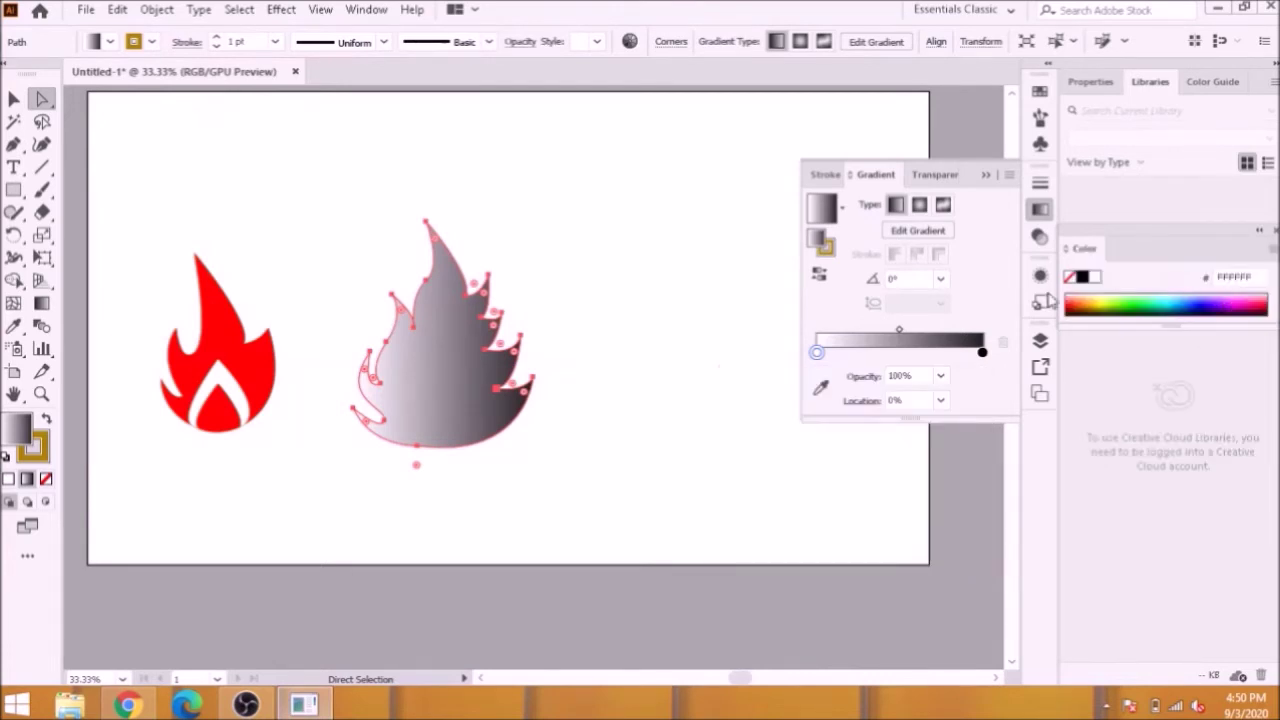
{"action": "double_click", "coordinate": [817, 354]}
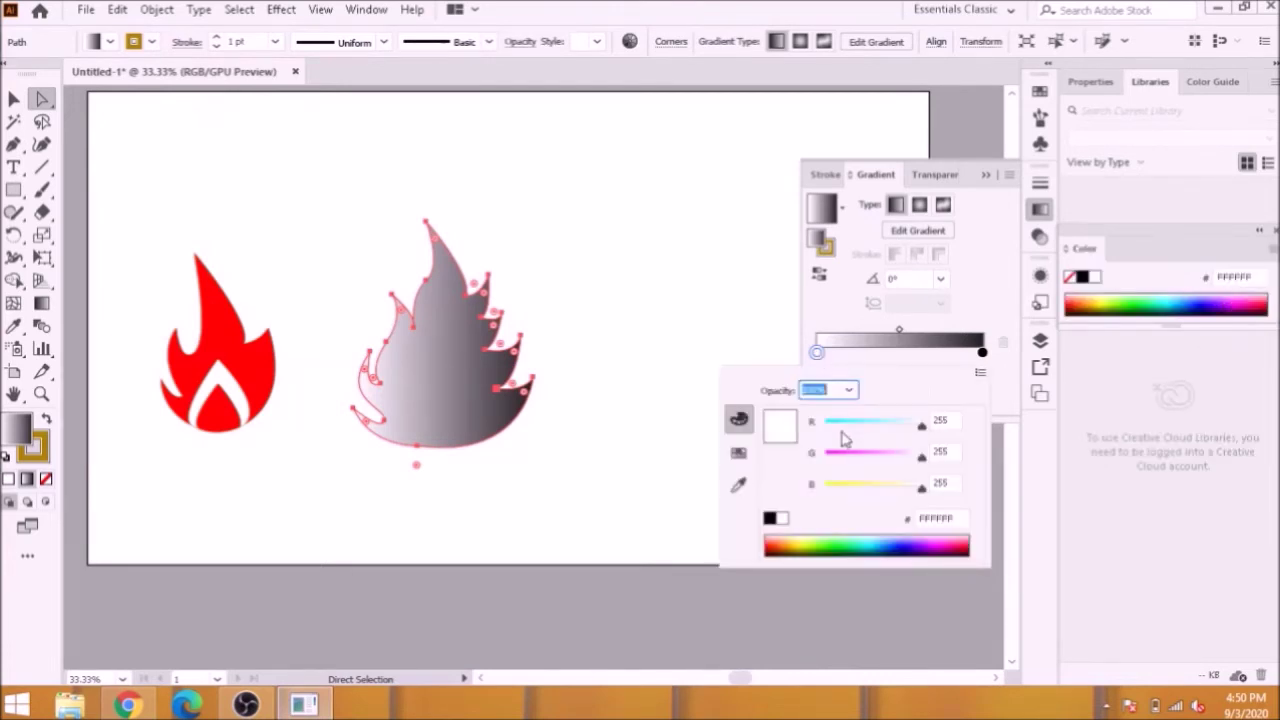
{"action": "left_click", "coordinate": [738, 484]}
{"action": "left_click", "coordinate": [230, 325]}
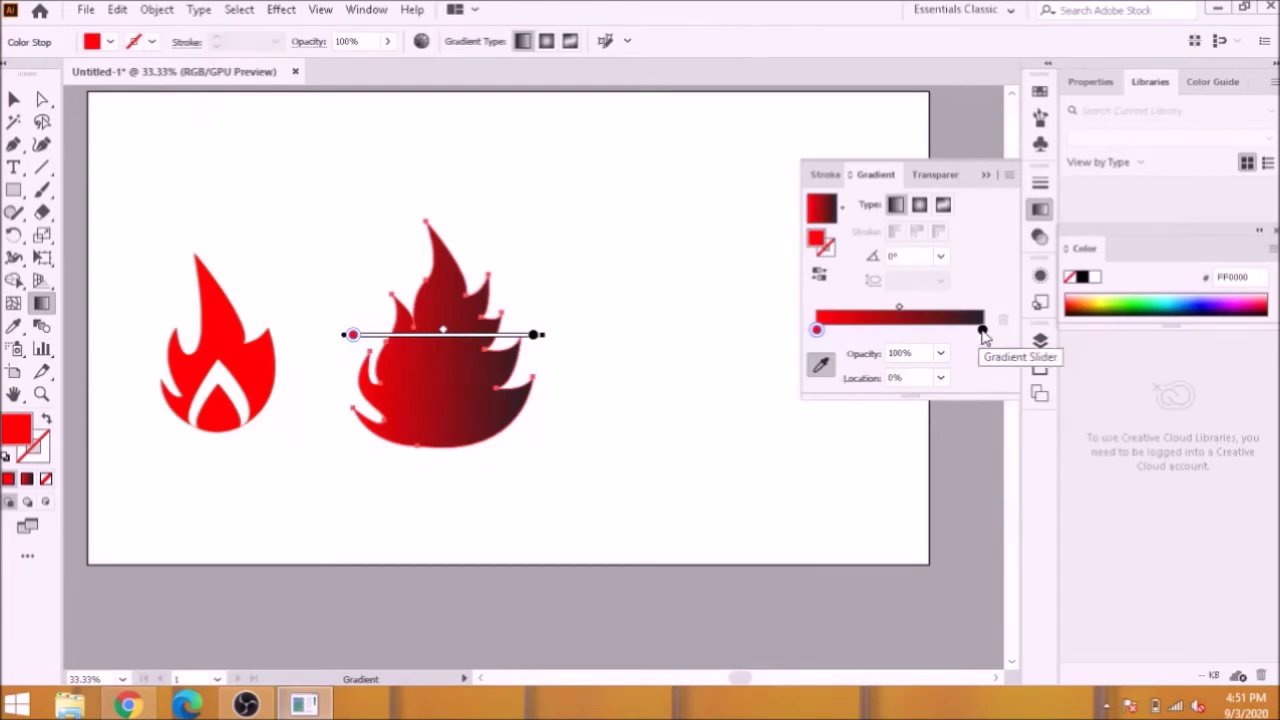
{"action": "double_click", "coordinate": [982, 331]}
{"action": "left_click", "coordinate": [912, 390]}
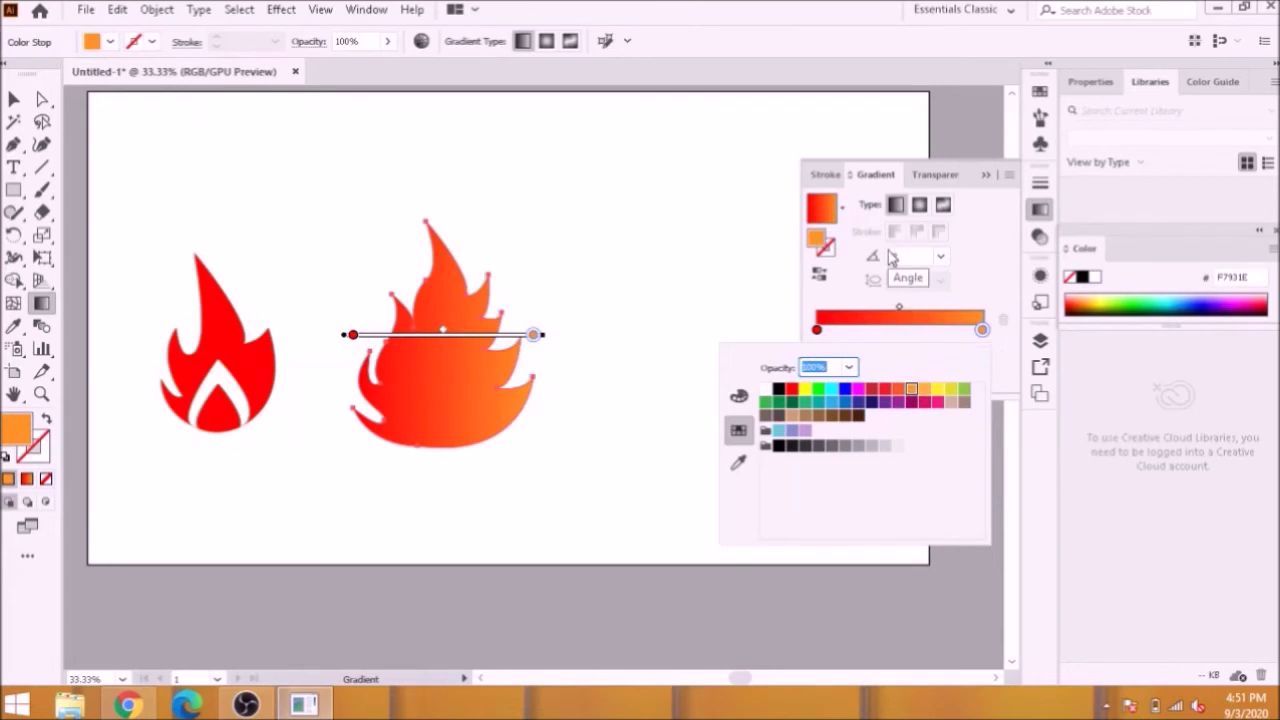
Step: Run the gradient vertically through the second flame and reposition its stops so orange lies at the tip and red below
{"action": "left_click", "coordinate": [47, 307]}
{"action": "left_click_drag", "start_coordinate": [433, 205], "coordinate": [441, 473]}
{"action": "left_click_drag", "start_coordinate": [441, 209], "coordinate": [455, 380]}
{"action": "left_click_drag", "start_coordinate": [444, 472], "coordinate": [443, 232]}
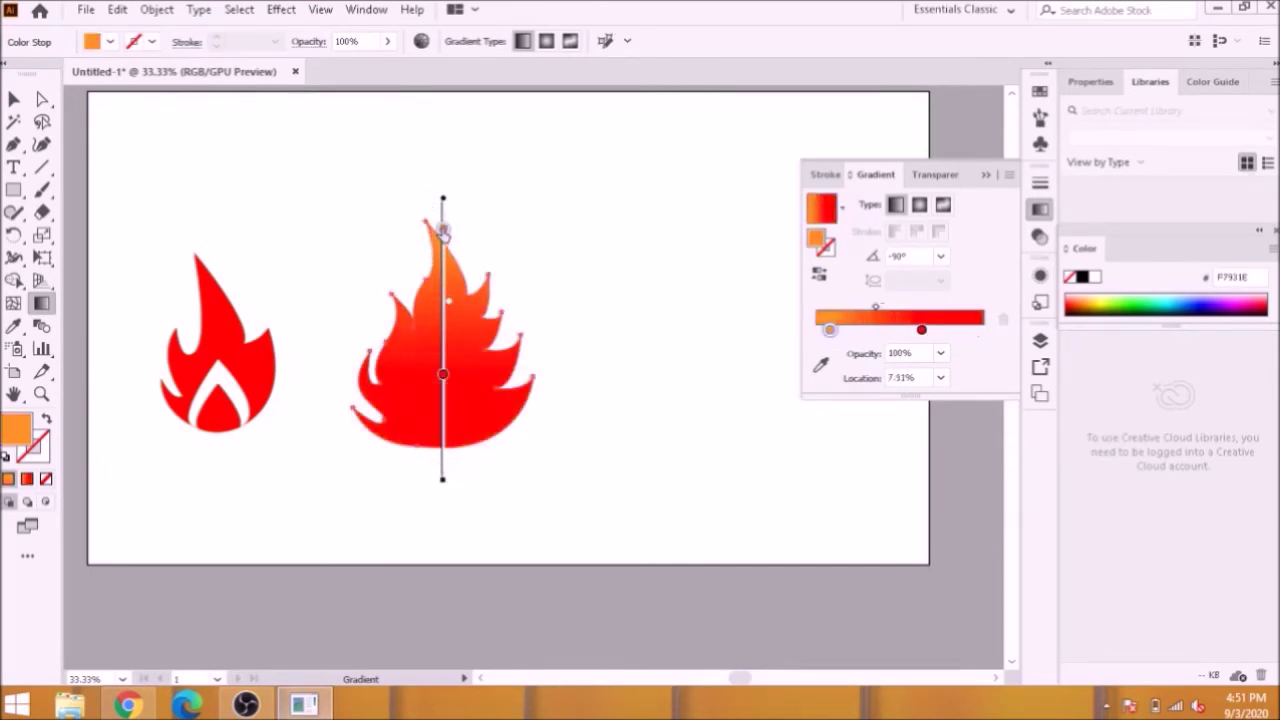
Step: Move the red stop to the flame's base, the orange stop down from the tip, and the midpoint lower so orange dominates
{"action": "left_click_drag", "start_coordinate": [443, 375], "coordinate": [443, 463]}
{"action": "left_click_drag", "start_coordinate": [443, 229], "coordinate": [443, 252]}
{"action": "mouse_move", "coordinate": [449, 362]}
{"action": "left_mouse_down"}
{"action": "mouse_move", "coordinate": [449, 345]}
{"action": "mouse_move", "coordinate": [455, 416]}
{"action": "left_mouse_up"}
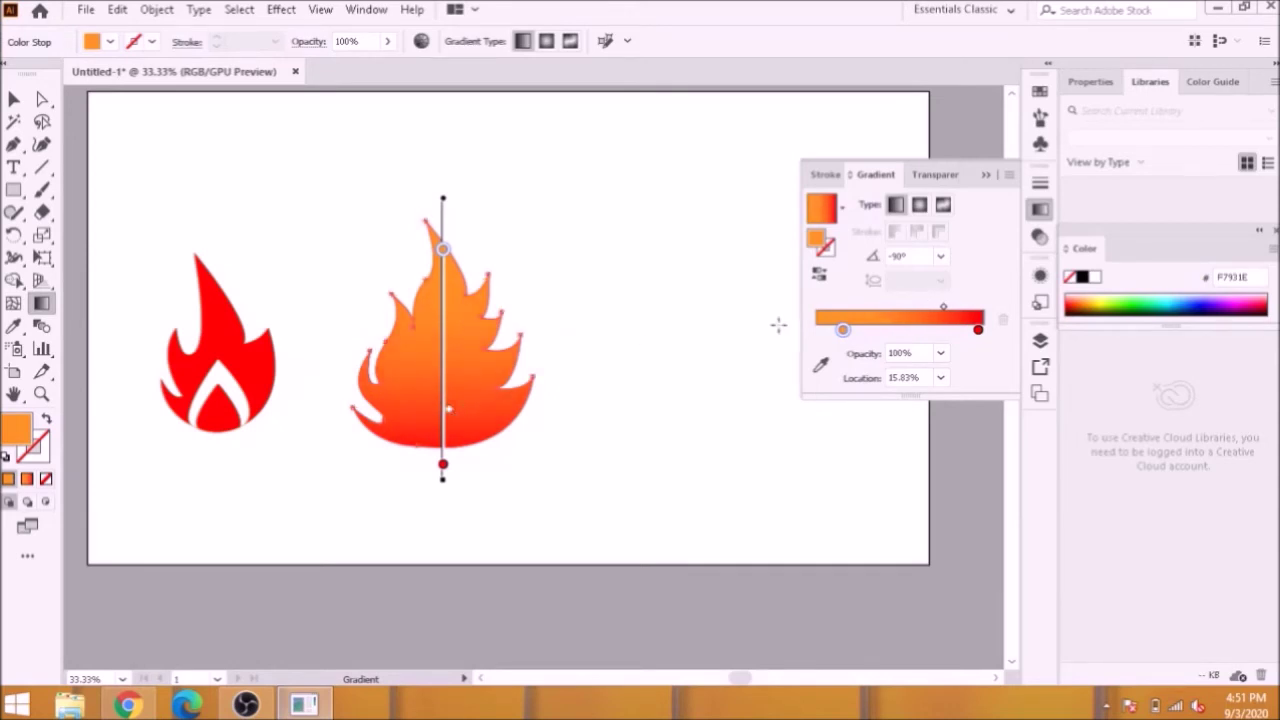
{"action": "left_click_drag", "start_coordinate": [826, 318], "coordinate": [846, 329]}
{"action": "left_click_drag", "start_coordinate": [948, 307], "coordinate": [969, 335]}
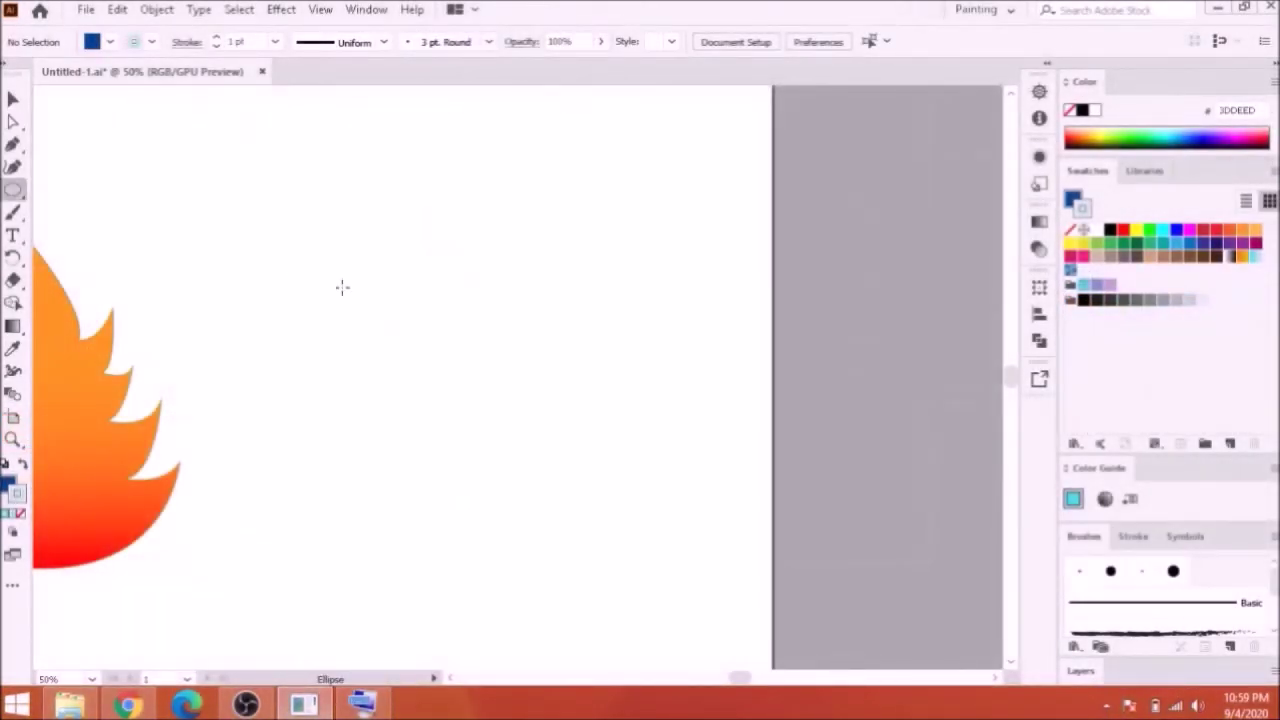
Step: Draw a dark blue circle beside the orange flame and a closed teardrop over it, with its tip above the circle's upper-left edge
{"action": "left_click_drag", "start_coordinate": [378, 300], "coordinate": [604, 524]}
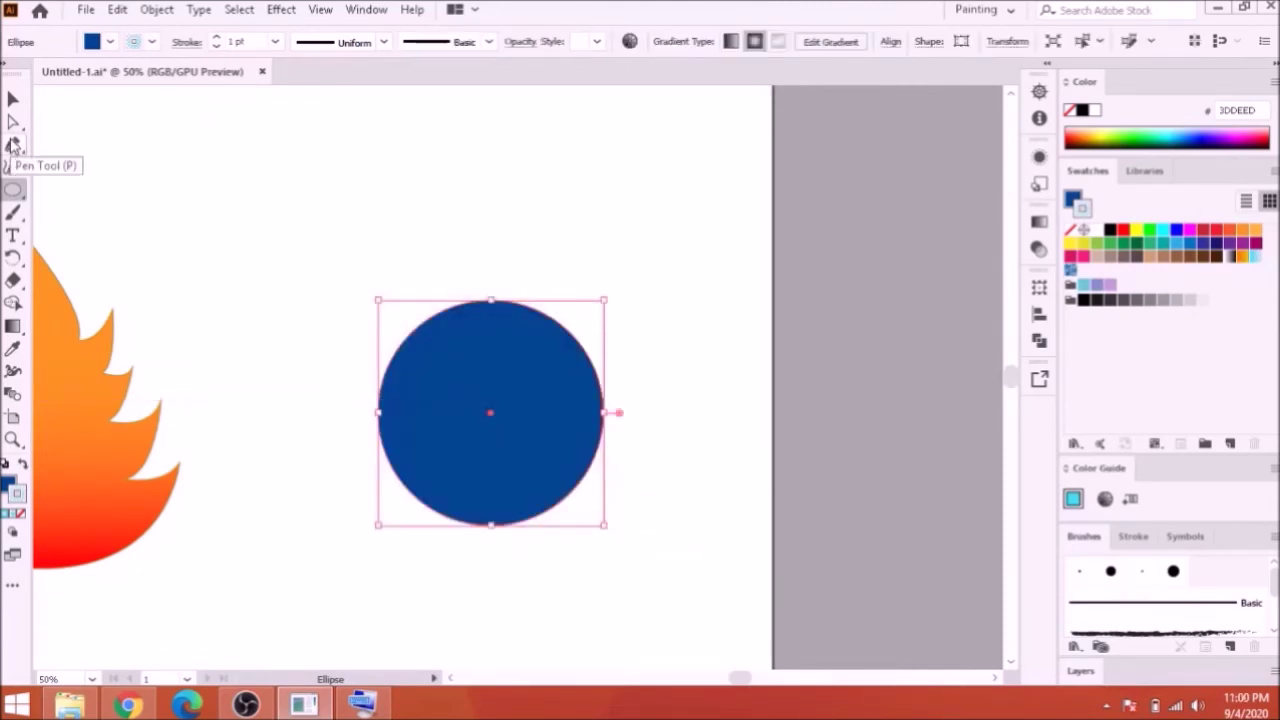
{"action": "left_click", "coordinate": [13, 145]}
{"action": "left_click", "coordinate": [392, 354]}
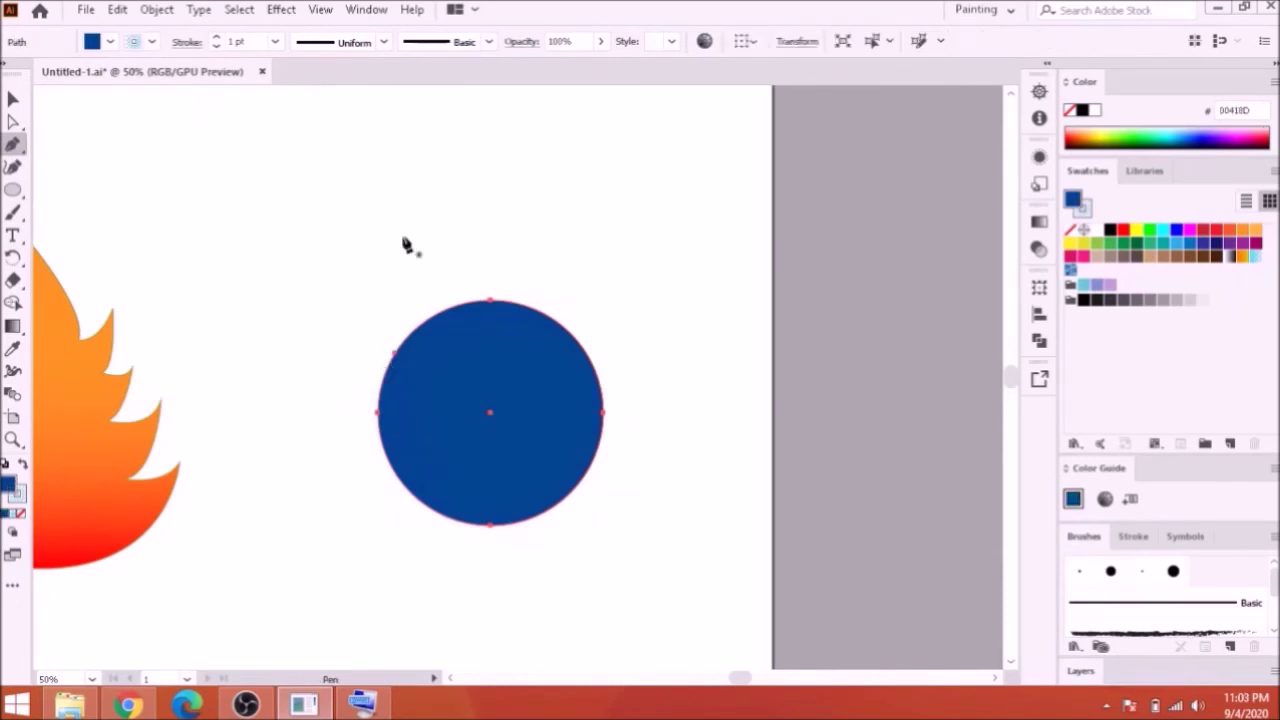
{"action": "left_click", "coordinate": [402, 238]}
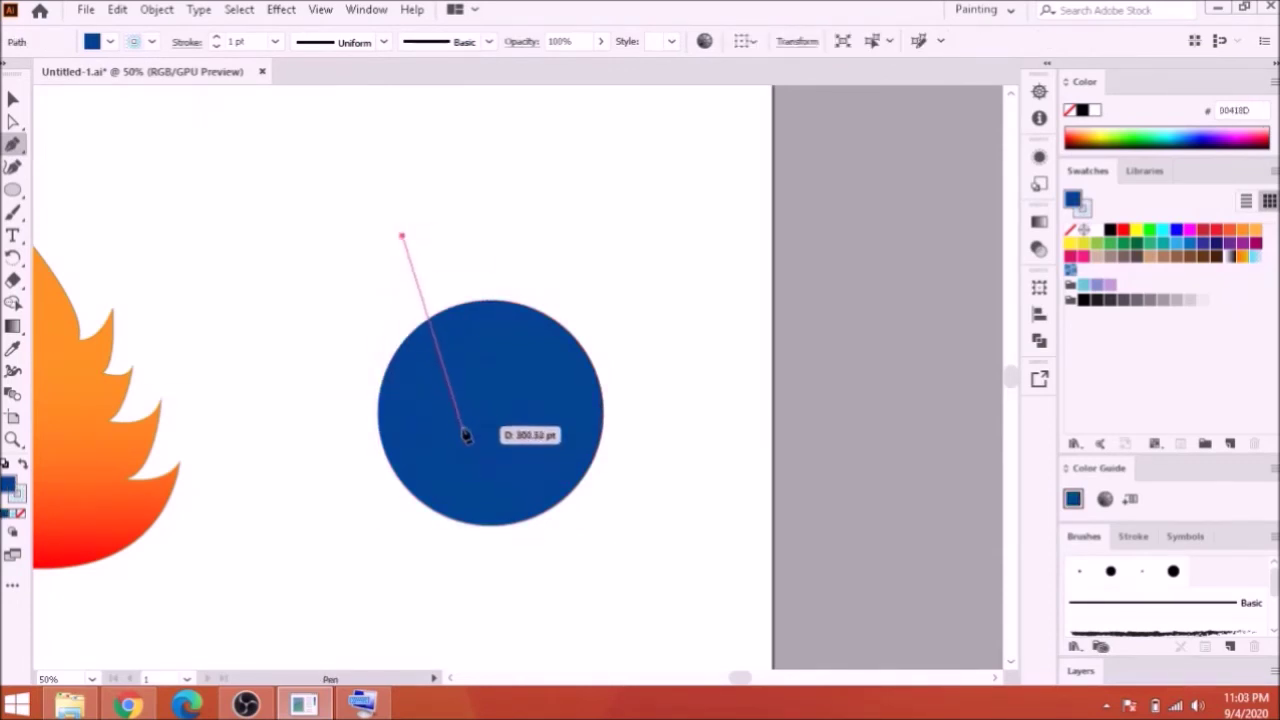
{"action": "left_click_drag", "start_coordinate": [484, 441], "coordinate": [604, 373]}
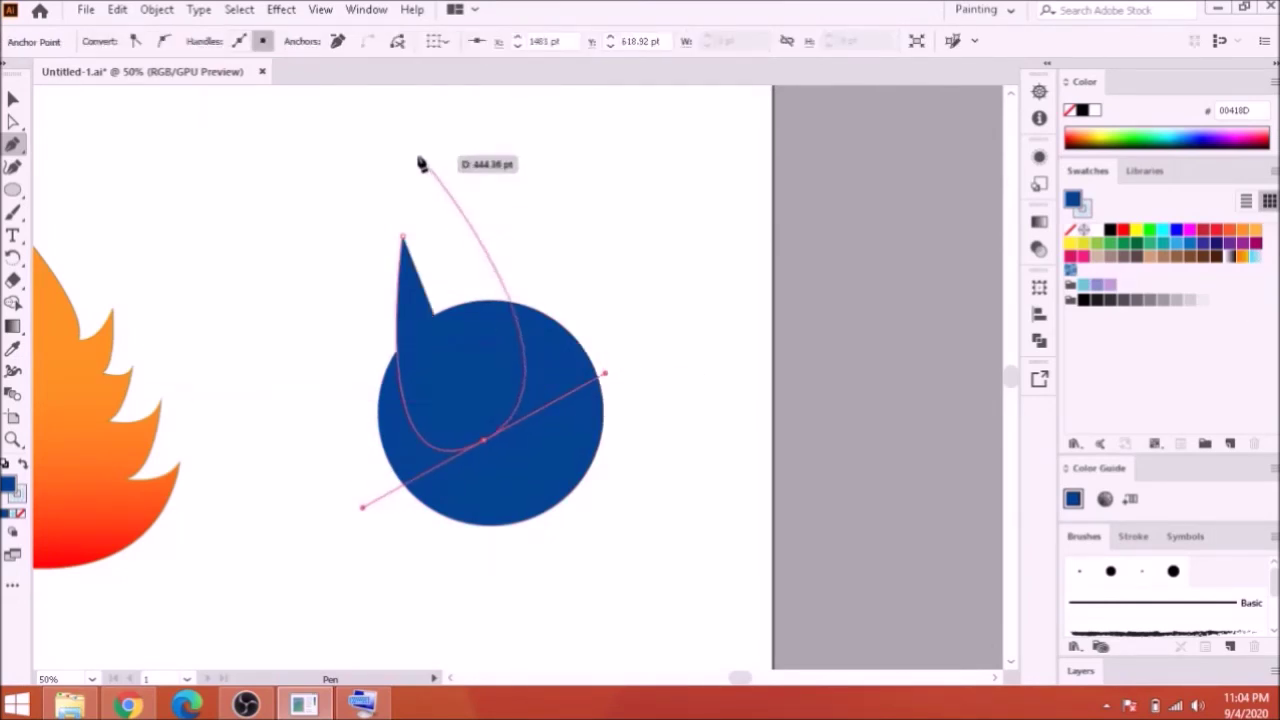
{"action": "scroll", "coordinate": [400, 195], "scroll_direction": "up", "scroll_amount": 5}
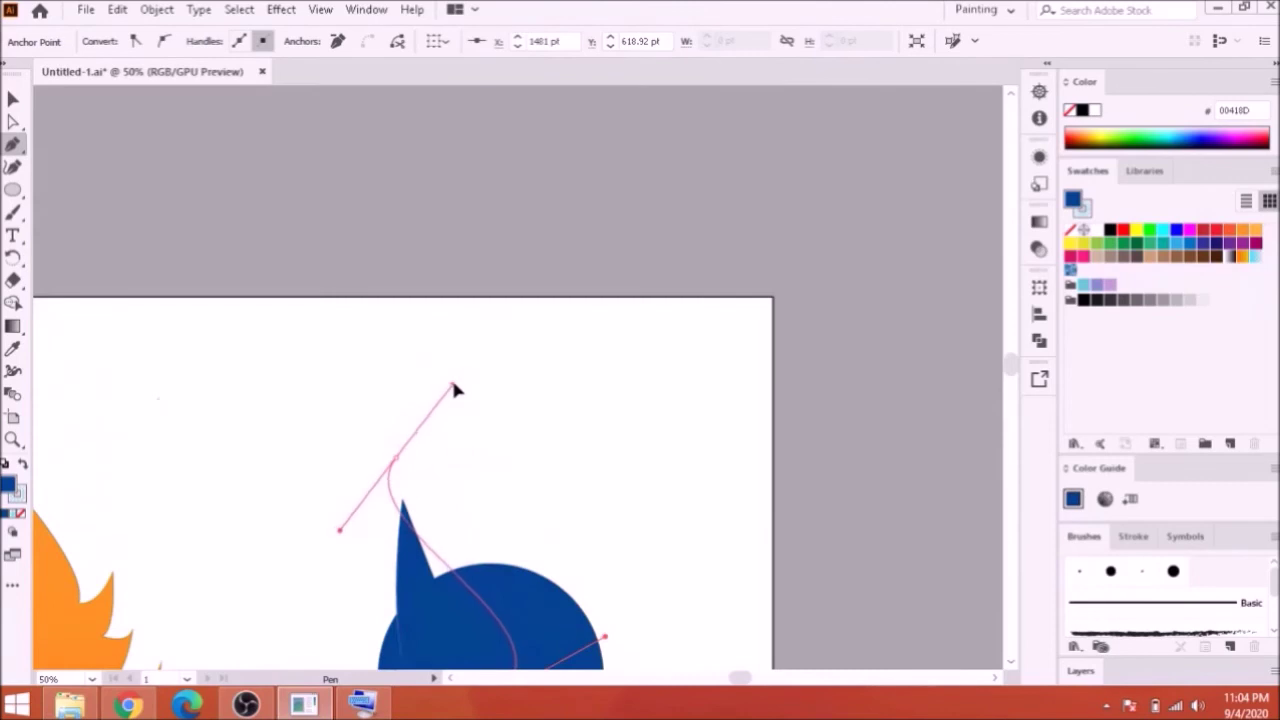
{"action": "left_click_drag", "start_coordinate": [402, 500], "coordinate": [432, 381]}
Step: Fill the teardrop with white, FFFFFF, and deselect it
{"action": "double_click", "coordinate": [9, 486]}
{"action": "mouse_move", "coordinate": [658, 100]}
{"action": "left_mouse_down"}
{"action": "mouse_move", "coordinate": [660, 340]}
{"action": "mouse_move", "coordinate": [664, 105]}
{"action": "left_mouse_up"}
{"action": "left_click", "coordinate": [827, 108]}
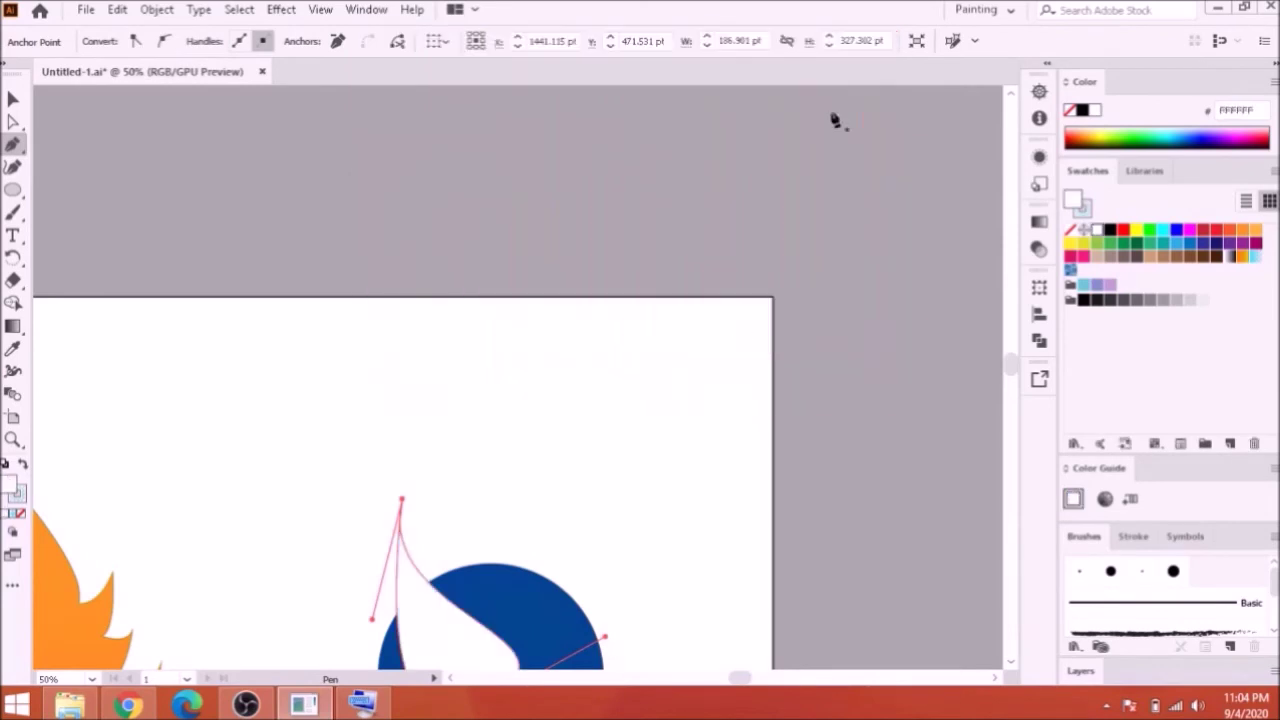
{"action": "left_click", "coordinate": [690, 426]}
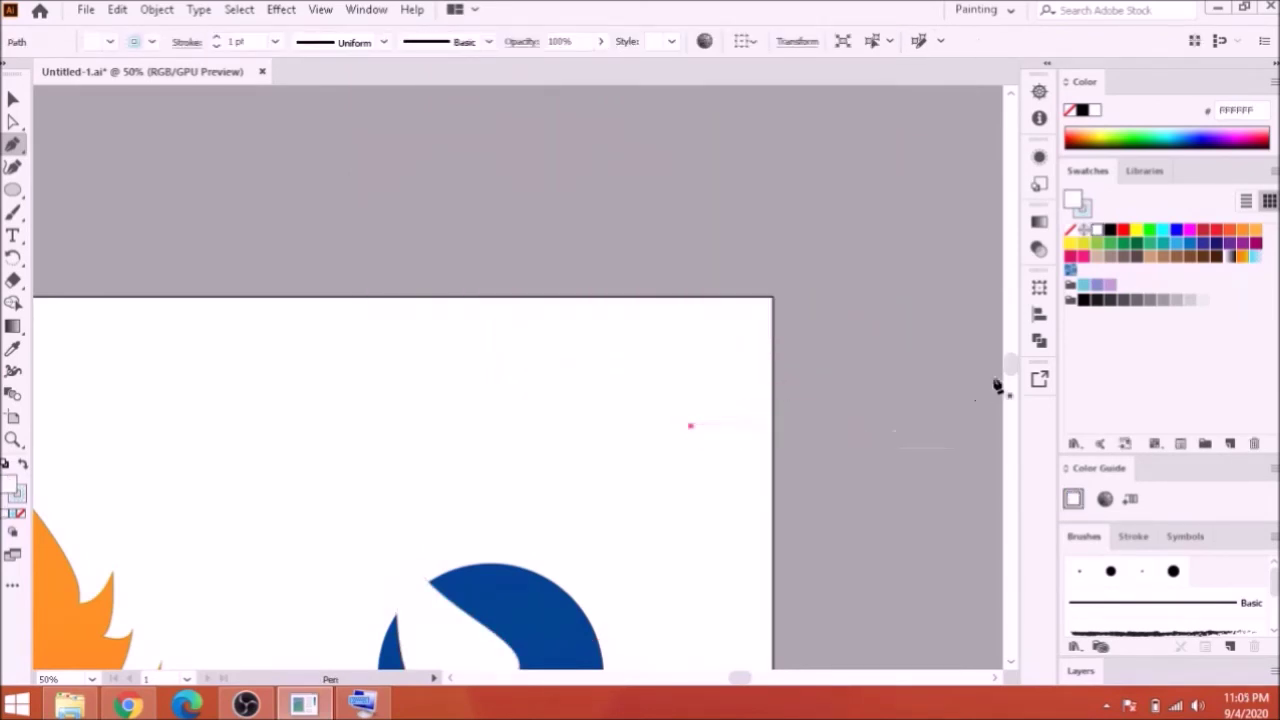
Step: Reshape the white teardrop by shifting its bottom anchor slightly and adjusting the direction handles at its base and tip
{"action": "scroll", "coordinate": [1000, 383], "scroll_direction": "down", "scroll_amount": 5}
{"action": "left_click", "coordinate": [13, 121]}
{"action": "left_click", "coordinate": [475, 378]}
{"action": "mouse_move", "coordinate": [485, 400]}
{"action": "left_mouse_down"}
{"action": "mouse_move", "coordinate": [443, 443]}
{"action": "mouse_move", "coordinate": [366, 463]}
{"action": "mouse_move", "coordinate": [353, 448]}
{"action": "mouse_move", "coordinate": [362, 463]}
{"action": "mouse_move", "coordinate": [491, 406]}
{"action": "left_mouse_up"}
{"action": "left_click_drag", "start_coordinate": [613, 338], "coordinate": [603, 320]}
{"action": "left_click_drag", "start_coordinate": [372, 310], "coordinate": [368, 305]}
{"action": "left_click_drag", "start_coordinate": [426, 282], "coordinate": [423, 311]}
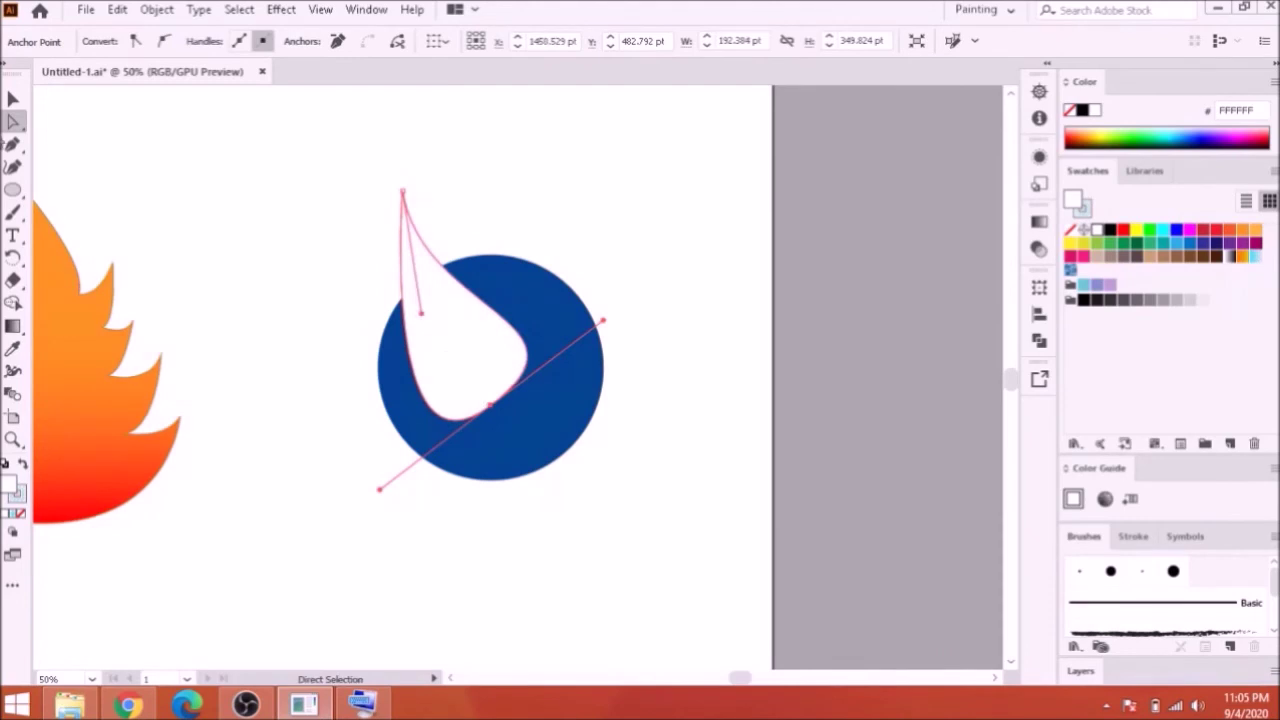
Step: Add anchor points on both side edges of the white teardrop and adjust their direction handles to refine its outline
{"action": "left_click", "coordinate": [13, 145]}
{"action": "left_click", "coordinate": [414, 374]}
{"action": "left_click", "coordinate": [493, 310]}
{"action": "left_click", "coordinate": [13, 121]}
{"action": "left_click", "coordinate": [414, 374]}
{"action": "left_click_drag", "start_coordinate": [429, 418], "coordinate": [420, 432]}
{"action": "left_click", "coordinate": [493, 310]}
{"action": "left_click_drag", "start_coordinate": [540, 352], "coordinate": [528, 400]}
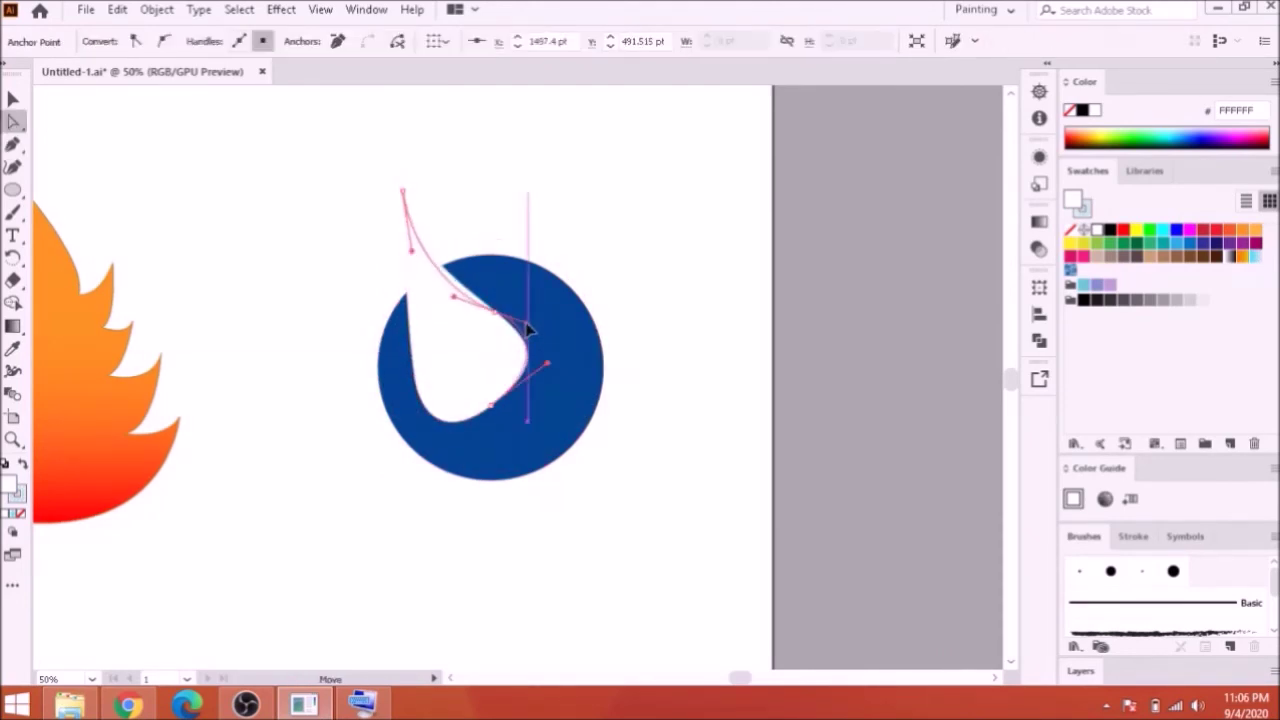
Step: Cut the teardrop out of the dark blue circle with Minus Front and deselect the result
{"action": "left_click", "coordinate": [356, 272]}
{"action": "key", "text": "ctrl+a"}
{"action": "left_click", "coordinate": [1039, 340]}
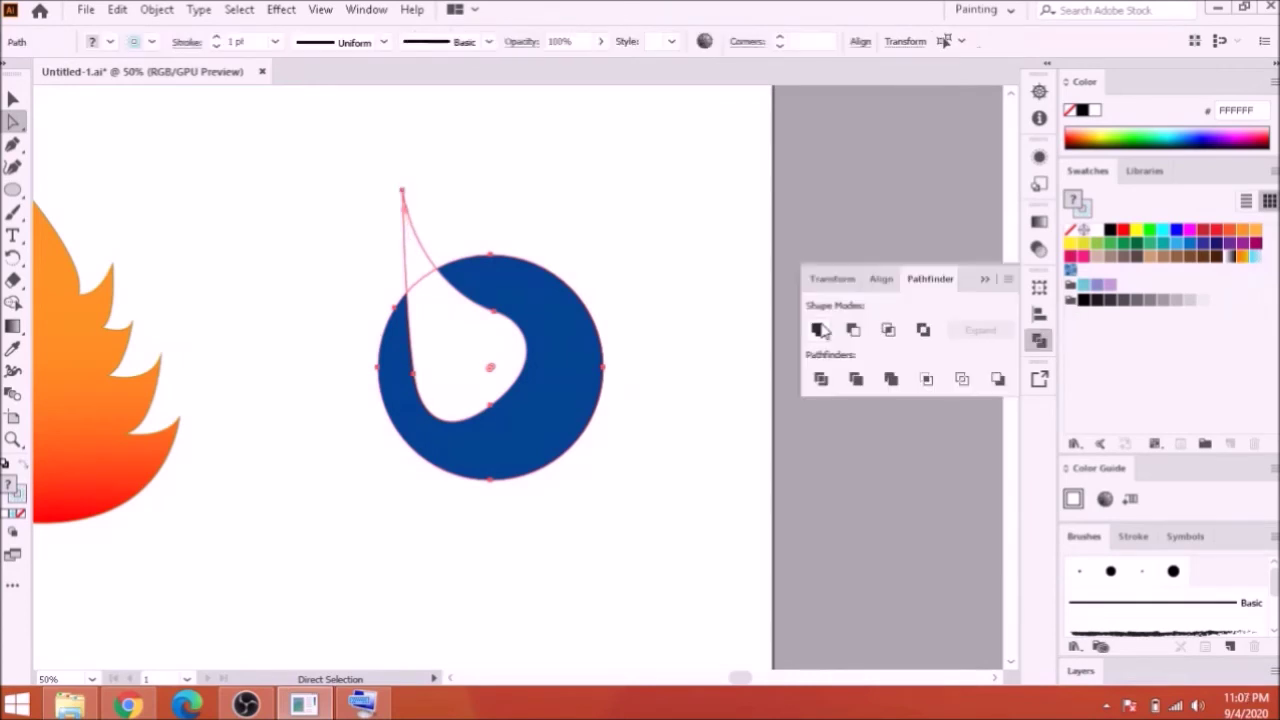
{"action": "left_click", "coordinate": [855, 331]}
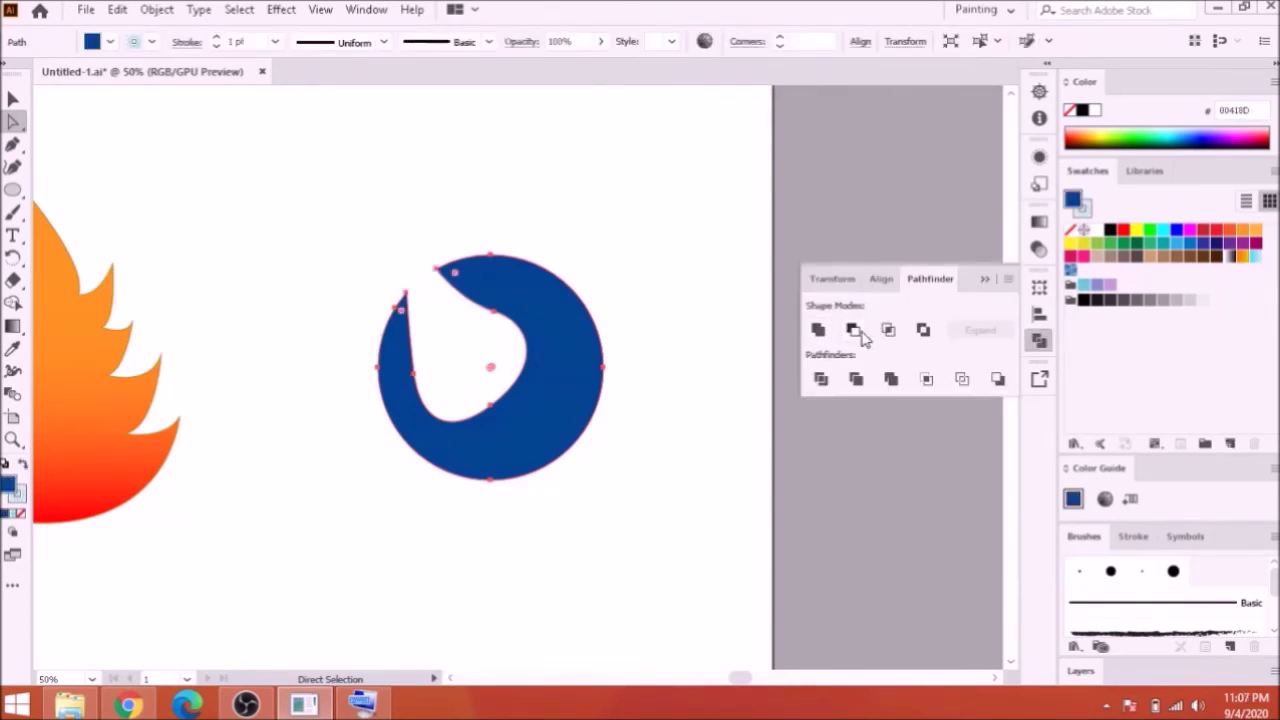
{"action": "left_click", "coordinate": [328, 345]}
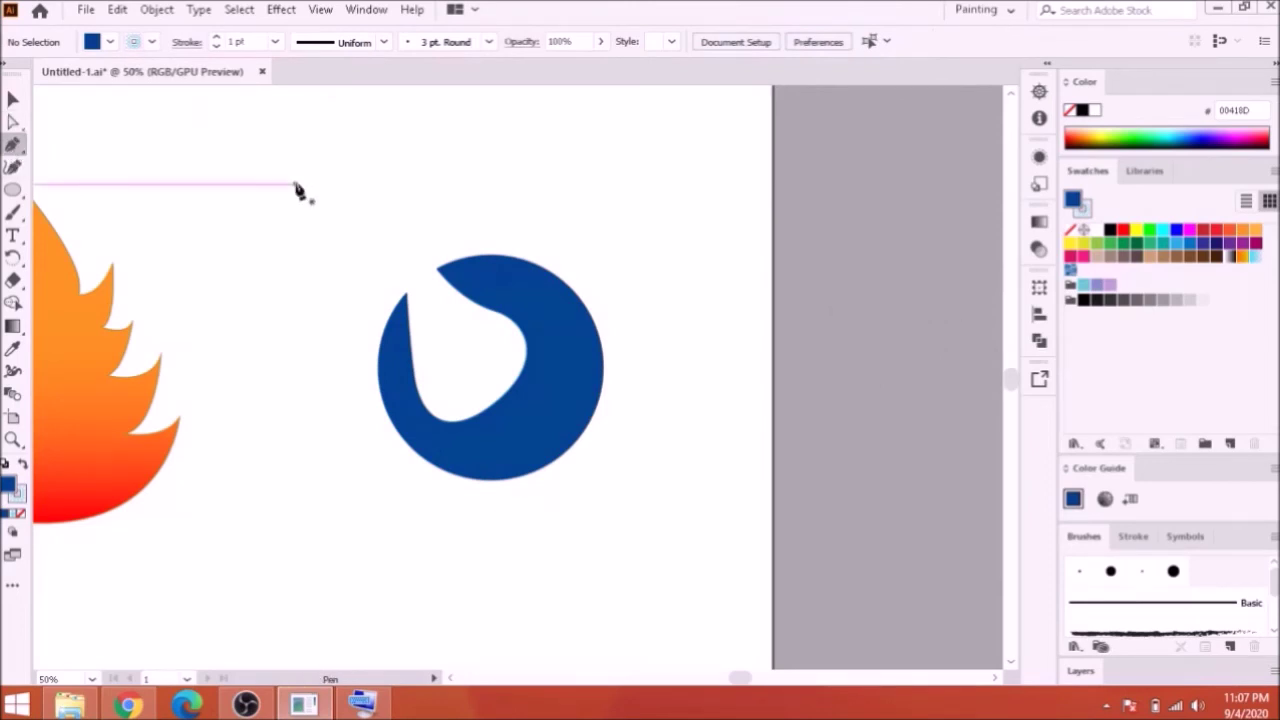
Step: Draw a closed, curved flame tongue rising from the upper end of the blue ring, overlapping its shoulder
{"action": "left_click", "coordinate": [439, 276]}
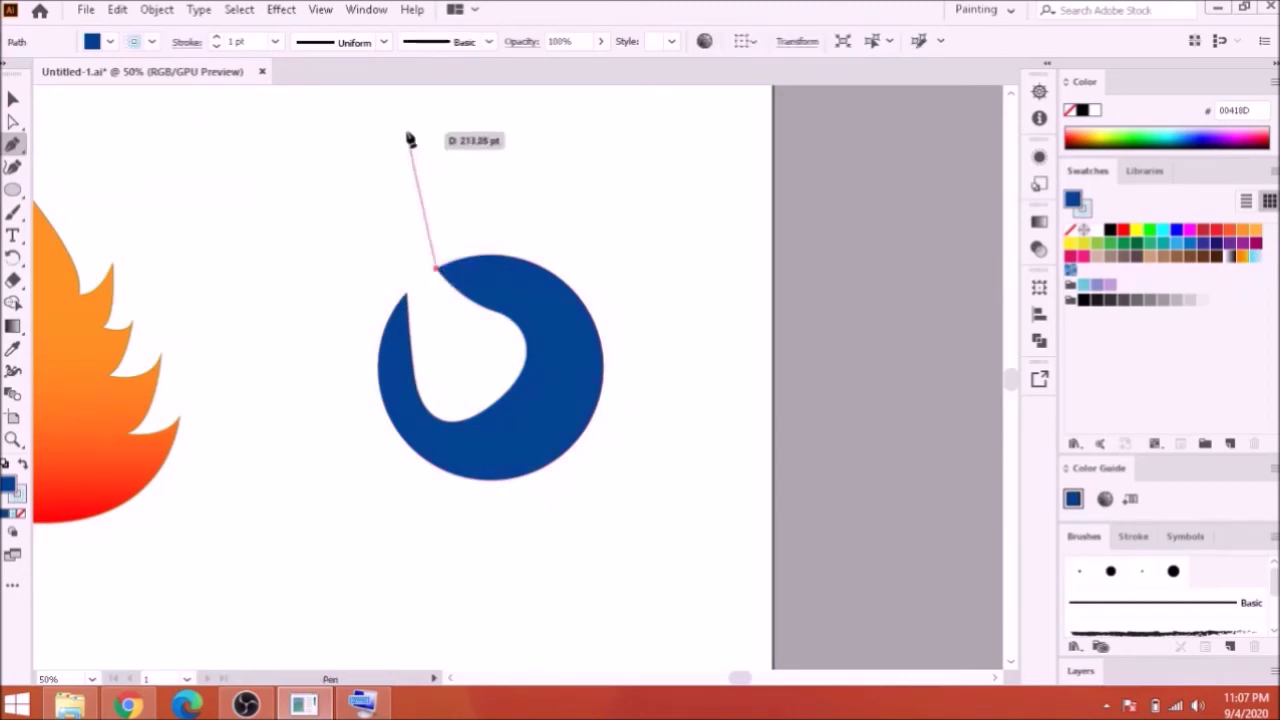
{"action": "left_click_drag", "start_coordinate": [444, 143], "coordinate": [490, 327]}
{"action": "left_click", "coordinate": [444, 389]}
{"action": "left_click_drag", "start_coordinate": [522, 504], "coordinate": [587, 518]}
{"action": "left_click", "coordinate": [522, 504]}
{"action": "left_click", "coordinate": [439, 520]}
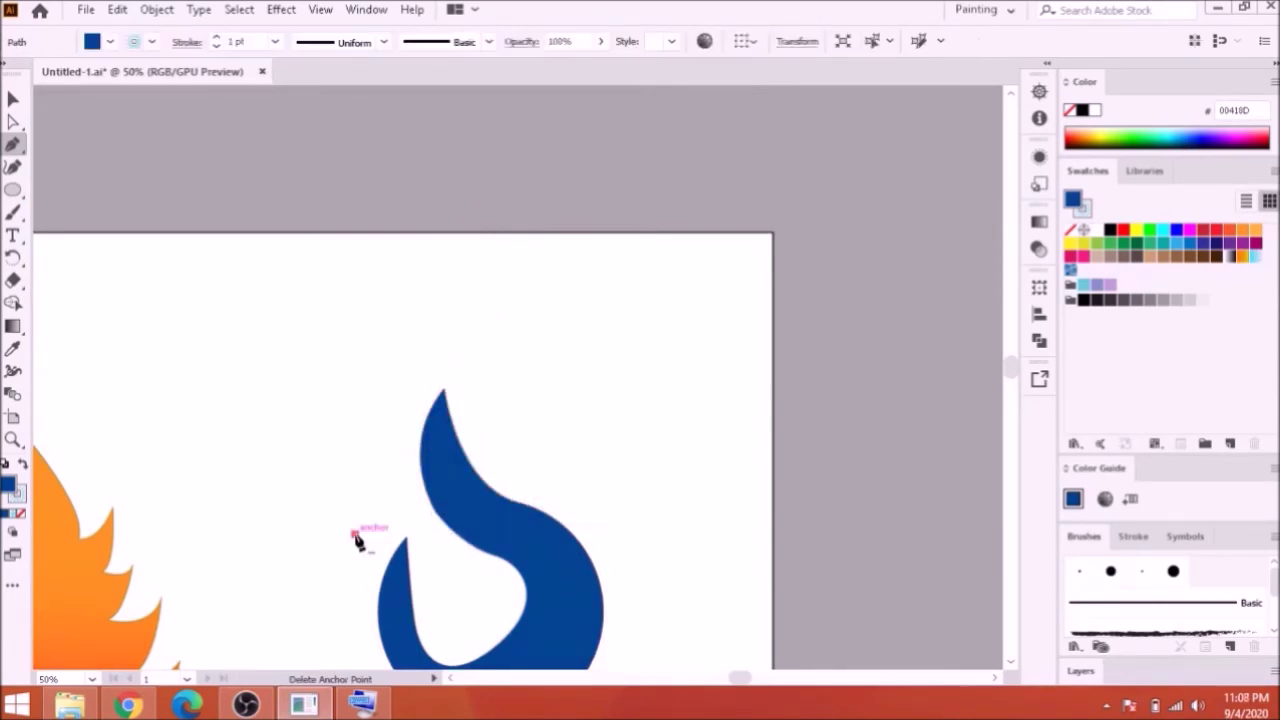
Step: Select the flame tongue with the blue ring and merge them using Unite
{"action": "scroll", "coordinate": [986, 329], "scroll_direction": "down", "scroll_amount": 5}
{"action": "key", "text": "a"}
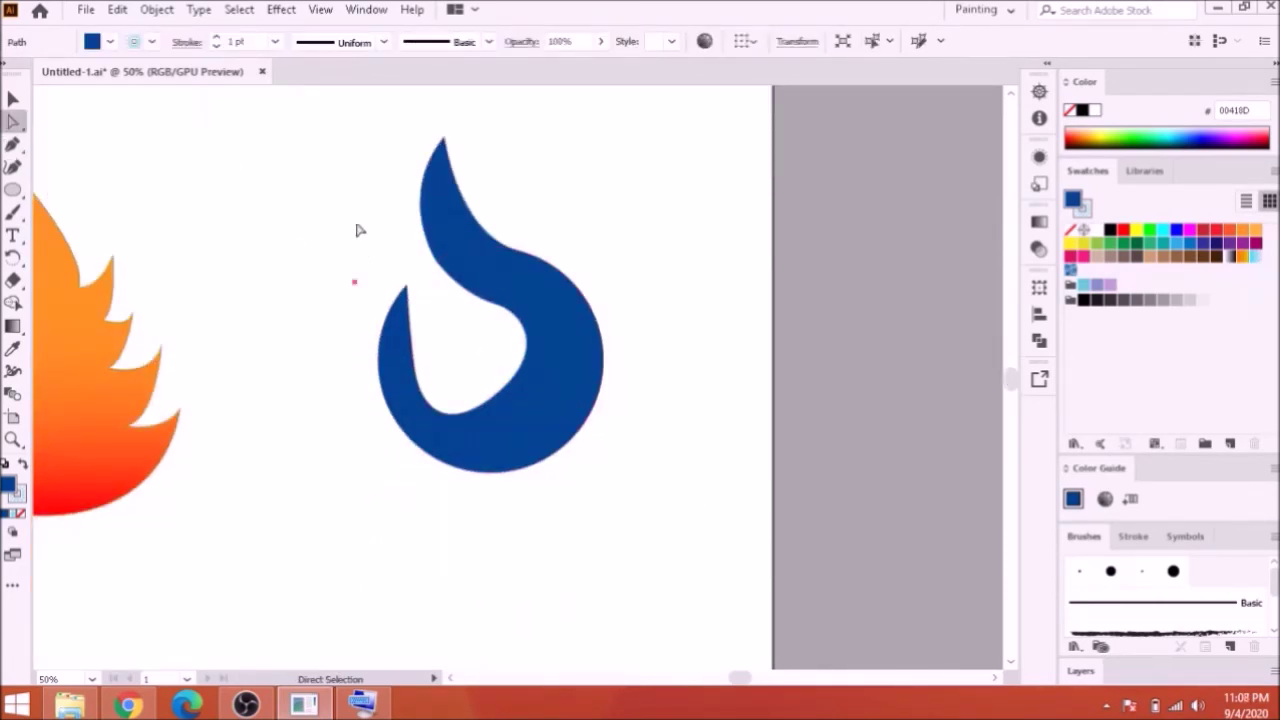
{"action": "left_click", "coordinate": [533, 387]}
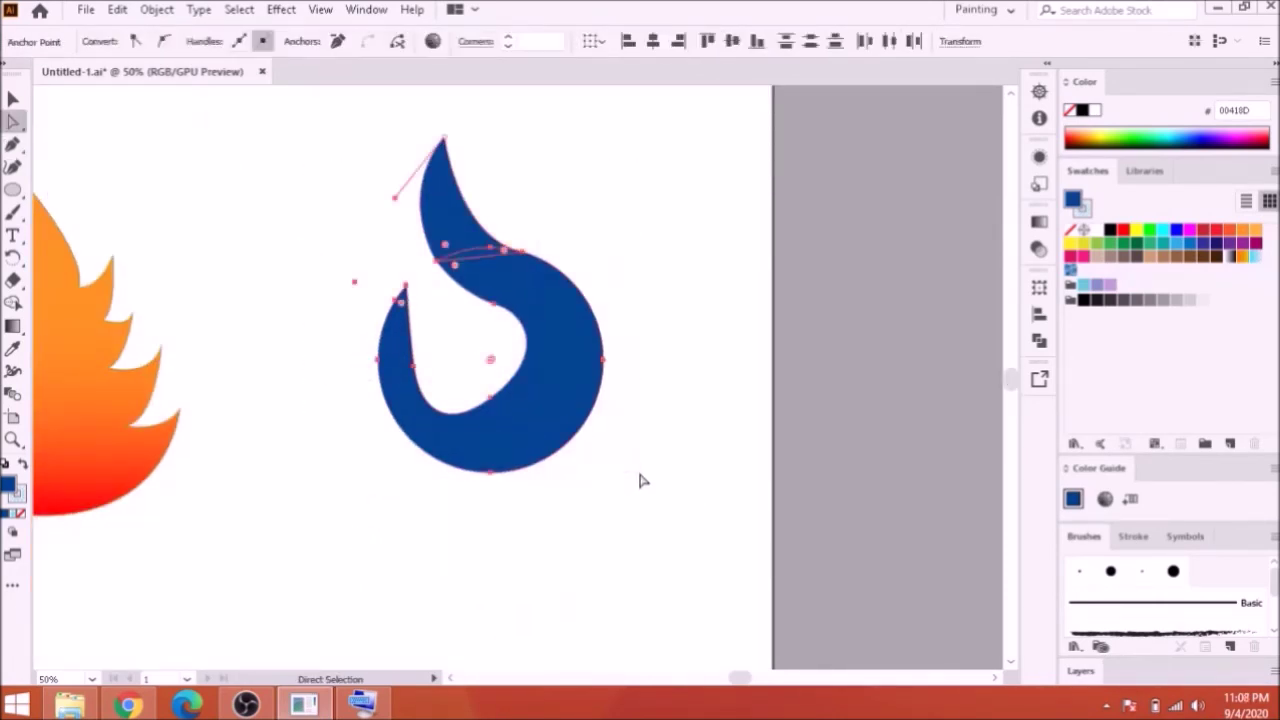
{"action": "left_click", "coordinate": [1042, 345]}
{"action": "left_click", "coordinate": [818, 333]}
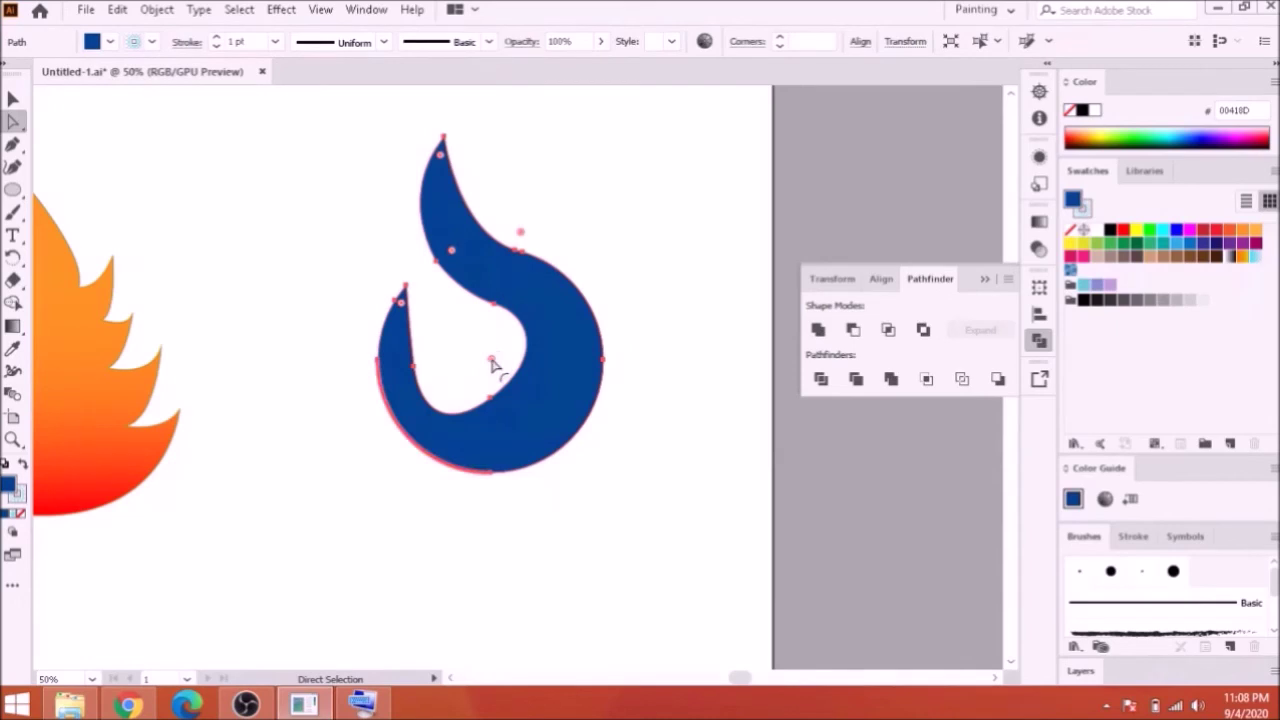
Step: Reshape the edge of the blue flame's inner cut-out by adjusting the handles and positions of its anchors
{"action": "left_click_drag", "start_coordinate": [491, 359], "coordinate": [431, 414]}
{"action": "mouse_move", "coordinate": [449, 429]}
{"action": "left_mouse_down"}
{"action": "mouse_move", "coordinate": [439, 422]}
{"action": "mouse_move", "coordinate": [465, 419]}
{"action": "left_mouse_up"}
{"action": "left_click", "coordinate": [495, 304]}
{"action": "left_click_drag", "start_coordinate": [532, 364], "coordinate": [527, 377]}
{"action": "left_click_drag", "start_coordinate": [531, 313], "coordinate": [517, 312]}
{"action": "left_click", "coordinate": [437, 262]}
{"action": "left_click_drag", "start_coordinate": [452, 283], "coordinate": [458, 281]}
{"action": "left_click", "coordinate": [488, 362]}
{"action": "left_click_drag", "start_coordinate": [491, 398], "coordinate": [463, 413]}
Step: Extend the blue flame's tip slightly upward and adjust the curves running down from it
{"action": "left_click_drag", "start_coordinate": [444, 137], "coordinate": [449, 123]}
{"action": "left_click_drag", "start_coordinate": [498, 246], "coordinate": [450, 257]}
{"action": "left_click", "coordinate": [449, 123]}
{"action": "left_click_drag", "start_coordinate": [452, 205], "coordinate": [451, 251]}
Step: Smooth the blue flame's outer shoulder and inner cut-out with the Curvature tool, adding points where the edges look uneven
{"action": "key", "text": "ctrl+equal"}
{"action": "key", "text": "ctrl+equal"}
{"action": "key", "text": "ctrl+equal"}
{"action": "key", "text": "ctrl+minus"}
{"action": "key", "text": "ctrl+minus"}
{"action": "key", "text": "ctrl+minus"}
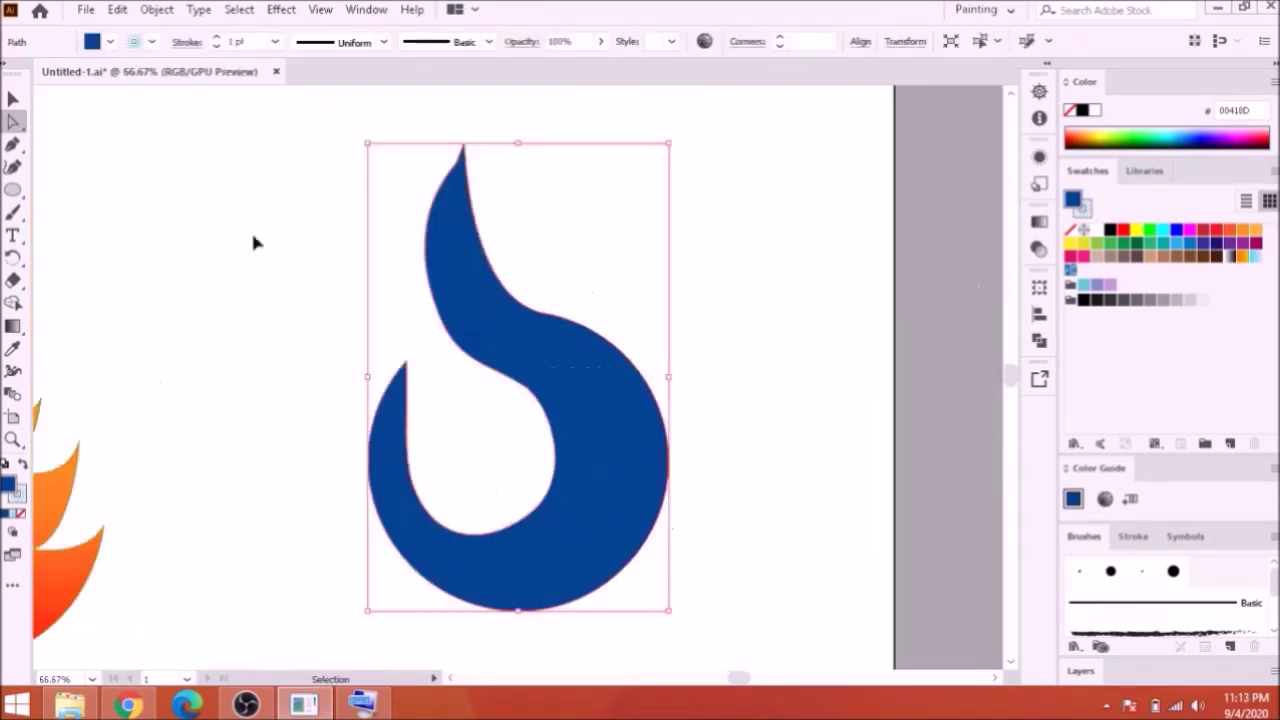
{"action": "key", "text": "shift+grave"}
{"action": "left_click", "coordinate": [616, 344]}
{"action": "left_click", "coordinate": [570, 319]}
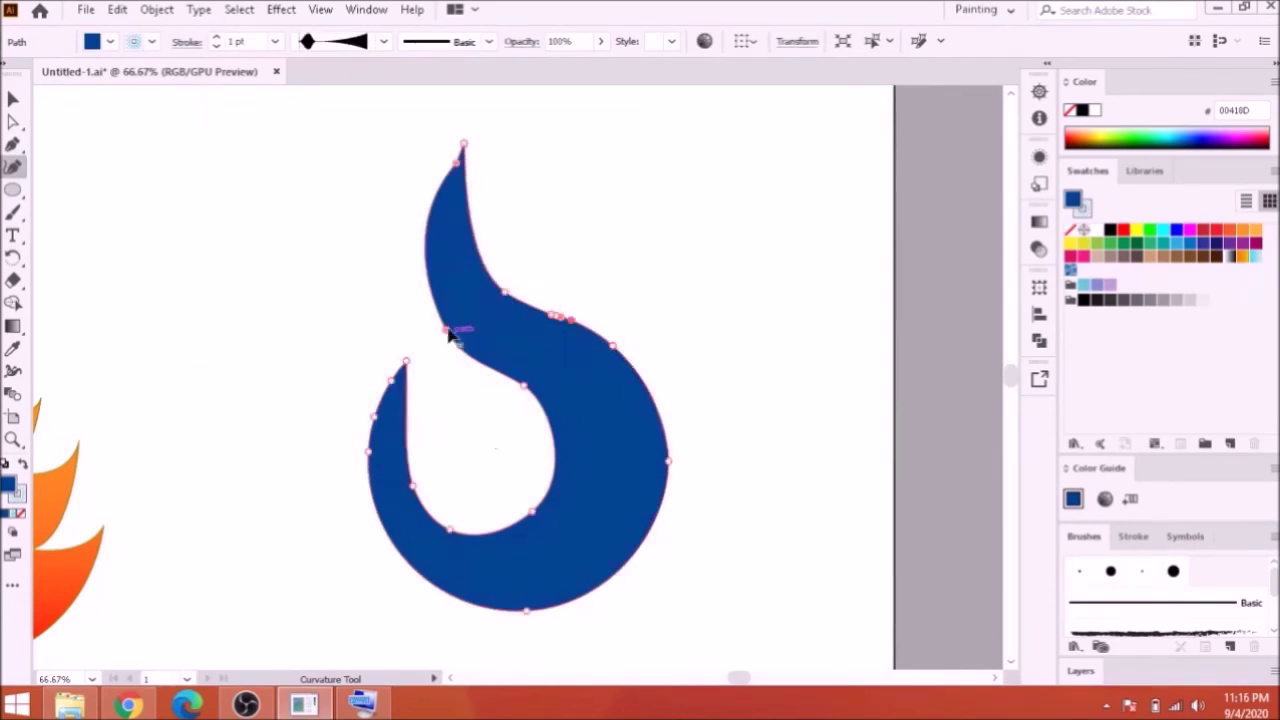
{"action": "left_click", "coordinate": [503, 371]}
{"action": "left_click", "coordinate": [510, 530]}
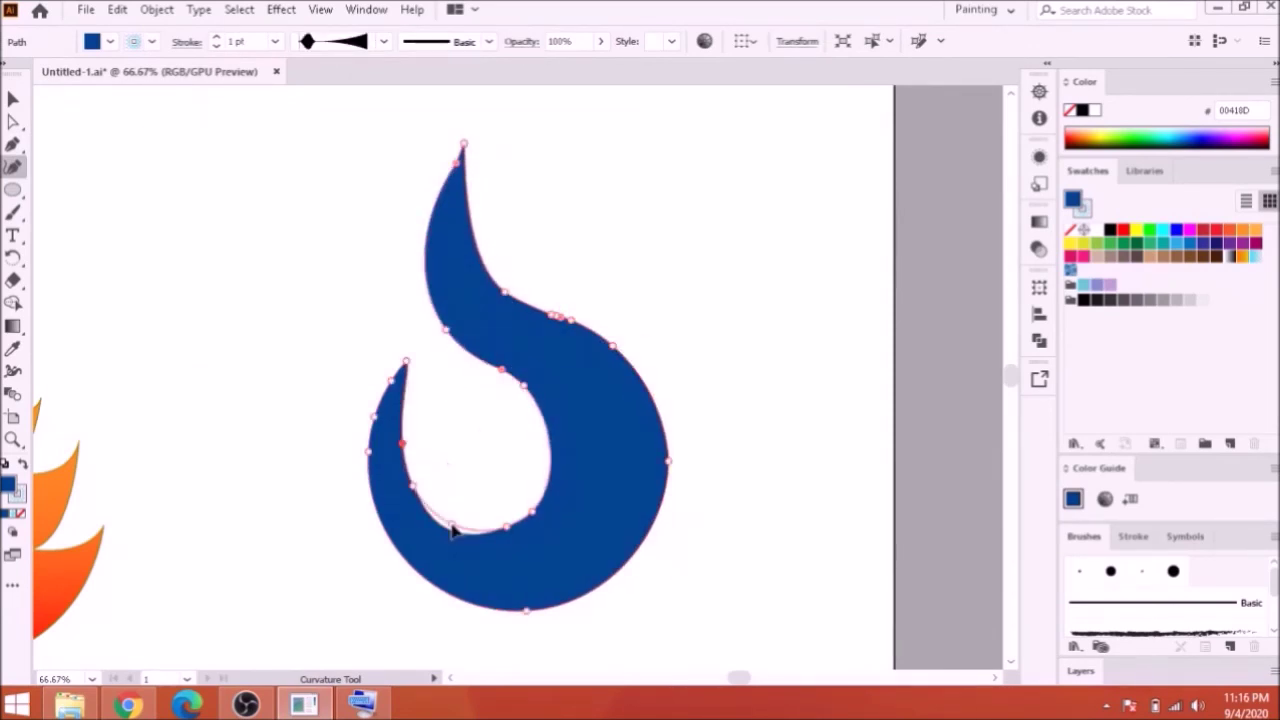
{"action": "key", "text": "a"}
{"action": "left_click", "coordinate": [455, 470]}
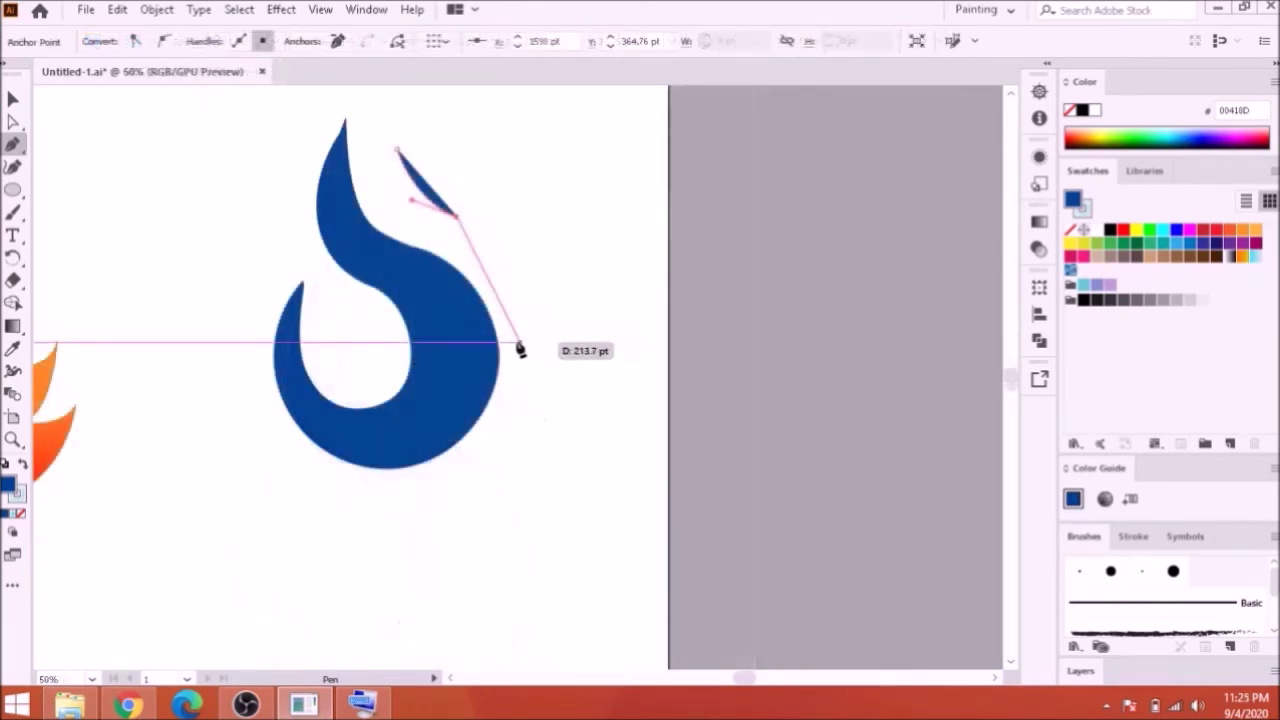
Step: Draw a separate closed, S-curved flame lick along the outer right side of the blue flame
{"action": "left_click_drag", "start_coordinate": [520, 340], "coordinate": [495, 436]}
{"action": "left_click", "coordinate": [520, 338]}
{"action": "left_click", "coordinate": [530, 254]}
{"action": "left_click_drag", "start_coordinate": [491, 268], "coordinate": [482, 184]}
{"action": "key", "text": "ctrl+z"}
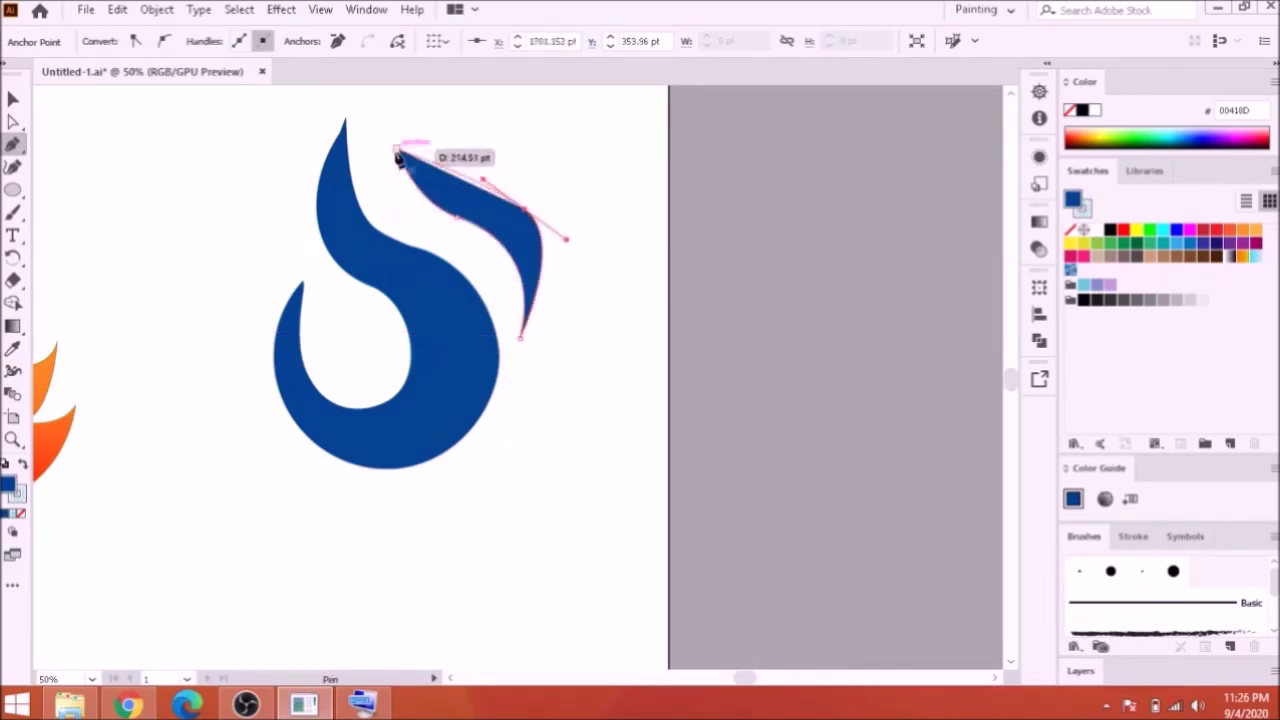
Step: Raise the upper tip of the separate lick to about Y 245.96 pt
{"action": "scroll", "coordinate": [362, 108], "scroll_direction": "up", "scroll_amount": 3}
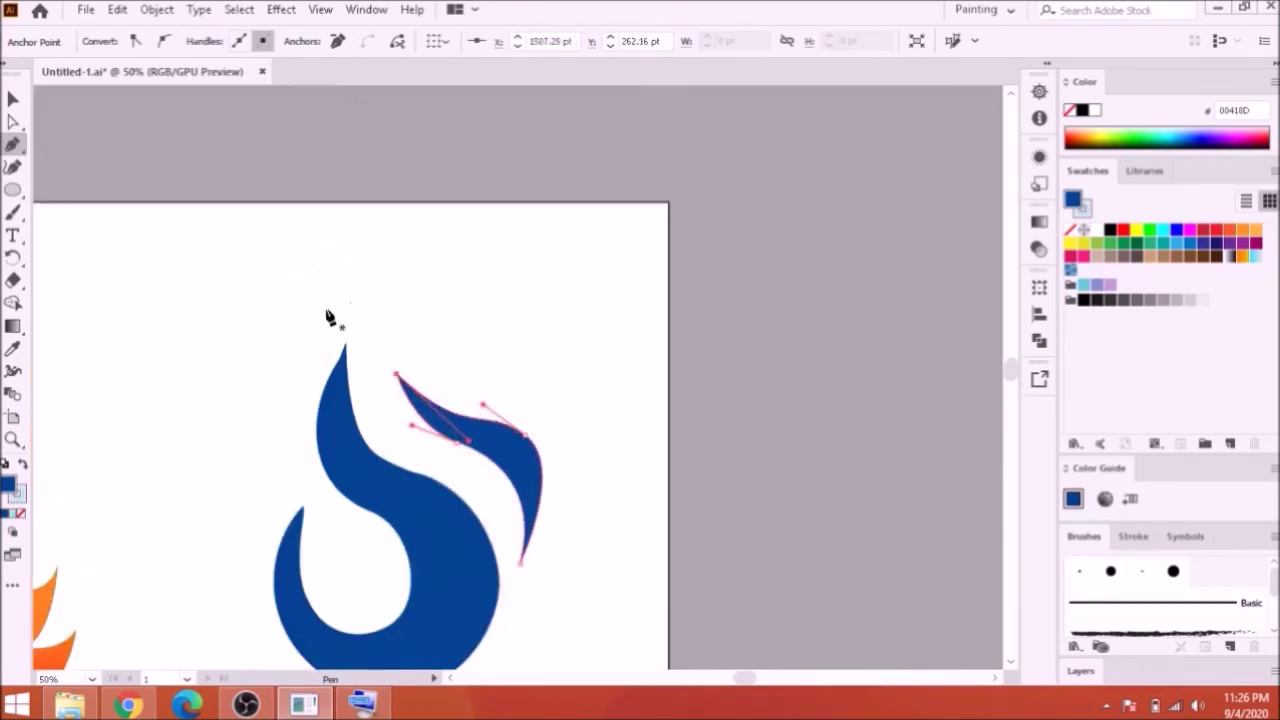
{"action": "left_click", "coordinate": [14, 122]}
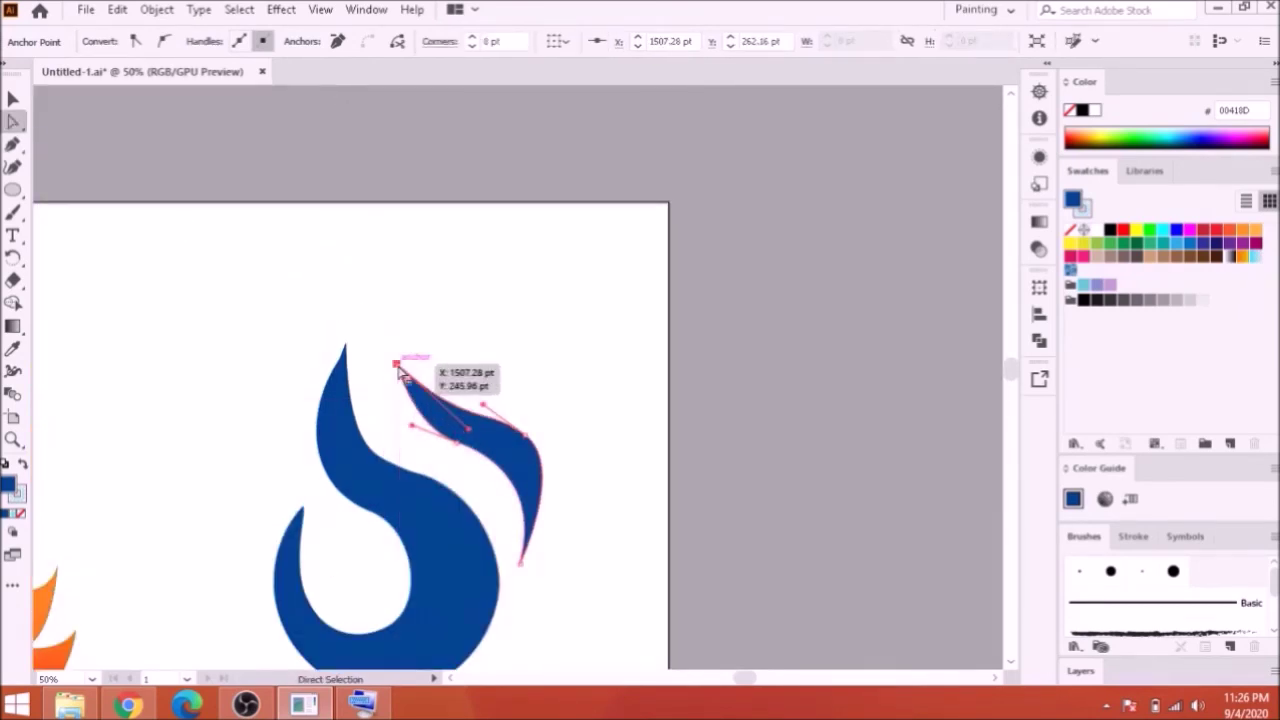
{"action": "left_click", "coordinate": [565, 529]}
{"action": "left_click", "coordinate": [463, 449]}
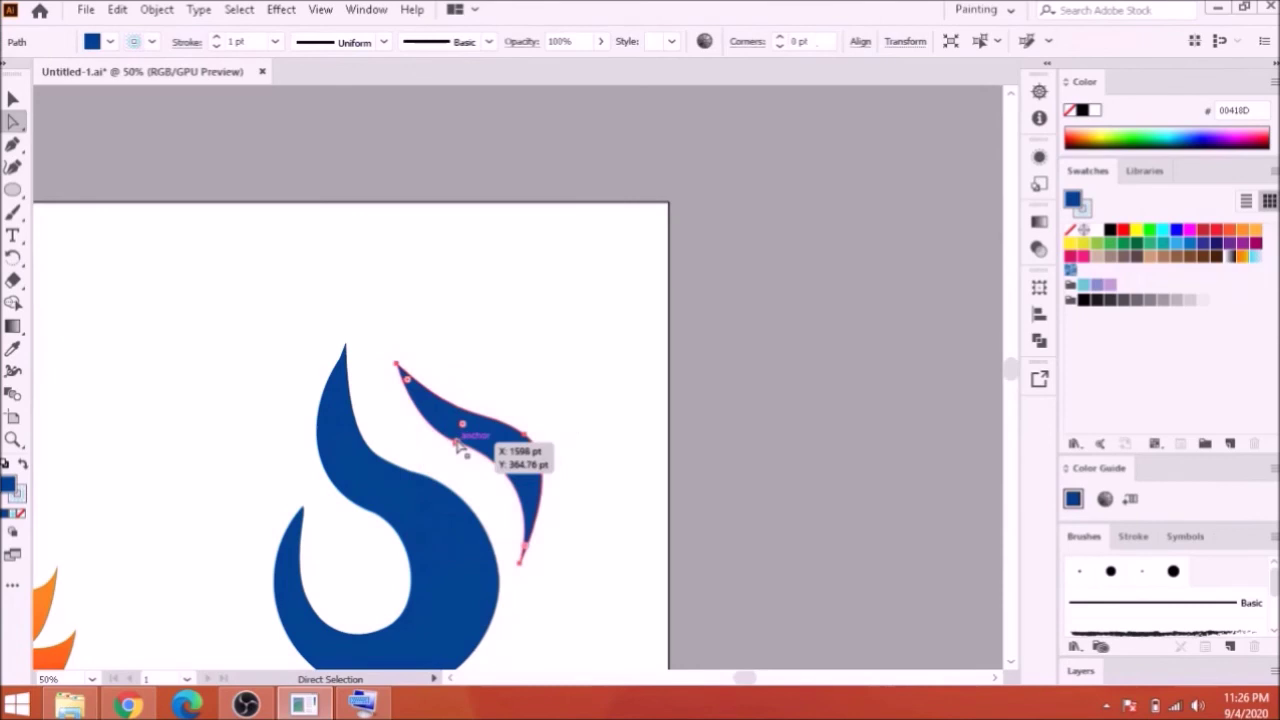
Step: Try to reshape the lick by adjusting handles at its middle anchors, and undo the adjustments
{"action": "left_click", "coordinate": [455, 440]}
{"action": "left_click_drag", "start_coordinate": [546, 466], "coordinate": [574, 477]}
{"action": "left_click", "coordinate": [571, 437]}
{"action": "left_click", "coordinate": [455, 442]}
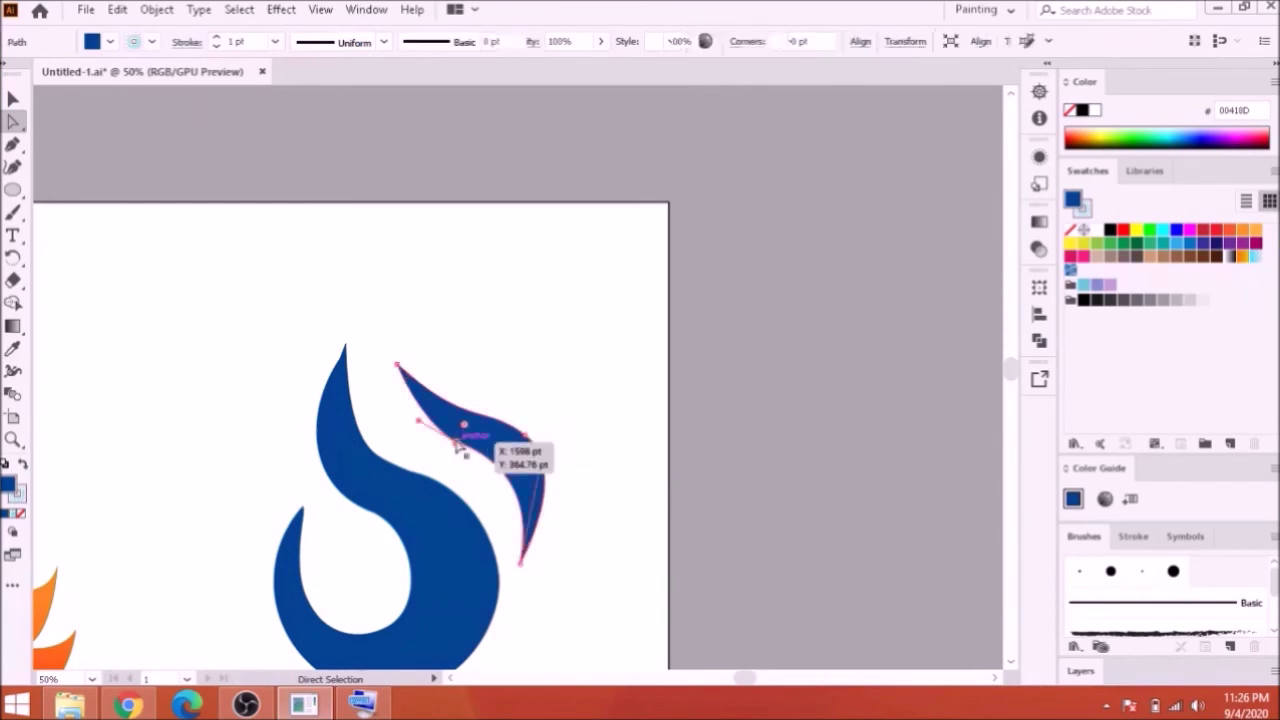
{"action": "key", "text": "ctrl+z"}
{"action": "key", "text": "ctrl+z"}
{"action": "key", "text": "ctrl+z"}
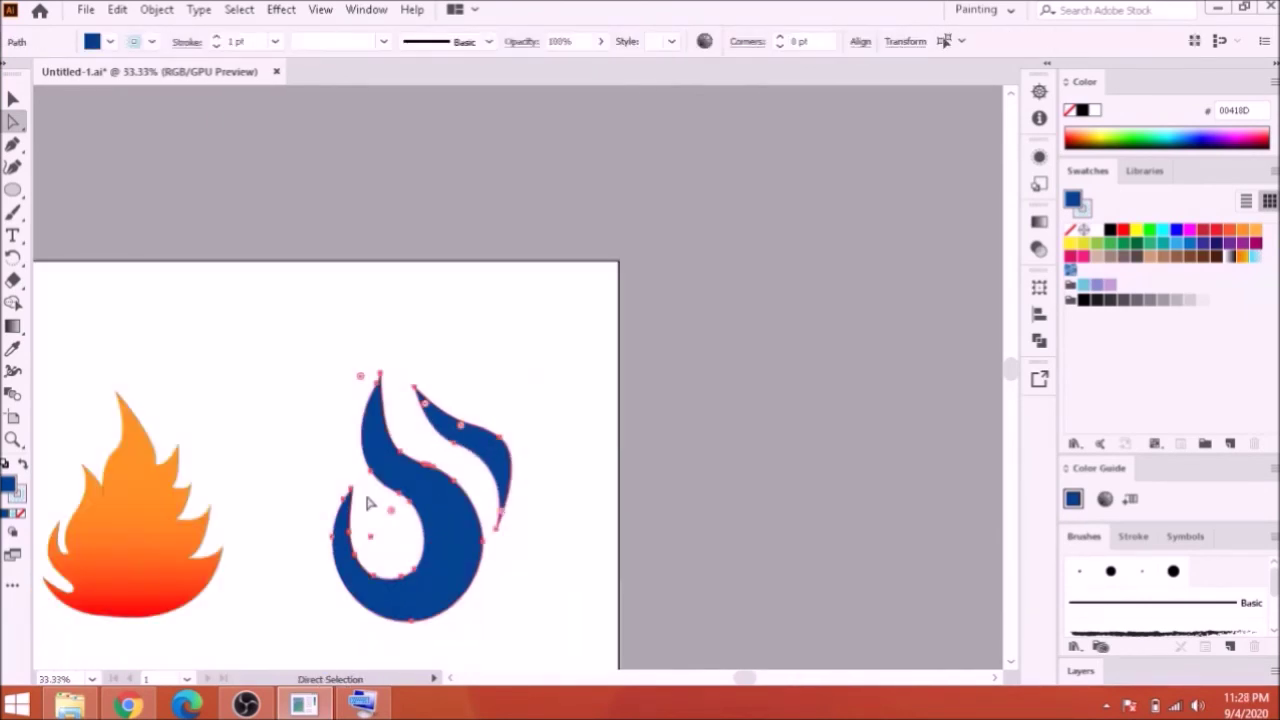
Step: Draw a closed crescent along the inner edge of the blue flame's cut-out, starting and ending at the left tip
{"action": "key", "text": "ctrl+plus"}
{"action": "key", "text": "ctrl+plus"}
{"action": "key", "text": "a"}
{"action": "key", "text": "p"}
{"action": "key", "text": "ctrl+plus"}
{"action": "left_click_drag", "start_coordinate": [420, 550], "coordinate": [512, 527]}
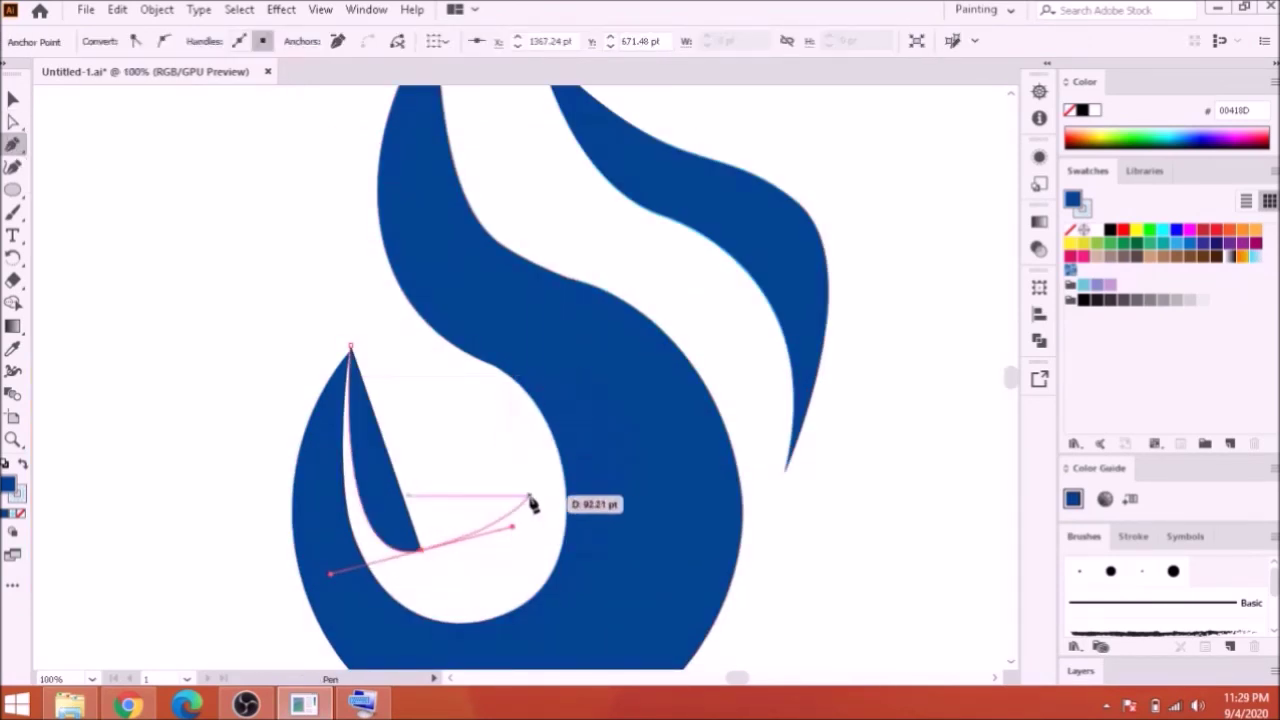
{"action": "left_click_drag", "start_coordinate": [478, 358], "coordinate": [354, 243]}
{"action": "left_click_drag", "start_coordinate": [500, 613], "coordinate": [334, 620]}
{"action": "left_click_drag", "start_coordinate": [561, 383], "coordinate": [537, 543]}
{"action": "left_click_drag", "start_coordinate": [360, 394], "coordinate": [291, 420]}
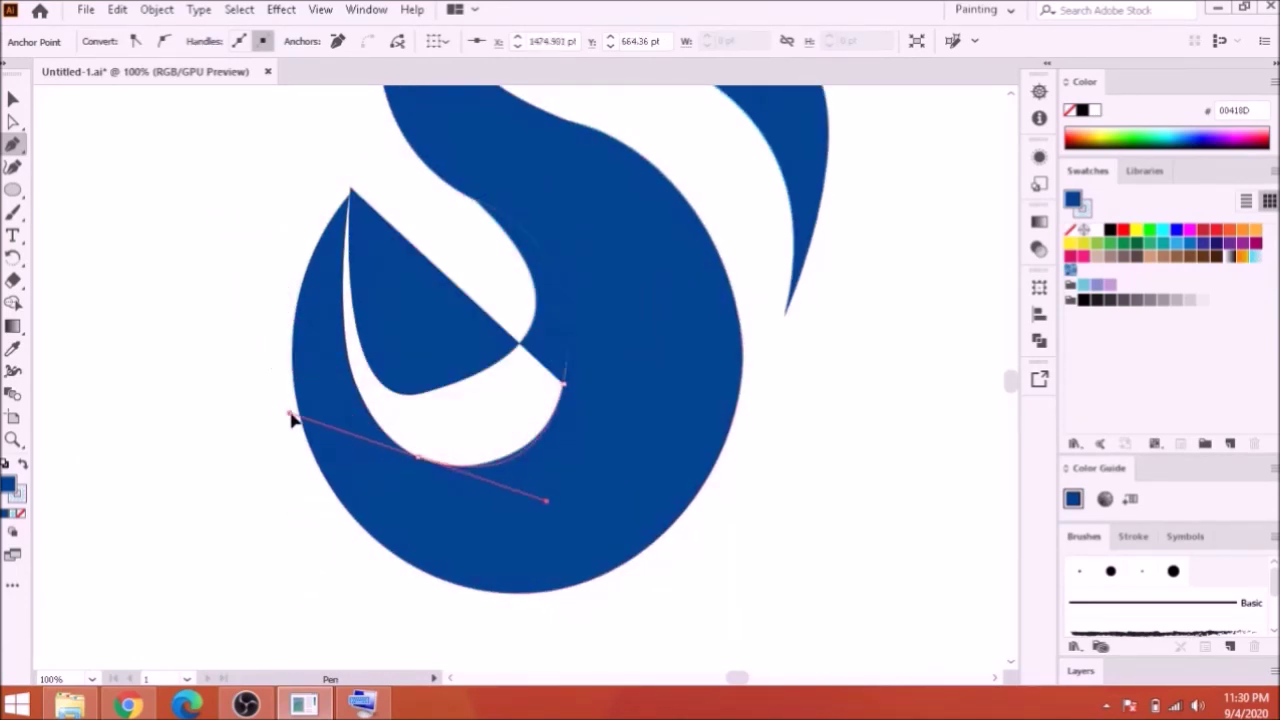
{"action": "left_click", "coordinate": [350, 188]}
Step: Fill the crescent with teal, 007168
{"action": "left_click", "coordinate": [13, 121]}
{"action": "double_click", "coordinate": [8, 484]}
{"action": "type", "text": "00337C"}
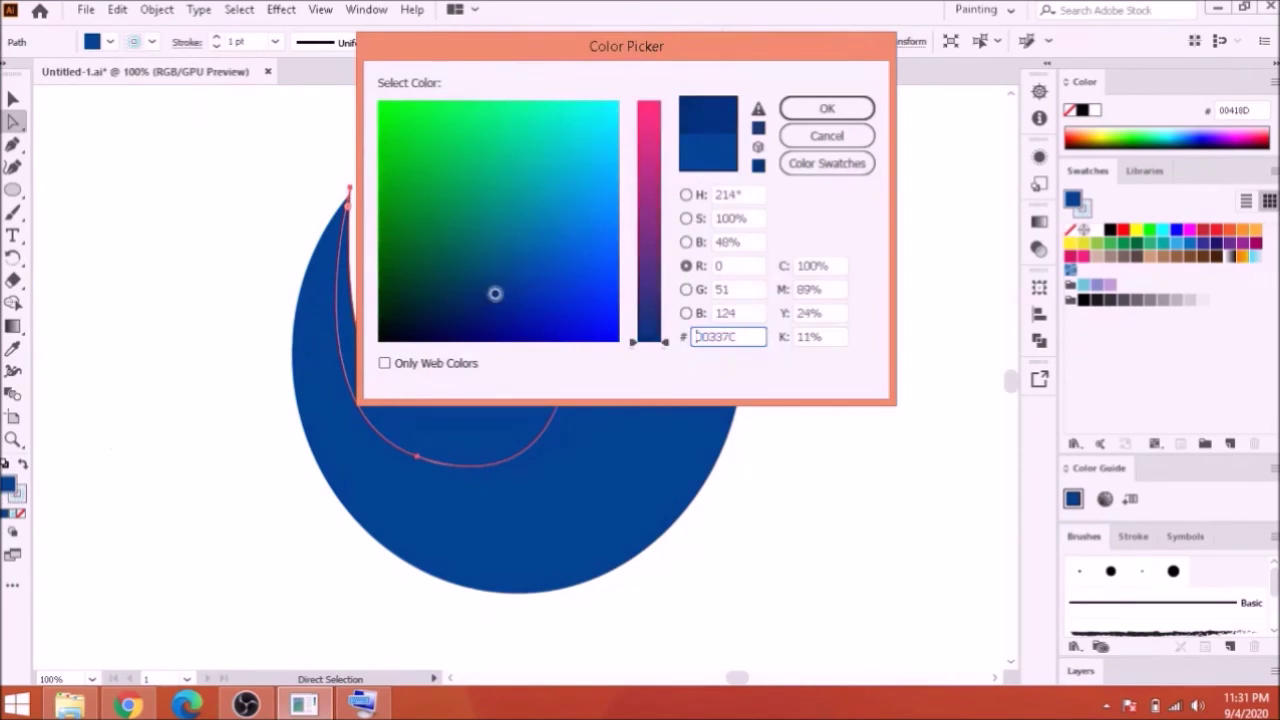
{"action": "type", "text": "007168"}
{"action": "left_click", "coordinate": [803, 113]}
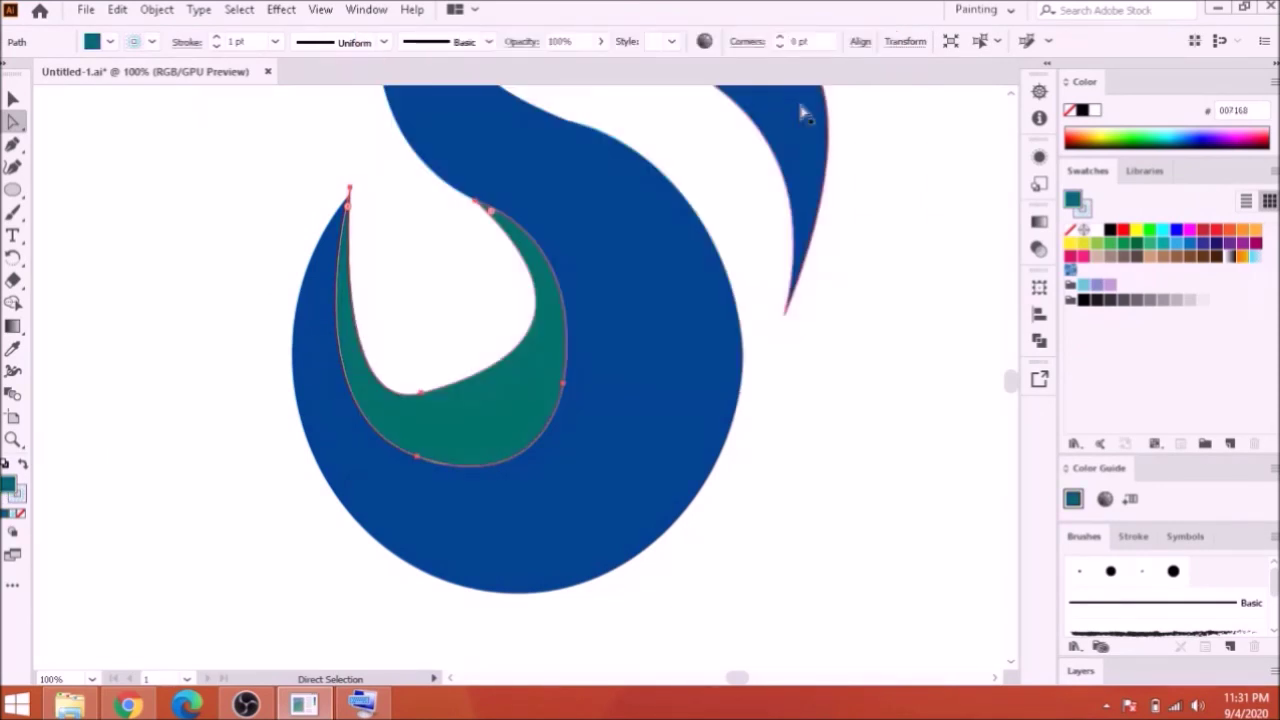
Step: Adjust the handle at the teal crescent's lower inner anchor so its edge rounds out the white cut-out
{"action": "left_click", "coordinate": [420, 394]}
{"action": "left_click_drag", "start_coordinate": [478, 378], "coordinate": [514, 420]}
{"action": "key", "text": "ctrl+minus"}
{"action": "key", "text": "ctrl+minus"}
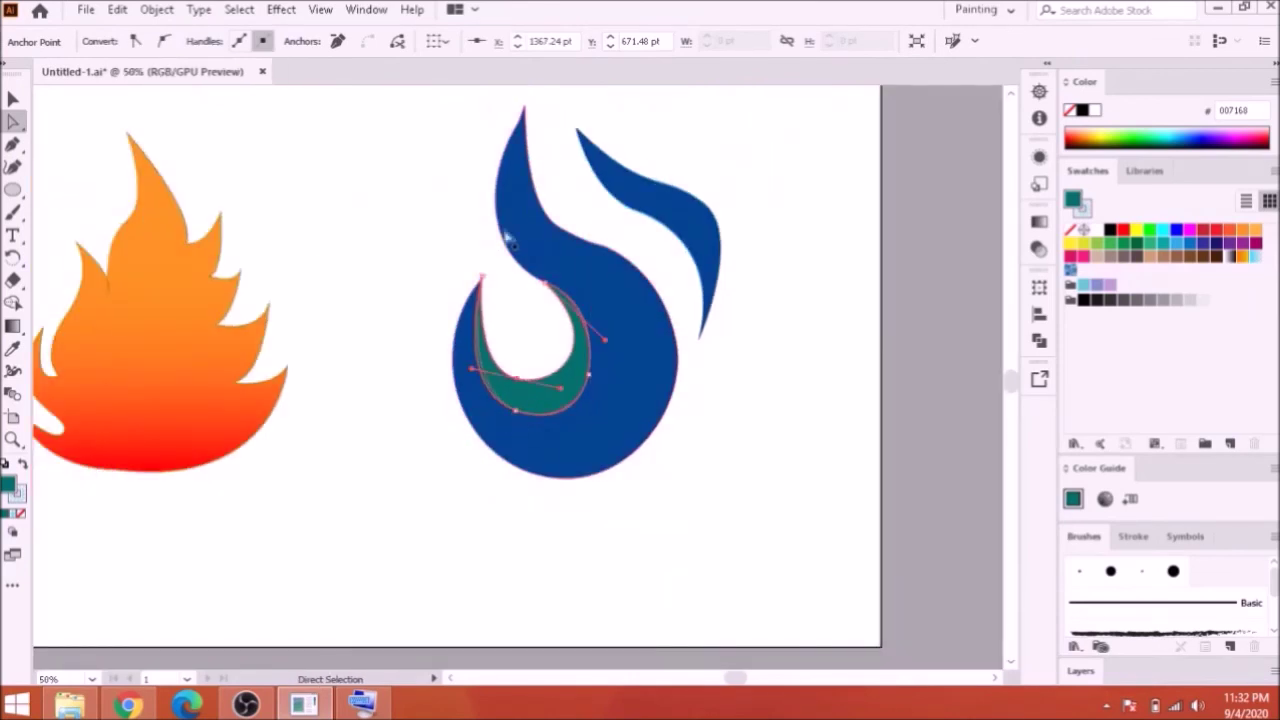
Step: Draw a narrow closed strip along the inner edge of the separate blue lick, running between its two tips
{"action": "left_click", "coordinate": [578, 132]}
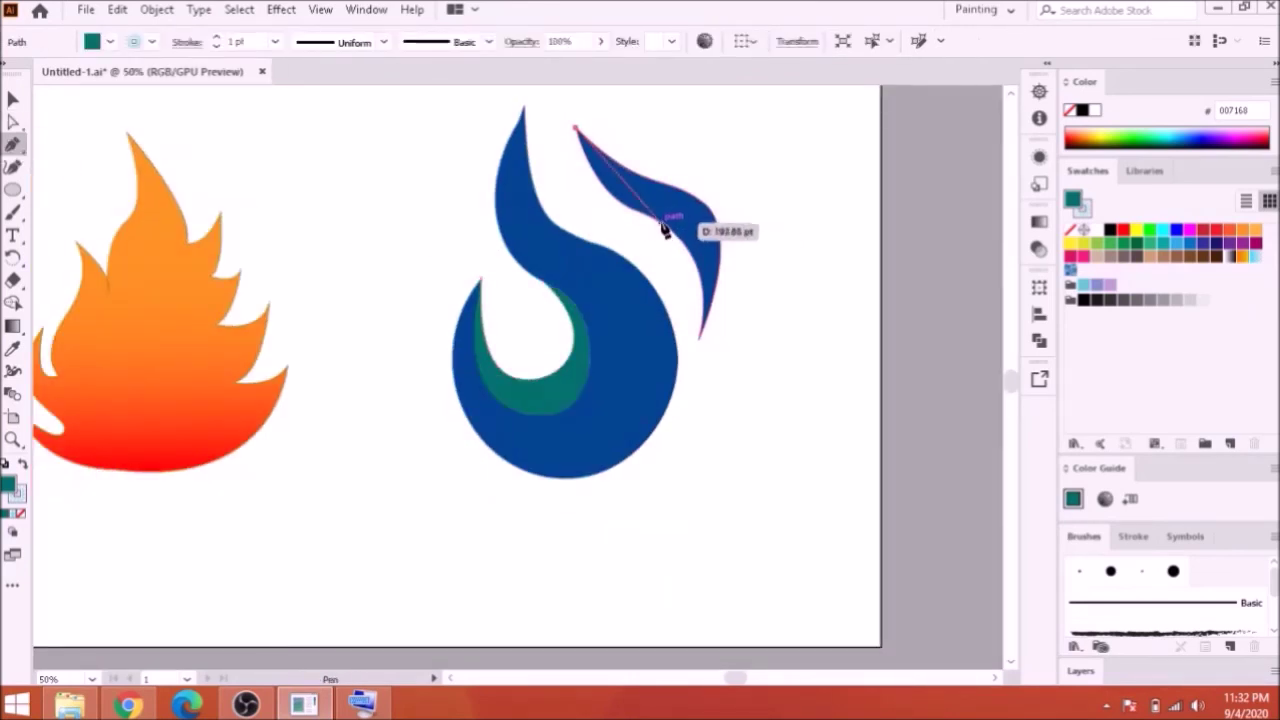
{"action": "left_click_drag", "start_coordinate": [720, 224], "coordinate": [703, 337]}
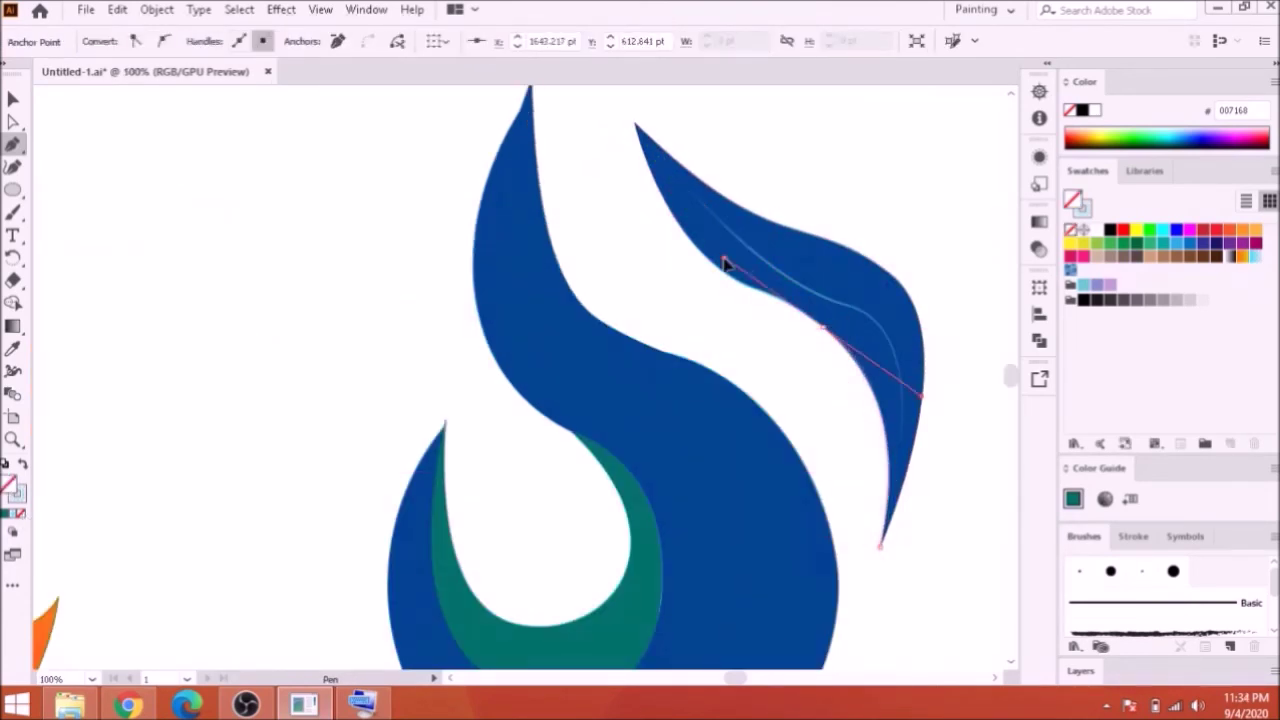
{"action": "left_click_drag", "start_coordinate": [722, 258], "coordinate": [686, 277]}
{"action": "scroll", "coordinate": [742, 612], "scroll_direction": "up", "scroll_amount": 5}
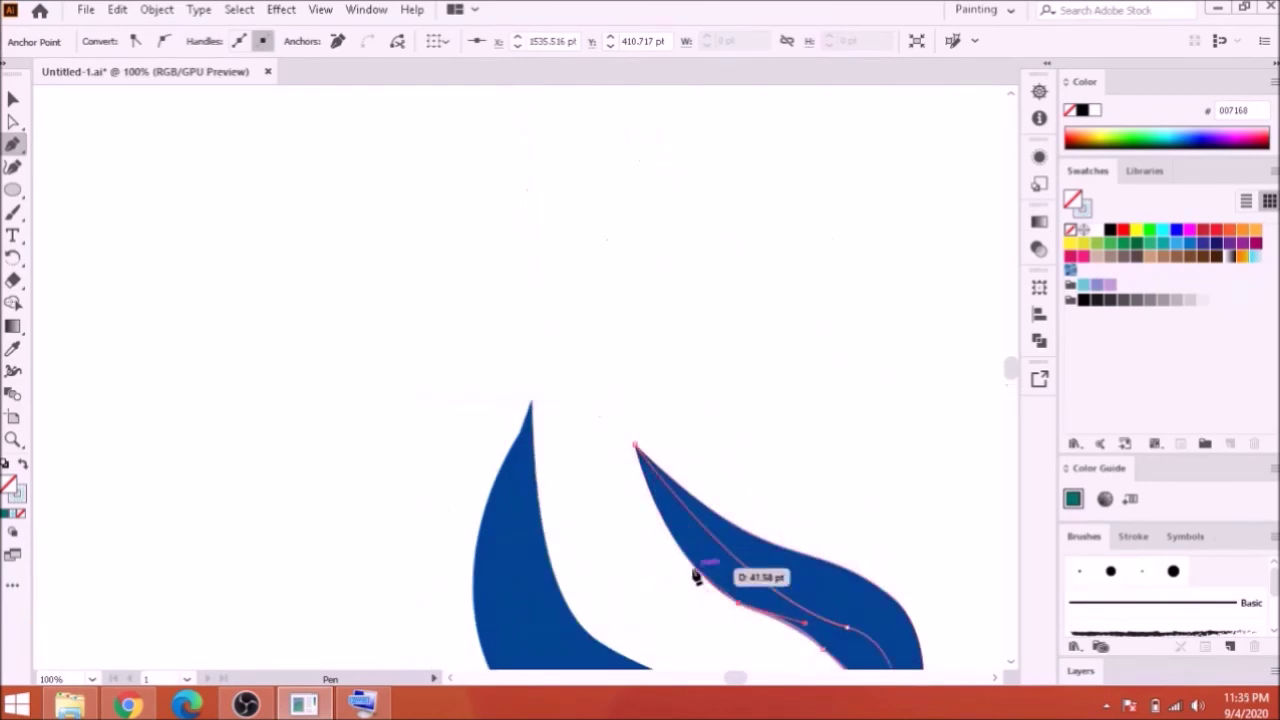
Step: Fill the strip on the lick with the crescent's teal using the Eyedropper
{"action": "key", "text": "a"}
{"action": "key", "text": "ctrl+minus"}
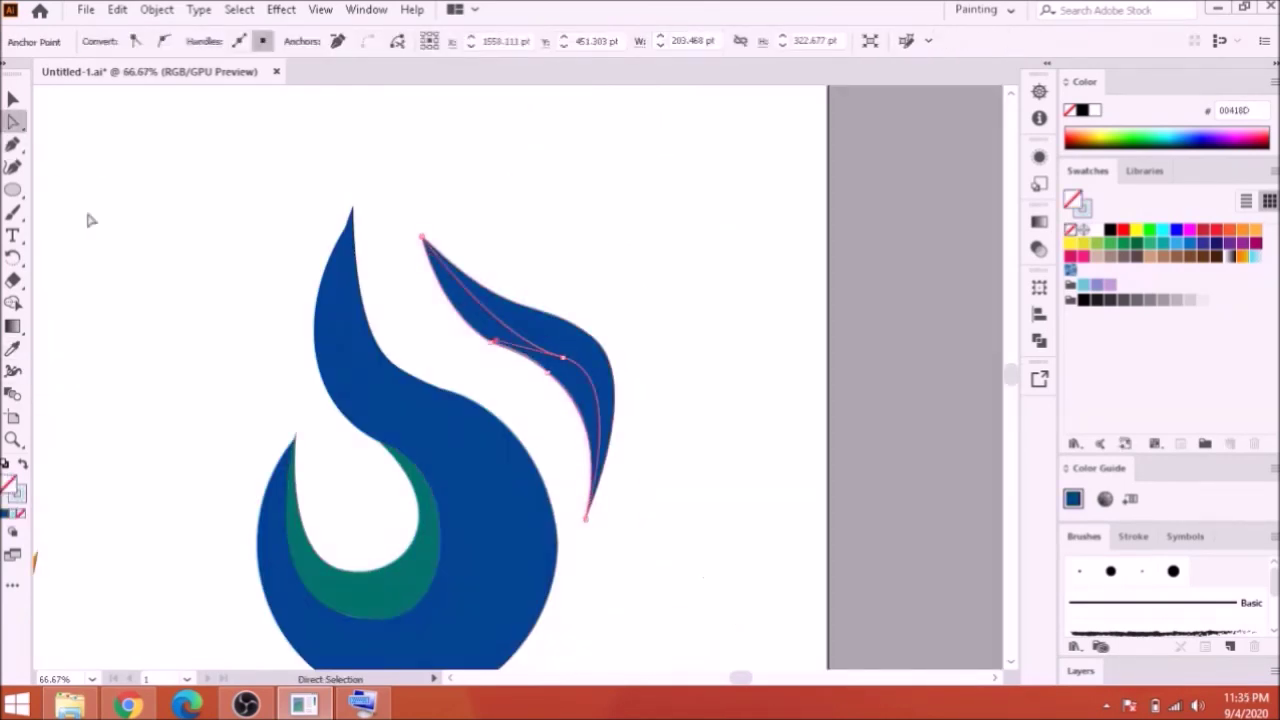
{"action": "key", "text": "period"}
{"action": "left_click", "coordinate": [13, 349]}
{"action": "left_click", "coordinate": [300, 477]}
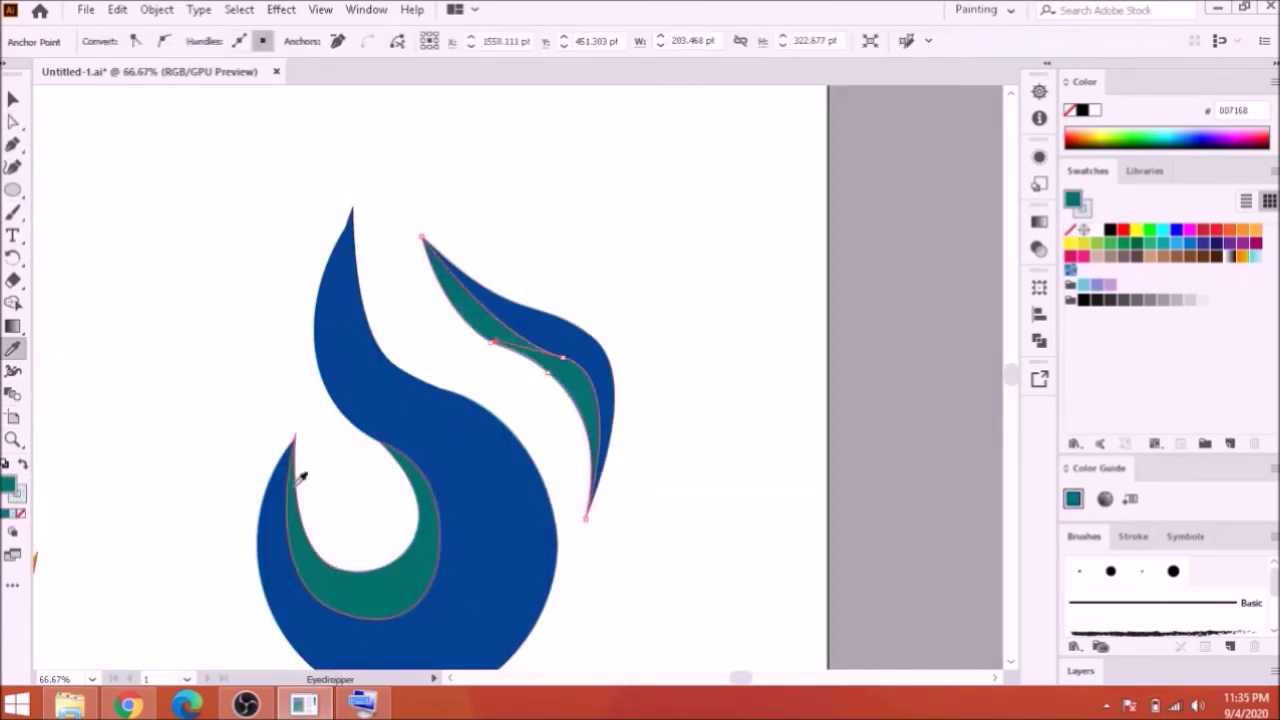
{"action": "key", "text": "ctrl+minus"}
Step: Fill the main blue flame body with the orange-to-gold gradient swatch
{"action": "left_click", "coordinate": [14, 147]}
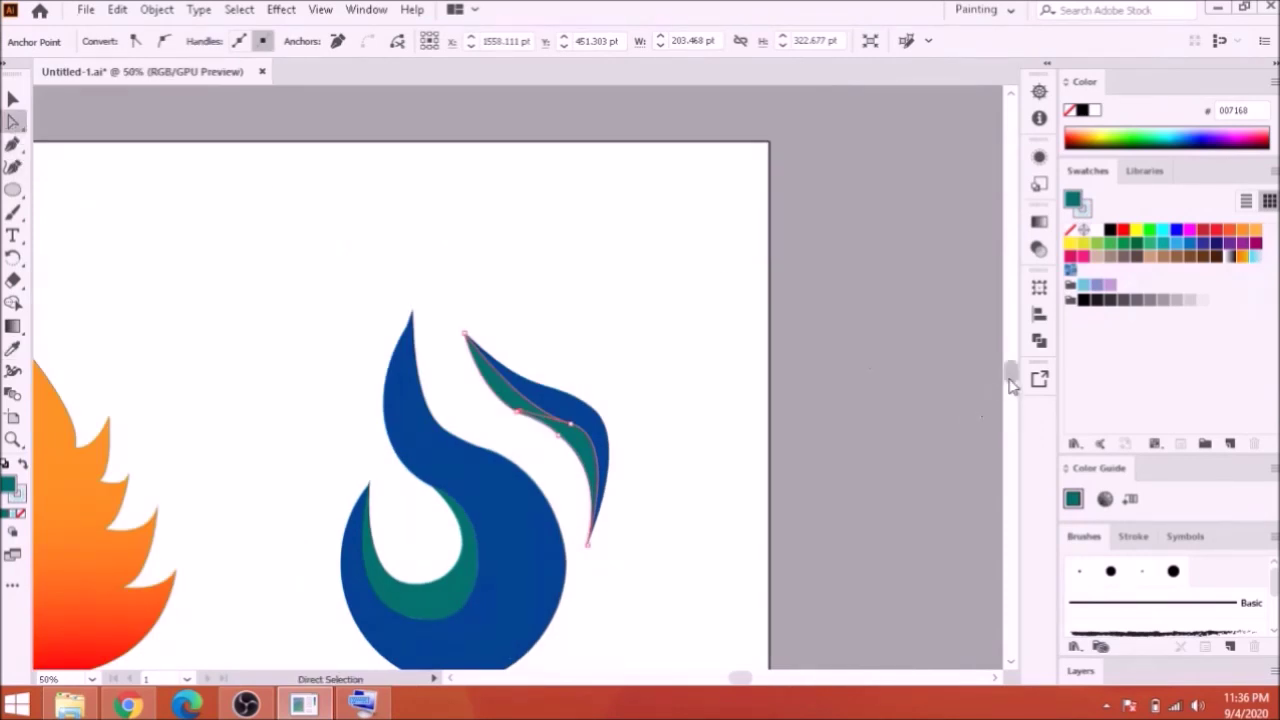
{"action": "scroll", "coordinate": [1012, 385], "scroll_direction": "down", "scroll_amount": 2}
{"action": "left_click", "coordinate": [520, 482]}
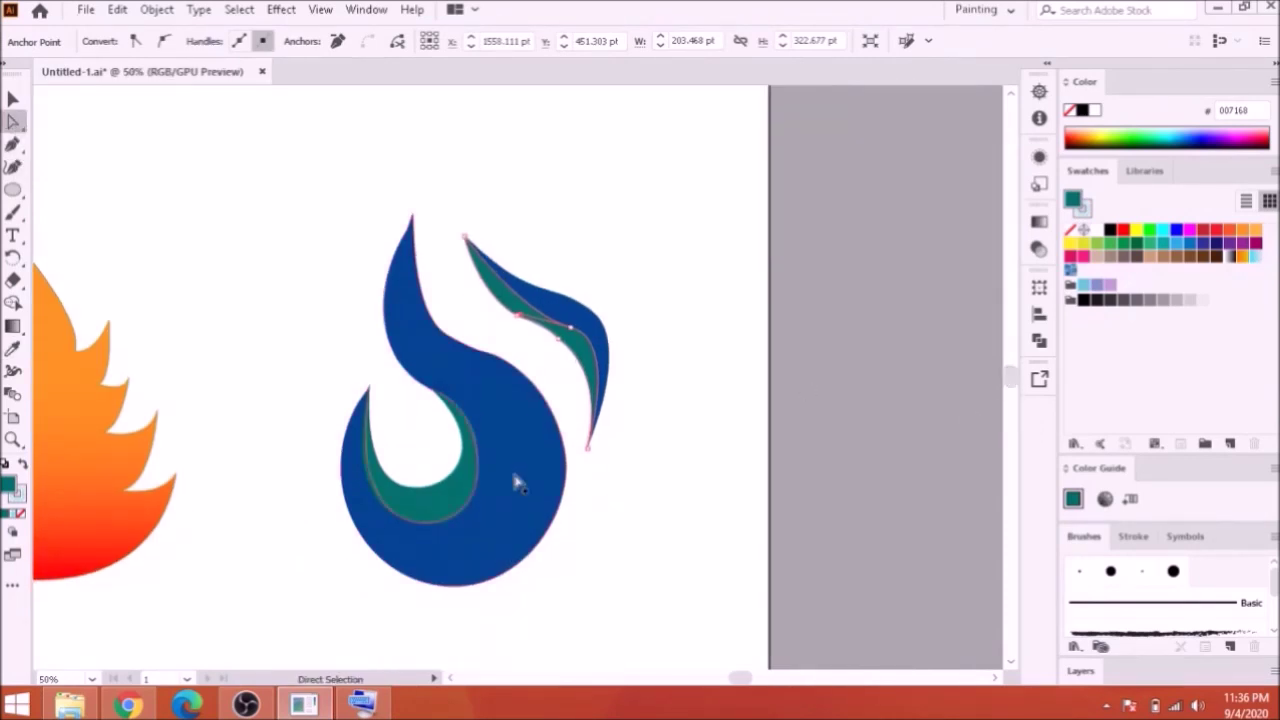
{"action": "left_click", "coordinate": [1241, 258]}
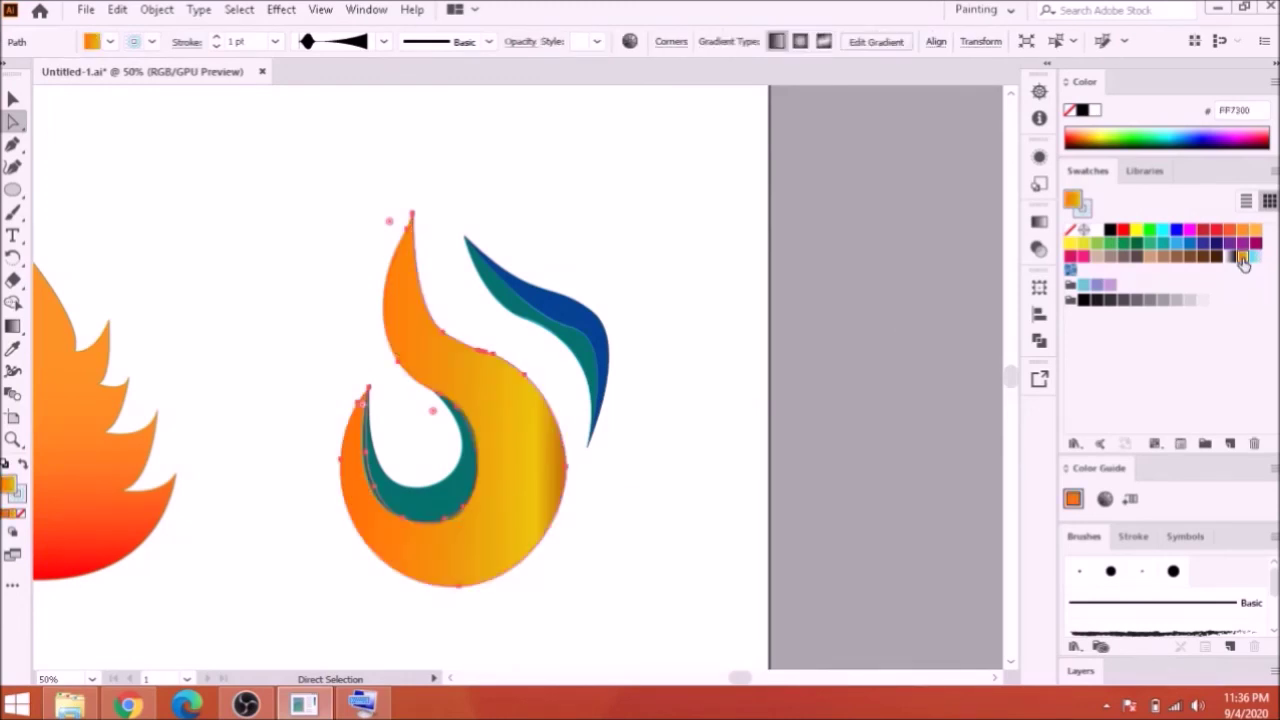
Step: Try the radial gradient type on the flame body, and return it to linear
{"action": "left_click", "coordinate": [1040, 222]}
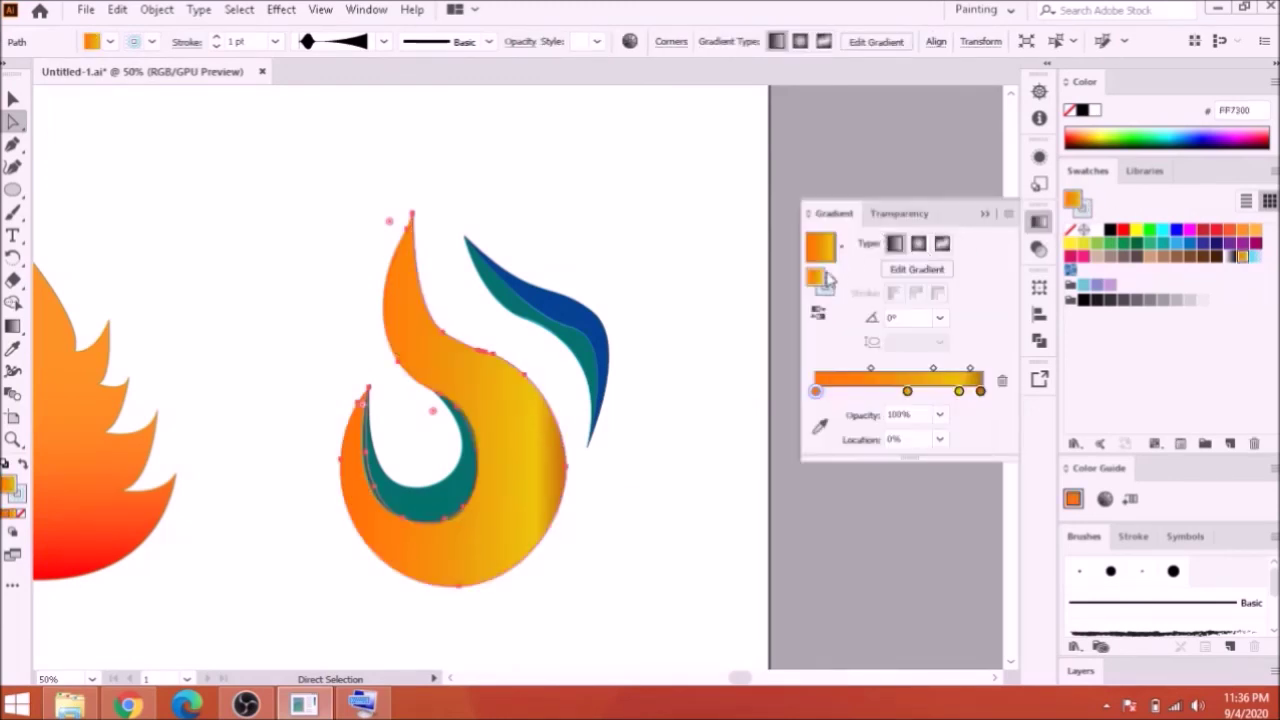
{"action": "left_click", "coordinate": [920, 245]}
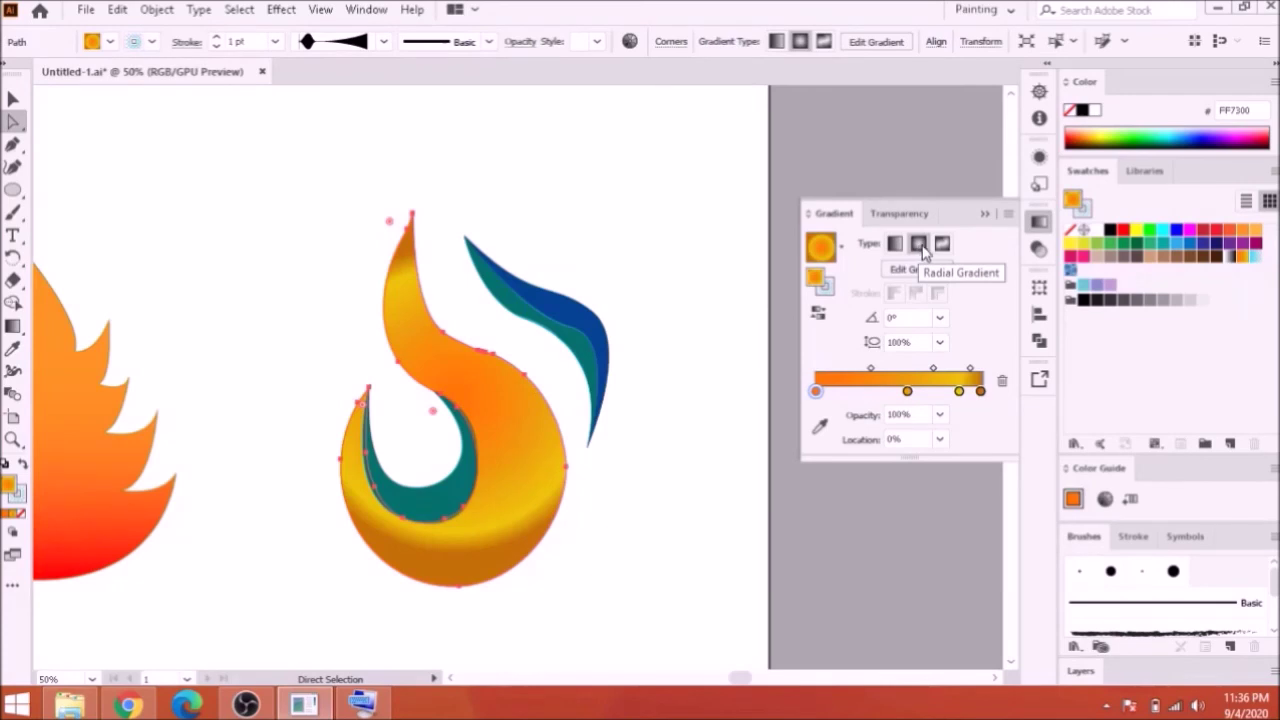
{"action": "left_click", "coordinate": [895, 245]}
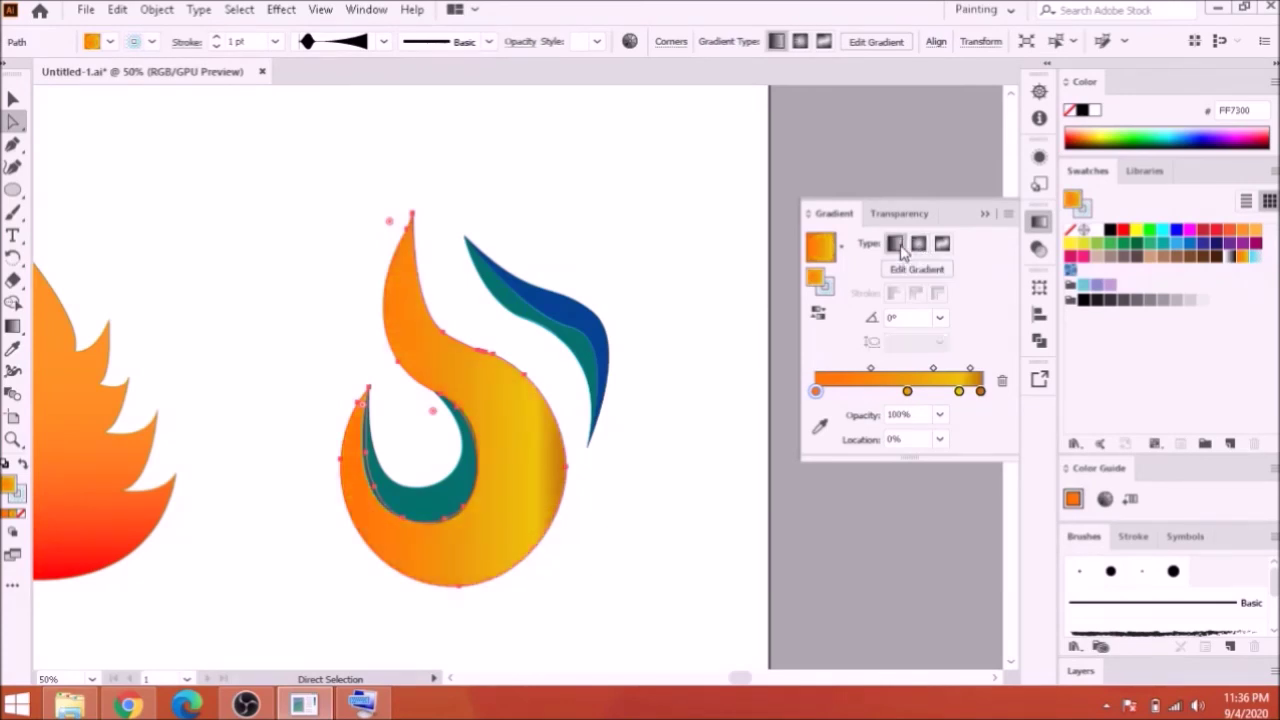
Step: Move the gold colour stop of the flame body's gradient to location 97.69%
{"action": "left_click", "coordinate": [951, 391]}
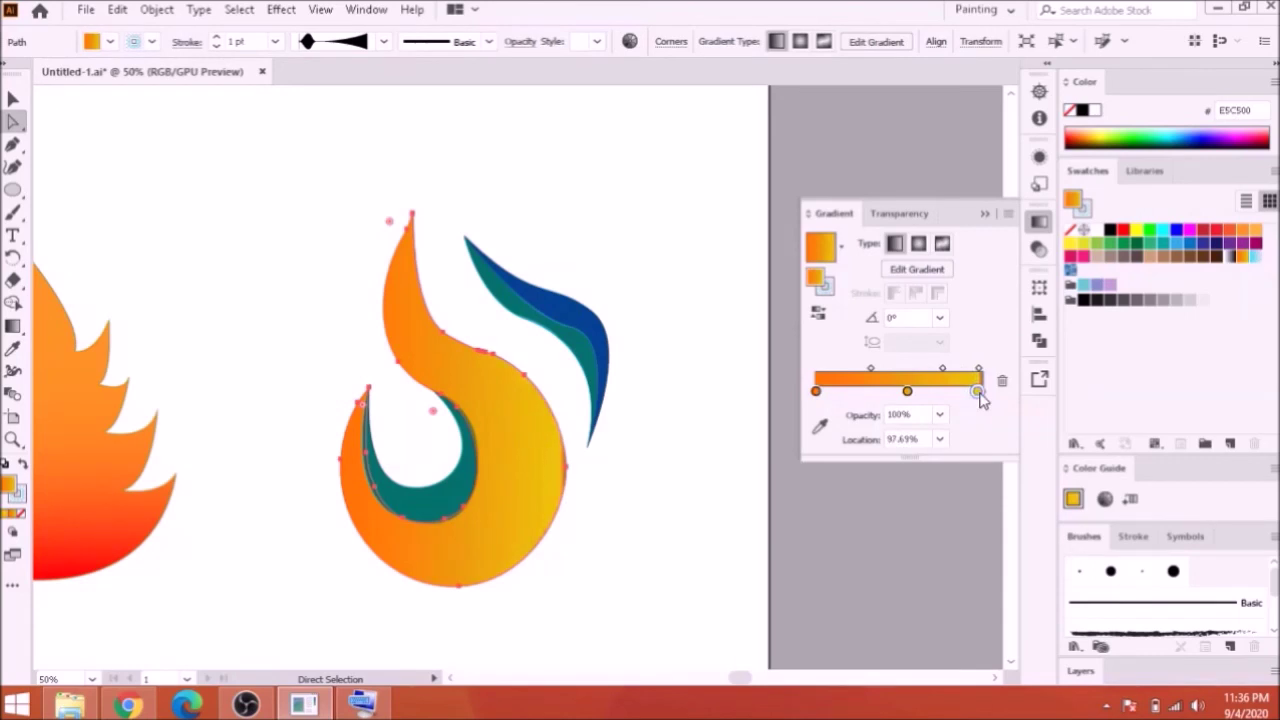
{"action": "left_click", "coordinate": [985, 214]}
Step: Fill the teal crescent, the separate blue lick and its teal strip with the orange-to-gold gradient swatch
{"action": "left_click", "coordinate": [440, 502]}
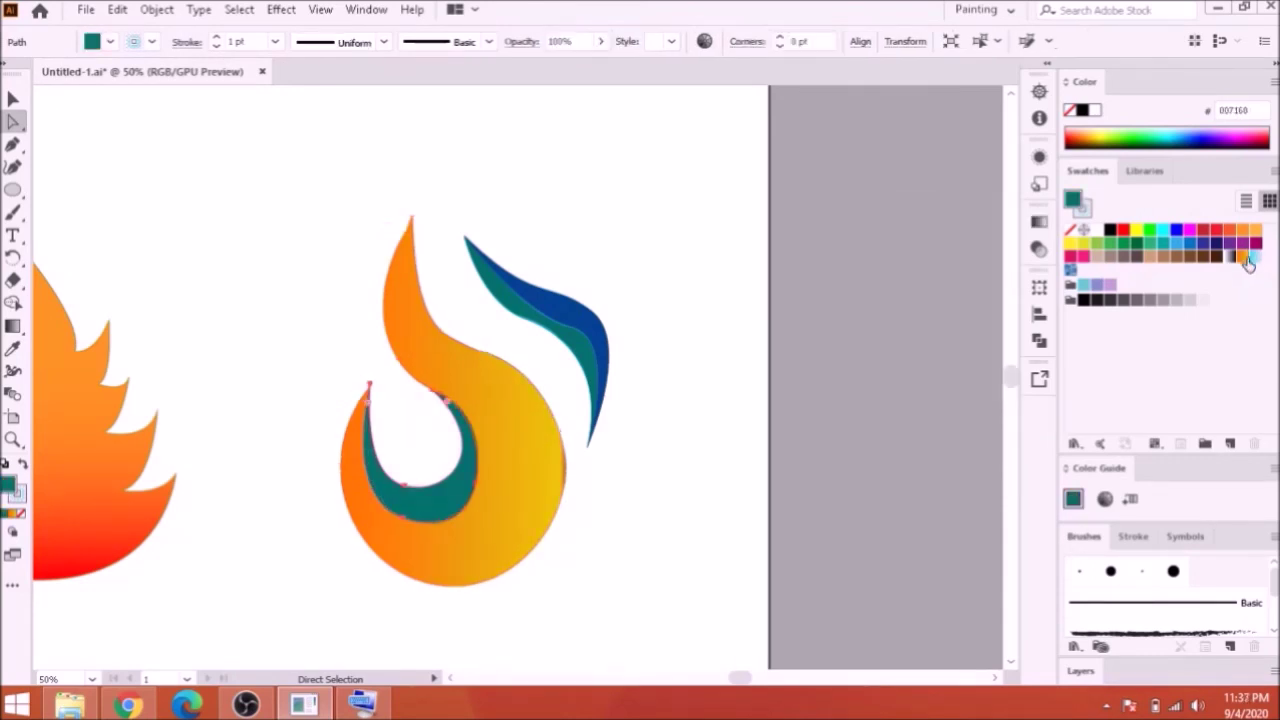
{"action": "left_click", "coordinate": [1243, 257]}
{"action": "left_click", "coordinate": [580, 312]}
{"action": "left_click", "coordinate": [1243, 257]}
{"action": "left_click", "coordinate": [574, 342]}
{"action": "left_click", "coordinate": [1243, 257]}
Step: Run the main flame body's gradient vertically, from orange at its upper tip to gold at its base
{"action": "left_click", "coordinate": [510, 440]}
{"action": "left_click", "coordinate": [13, 326]}
{"action": "left_click_drag", "start_coordinate": [450, 212], "coordinate": [463, 590]}
{"action": "scroll", "coordinate": [481, 343], "scroll_direction": "down", "scroll_amount": 1}
{"action": "left_click_drag", "start_coordinate": [239, 301], "coordinate": [174, 234]}
{"action": "left_click_drag", "start_coordinate": [272, 227], "coordinate": [272, 390]}
{"action": "left_click_drag", "start_coordinate": [457, 218], "coordinate": [457, 592]}
Step: Redirect the crescent's gradient with the Gradient tool so it runs almost horizontally from orange to gold
{"action": "left_click", "coordinate": [13, 121]}
{"action": "left_click", "coordinate": [417, 446]}
{"action": "left_click", "coordinate": [13, 326]}
{"action": "left_click_drag", "start_coordinate": [420, 258], "coordinate": [420, 538]}
{"action": "left_click_drag", "start_coordinate": [288, 470], "coordinate": [330, 472]}
Step: Run the separate lick's gradient lengthwise, from orange at its upper tip to gold at its lower tip
{"action": "left_click", "coordinate": [13, 121]}
{"action": "left_click", "coordinate": [590, 268]}
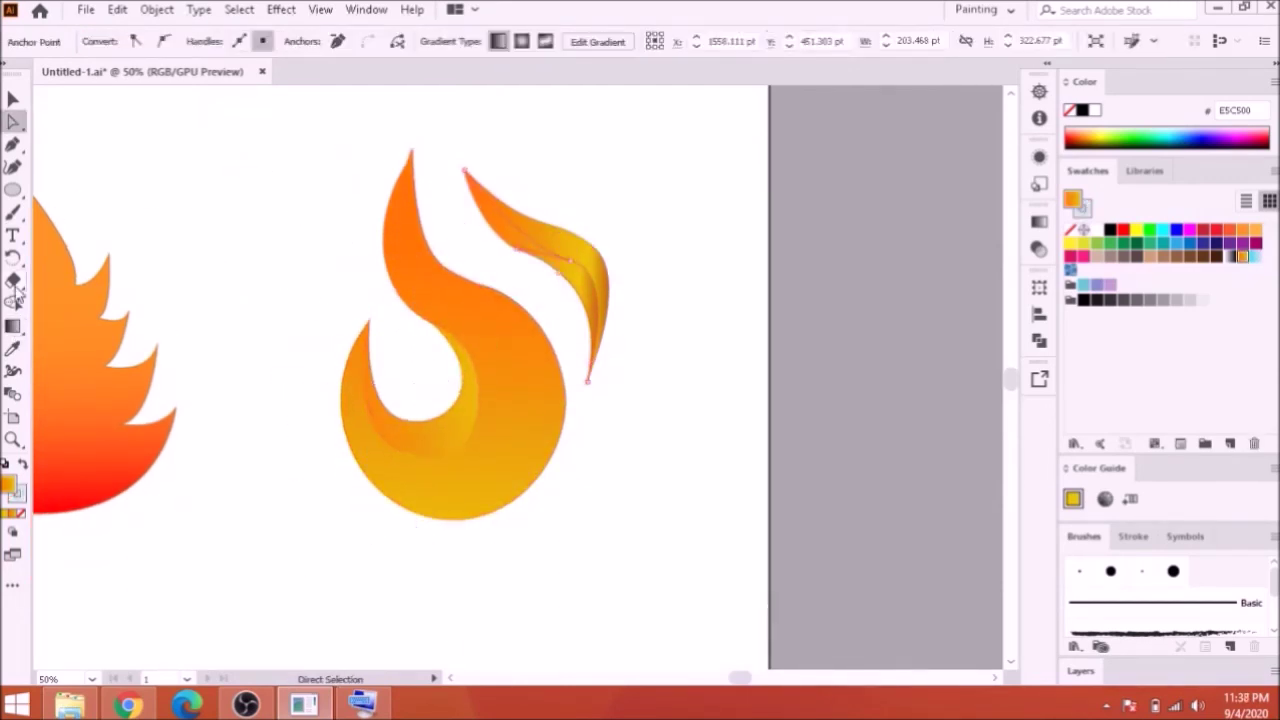
{"action": "left_click", "coordinate": [13, 326]}
{"action": "left_click_drag", "start_coordinate": [531, 180], "coordinate": [549, 406]}
{"action": "left_click_drag", "start_coordinate": [537, 243], "coordinate": [543, 442]}
{"action": "left_click", "coordinate": [13, 121]}
Step: Adjust the colour stops and midpoints in the gradients of the separate lick and its inner strip
{"action": "left_click", "coordinate": [1039, 222]}
{"action": "left_click_drag", "start_coordinate": [912, 369], "coordinate": [846, 391]}
{"action": "left_click", "coordinate": [817, 391]}
{"action": "left_click", "coordinate": [575, 275]}
{"action": "left_click_drag", "start_coordinate": [959, 391], "coordinate": [903, 391]}
{"action": "left_click_drag", "start_coordinate": [942, 368], "coordinate": [953, 368]}
Step: Try the radial gradient type on the lick's inner strip, and return it to linear
{"action": "left_click", "coordinate": [918, 244]}
{"action": "left_click", "coordinate": [672, 289]}
{"action": "left_click", "coordinate": [590, 298]}
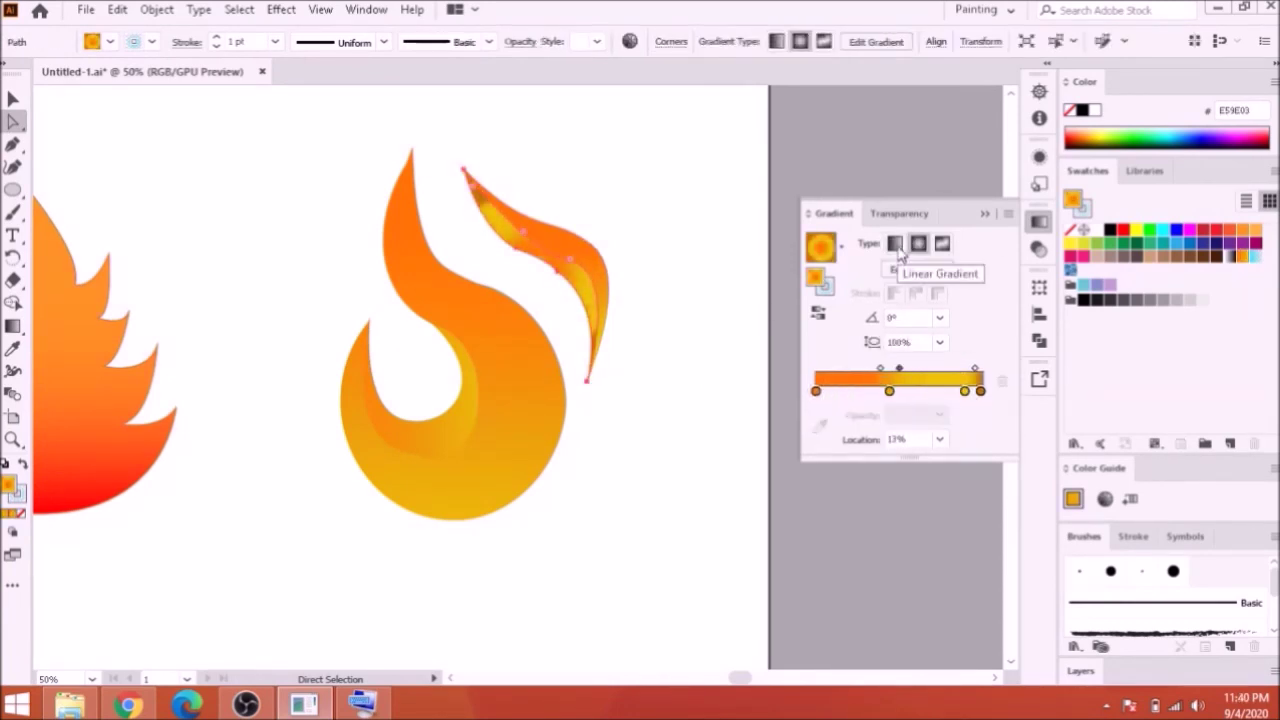
{"action": "left_click", "coordinate": [895, 243]}
Step: Check the crescent's gradient, then deselect it and view all three flames together on the artboard
{"action": "left_click", "coordinate": [463, 423]}
{"action": "left_click", "coordinate": [449, 459]}
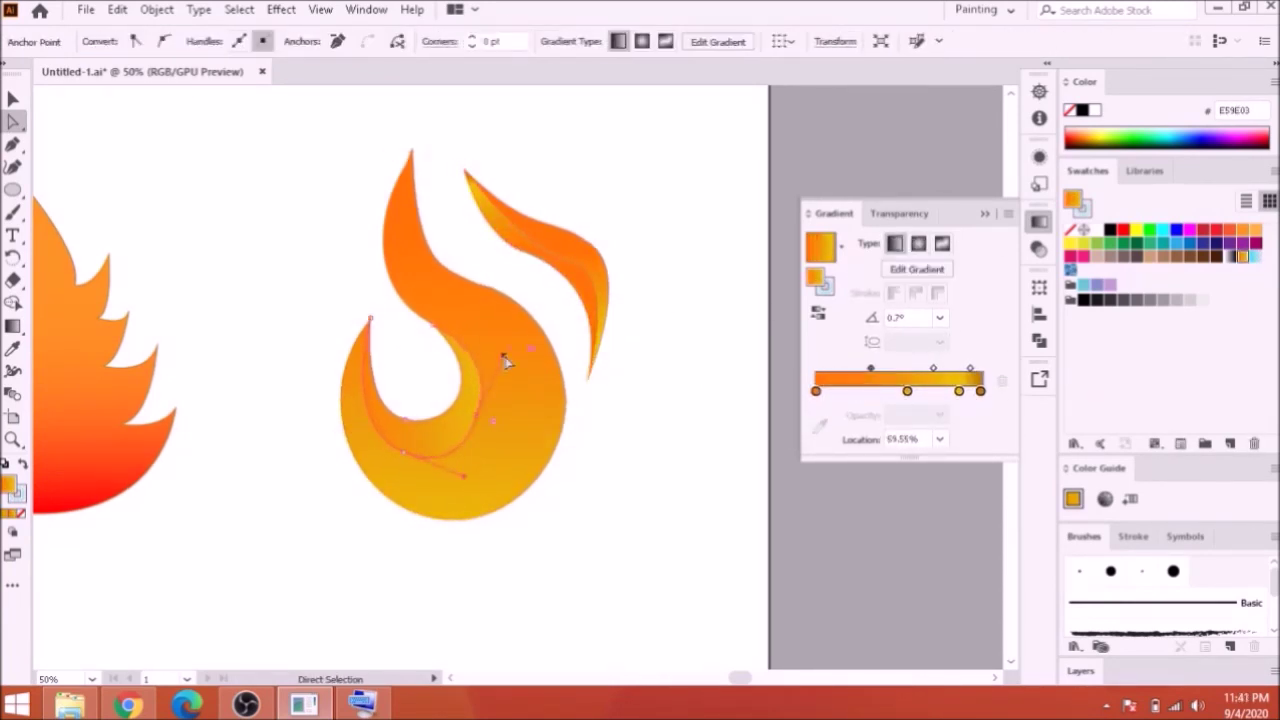
{"action": "left_click", "coordinate": [725, 281]}
{"action": "left_click", "coordinate": [985, 213]}
{"action": "key", "text": "ctrl+minus"}
{"action": "key", "text": "ctrl+minus"}
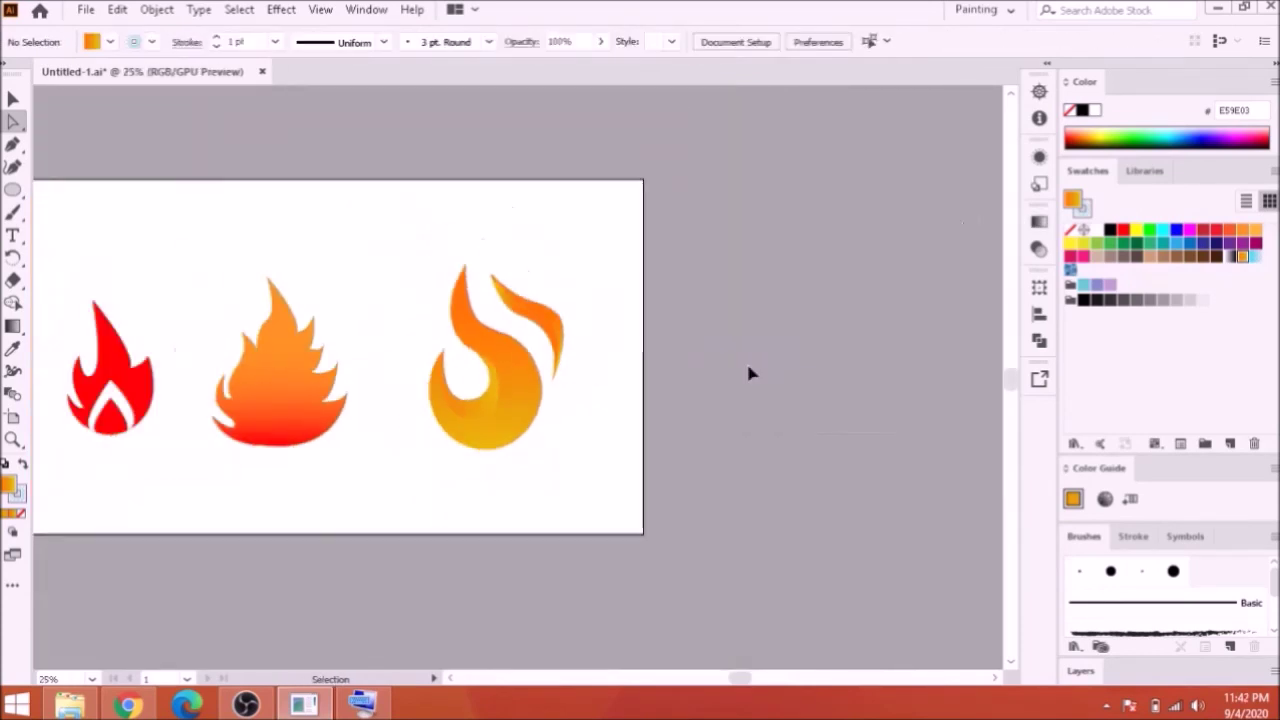
{"action": "left_click_drag", "start_coordinate": [738, 679], "coordinate": [712, 683]}
Step: Try several gradient directions and lengths on the middle orange-red flame
{"action": "left_click", "coordinate": [540, 402]}
{"action": "key", "text": "g"}
{"action": "left_click_drag", "start_coordinate": [534, 246], "coordinate": [511, 260]}
{"action": "left_click_drag", "start_coordinate": [523, 490], "coordinate": [520, 285]}
{"action": "left_click_drag", "start_coordinate": [634, 389], "coordinate": [457, 420]}
{"action": "left_click_drag", "start_coordinate": [431, 480], "coordinate": [483, 503]}
{"action": "left_click_drag", "start_coordinate": [496, 469], "coordinate": [517, 411]}
{"action": "left_click_drag", "start_coordinate": [560, 300], "coordinate": [547, 332]}
Step: Run the middle flame's gradient vertically, with the orange stop near its upper tip and the red stop at its base
{"action": "left_click_drag", "start_coordinate": [521, 247], "coordinate": [521, 510]}
{"action": "left_click_drag", "start_coordinate": [521, 415], "coordinate": [521, 450]}
{"action": "left_click_drag", "start_coordinate": [521, 334], "coordinate": [521, 320]}
{"action": "left_click_drag", "start_coordinate": [526, 380], "coordinate": [526, 409]}
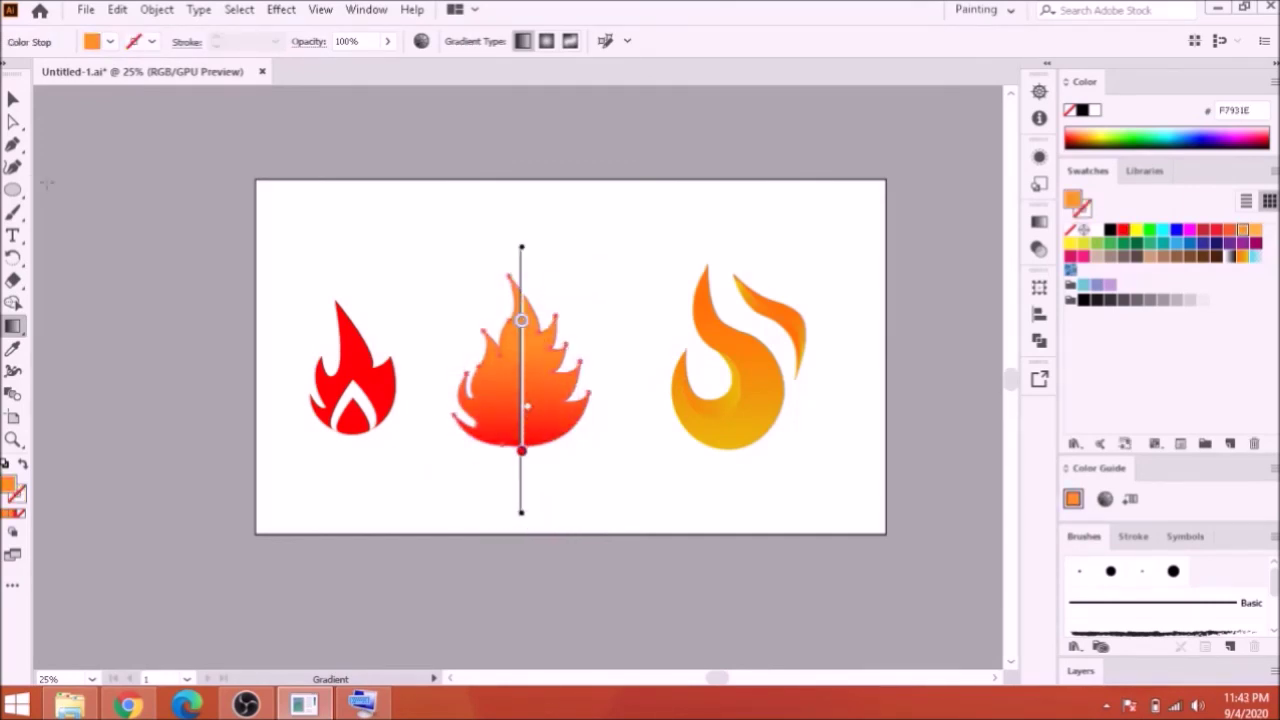
Step: Select all parts of the curled flame together and reduce its height to about 526 pt
{"action": "key", "text": "a"}
{"action": "left_click", "coordinate": [297, 288]}
{"action": "left_click", "coordinate": [715, 405]}
{"action": "left_click_drag", "start_coordinate": [636, 255], "coordinate": [850, 494]}
{"action": "left_click_drag", "start_coordinate": [671, 264], "coordinate": [675, 275]}
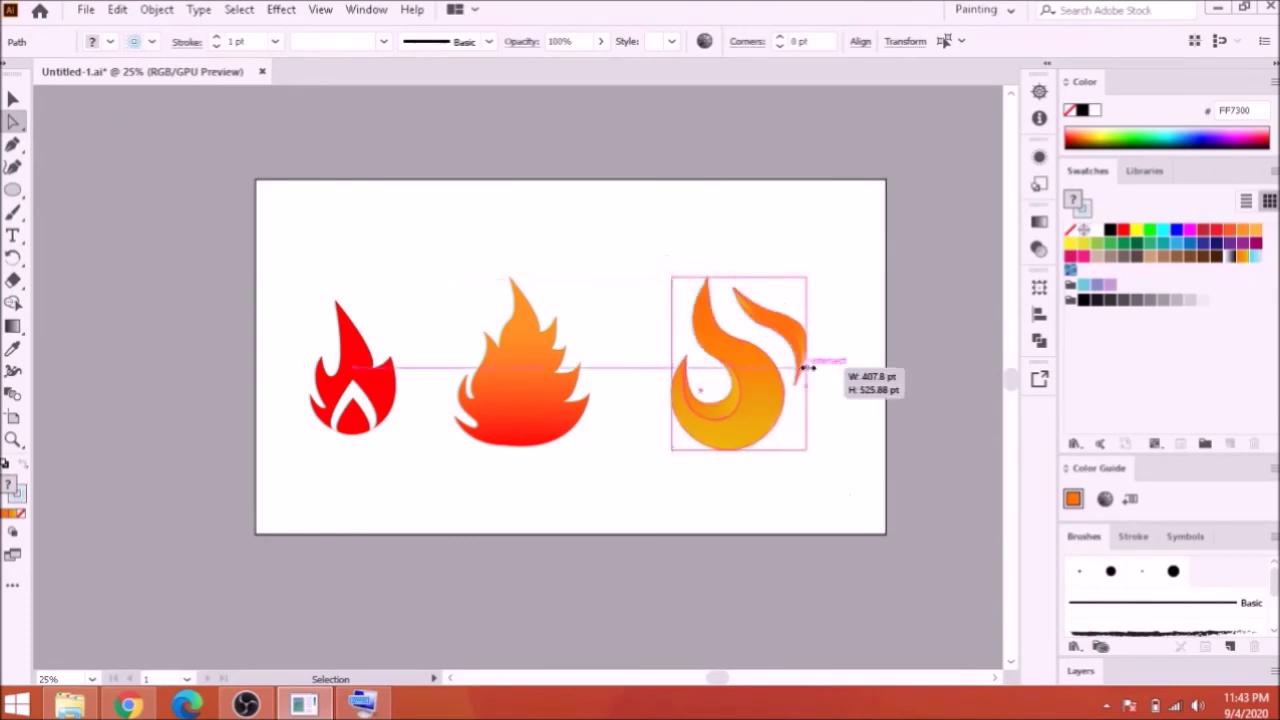